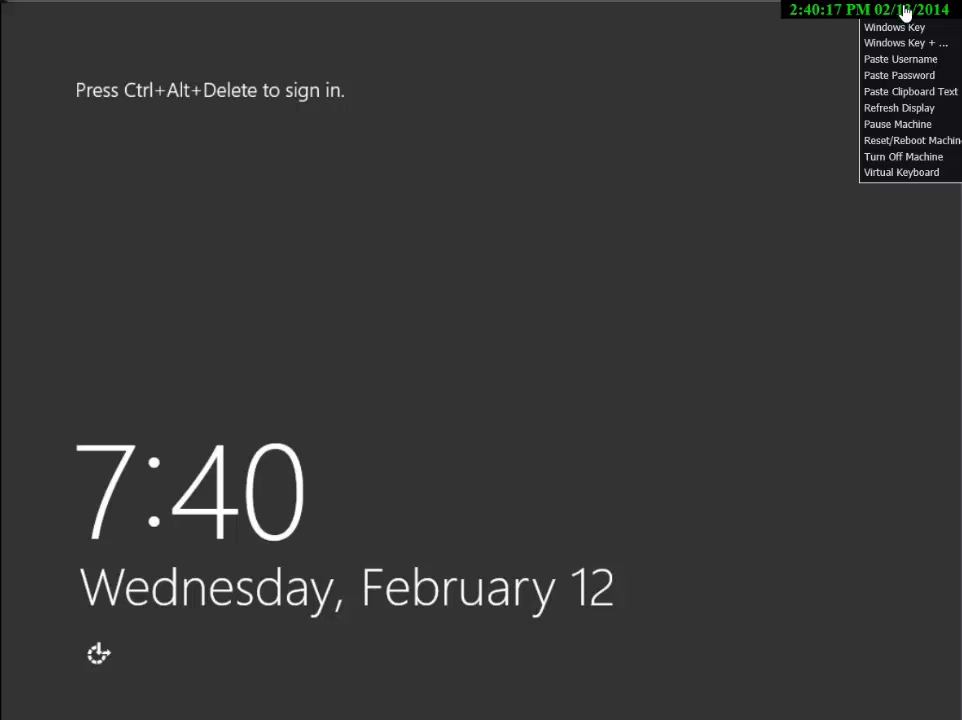
Sign in to the Administrator account with its password and close Server Manager
key("ctrl+alt+Delete")
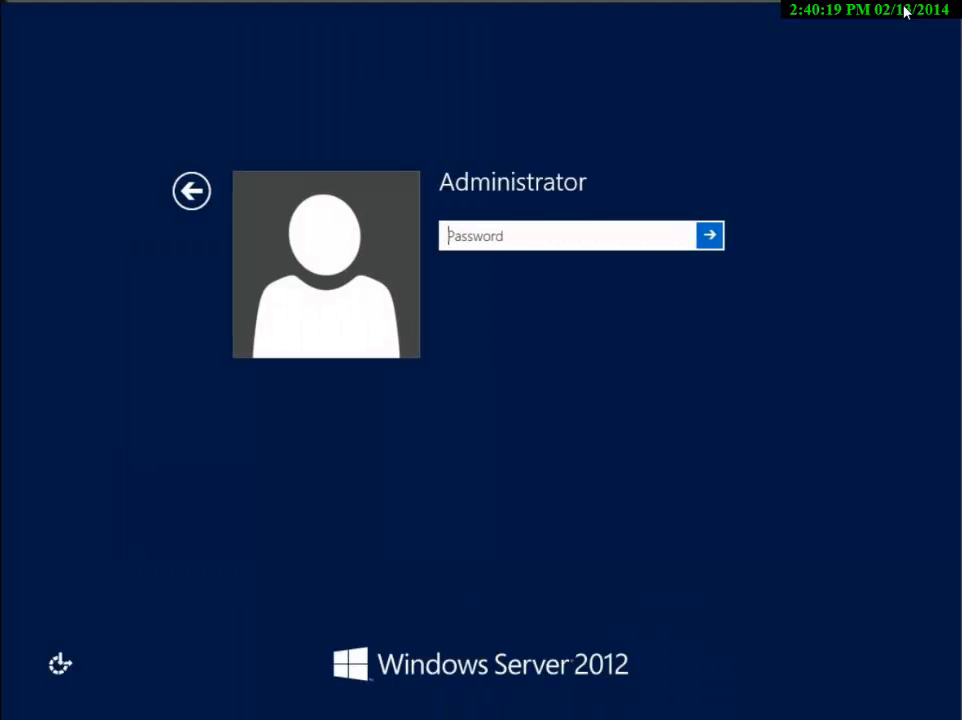
type("••••••")
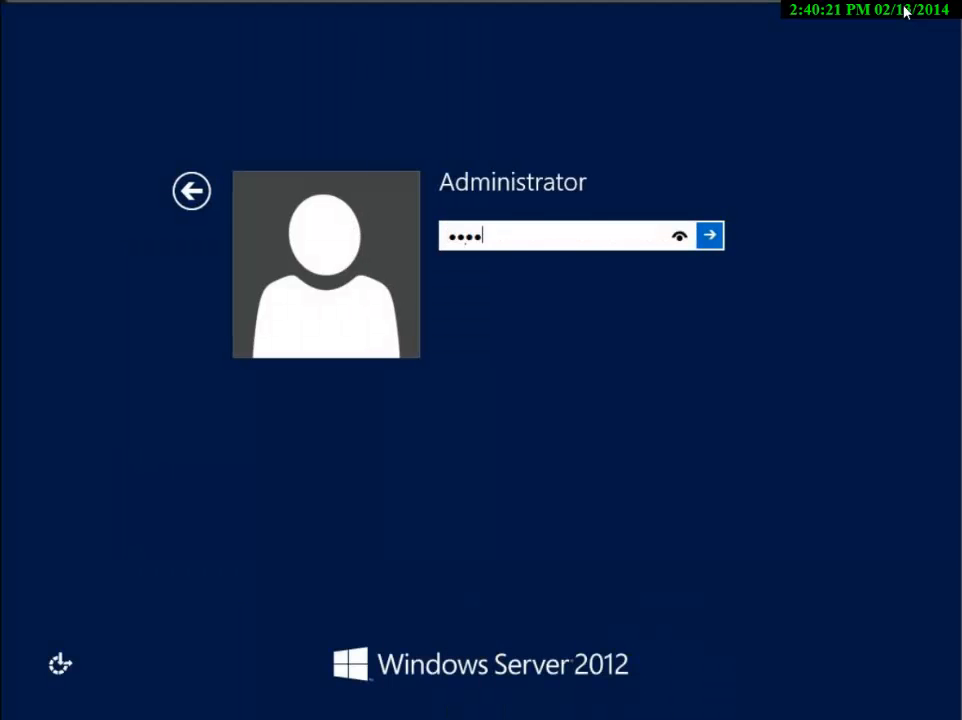
key("Return")
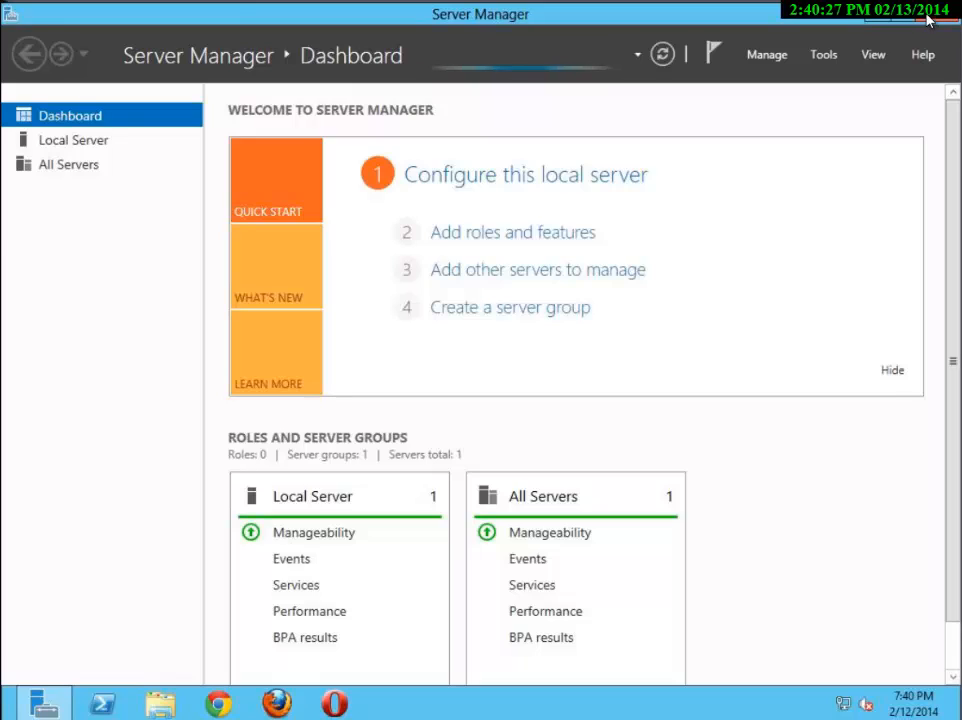
left_click(929, 14)
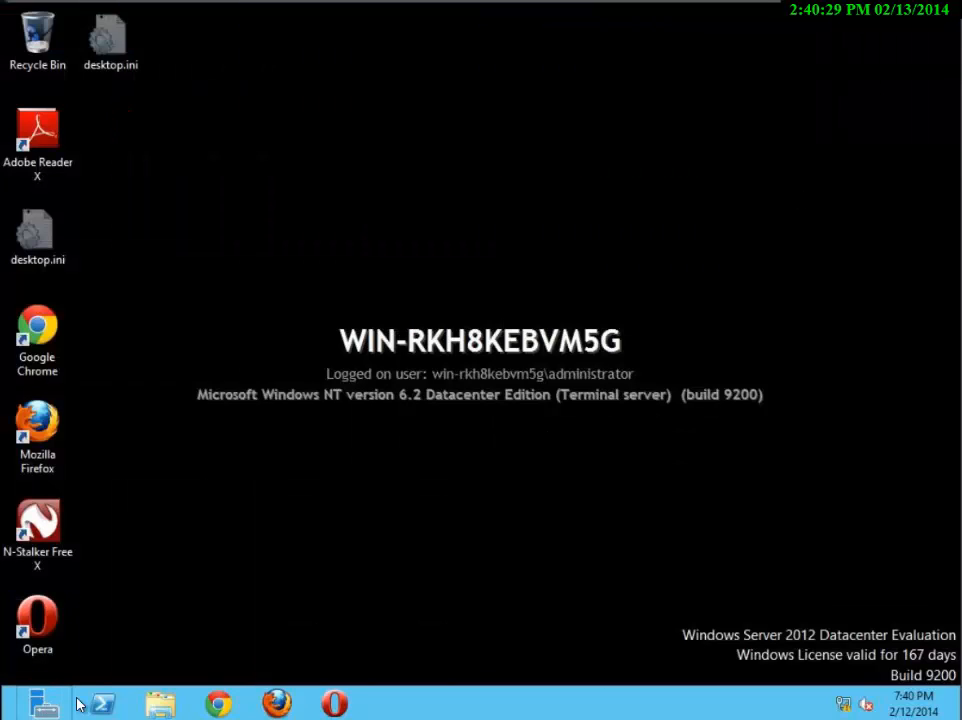
Launch Snort_2_9_3_1_Installer.exe from the Snort folder in the CEHv8 Module 17 Intrusion Detection Tools and accept the license agreement
left_click(172, 705)
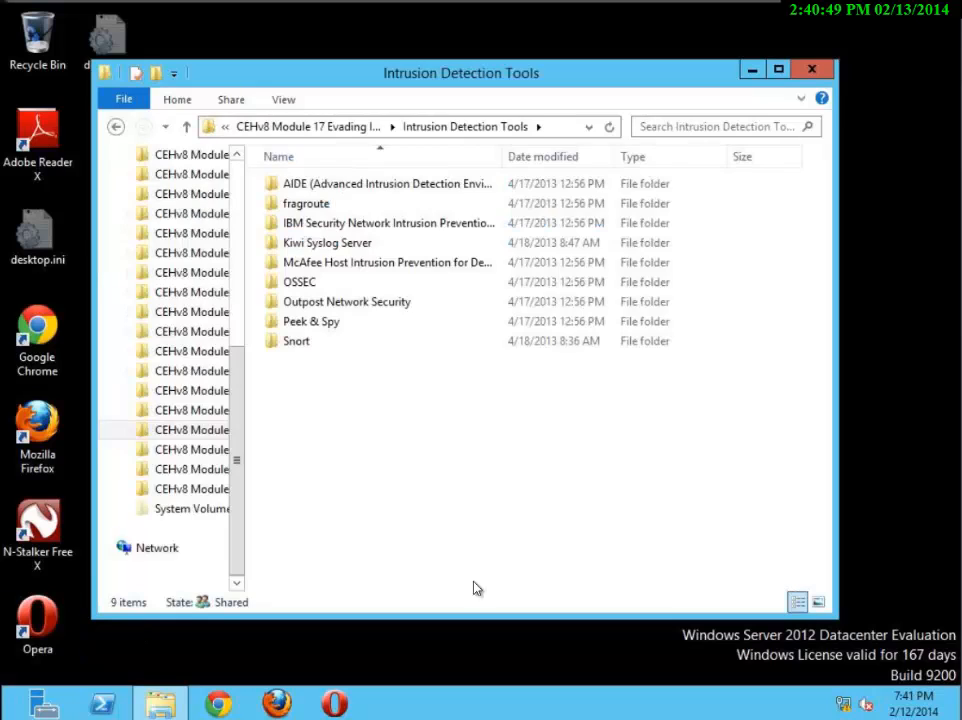
double_click(324, 346)
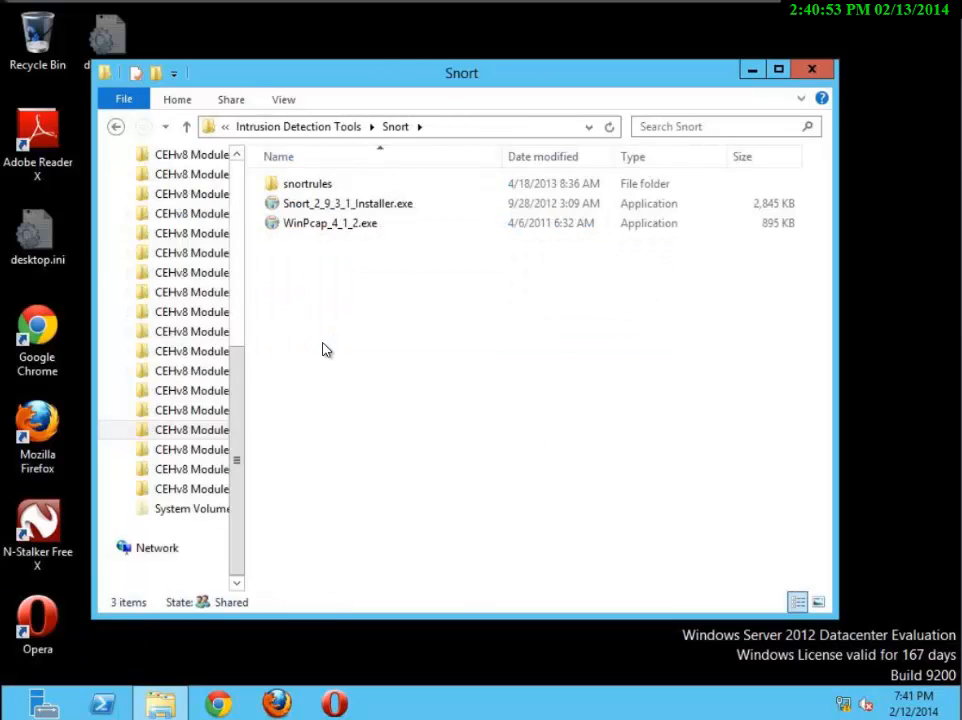
double_click(350, 205)
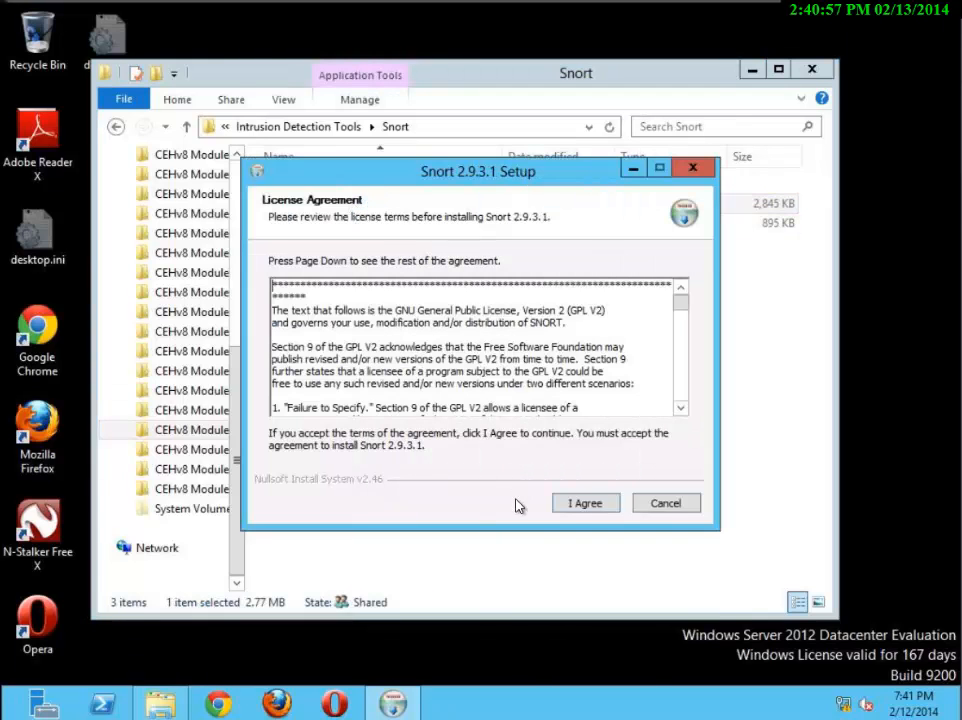
left_click(569, 504)
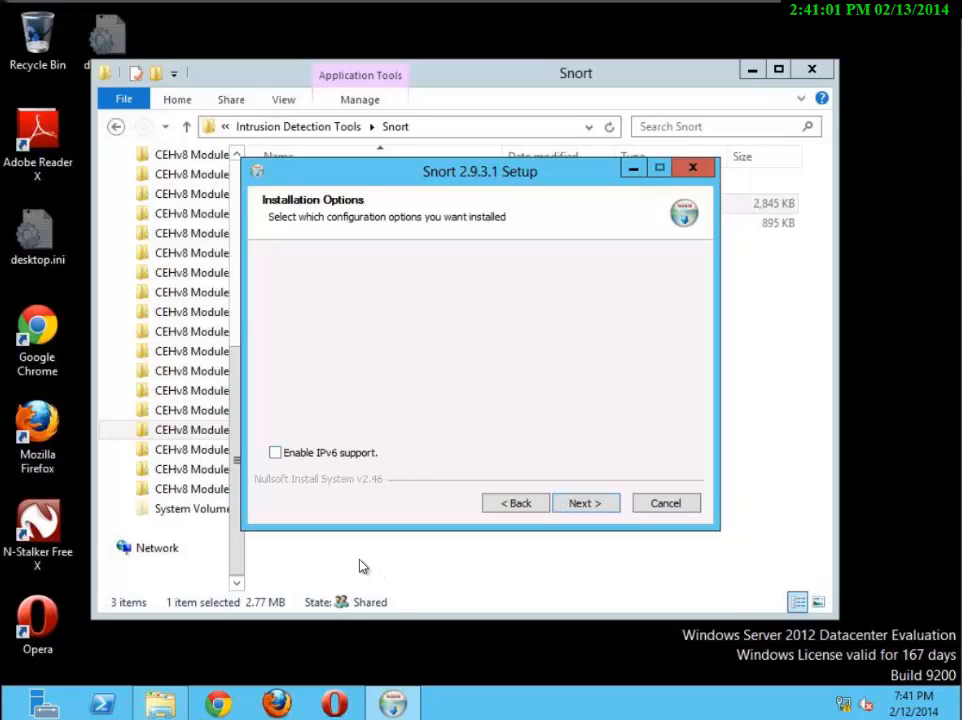
Install Snort with the IPv6 support option ticked and the Snort, Dynamic Modules and Documentation components in C:\Snort
left_click(331, 455)
left_click(599, 505)
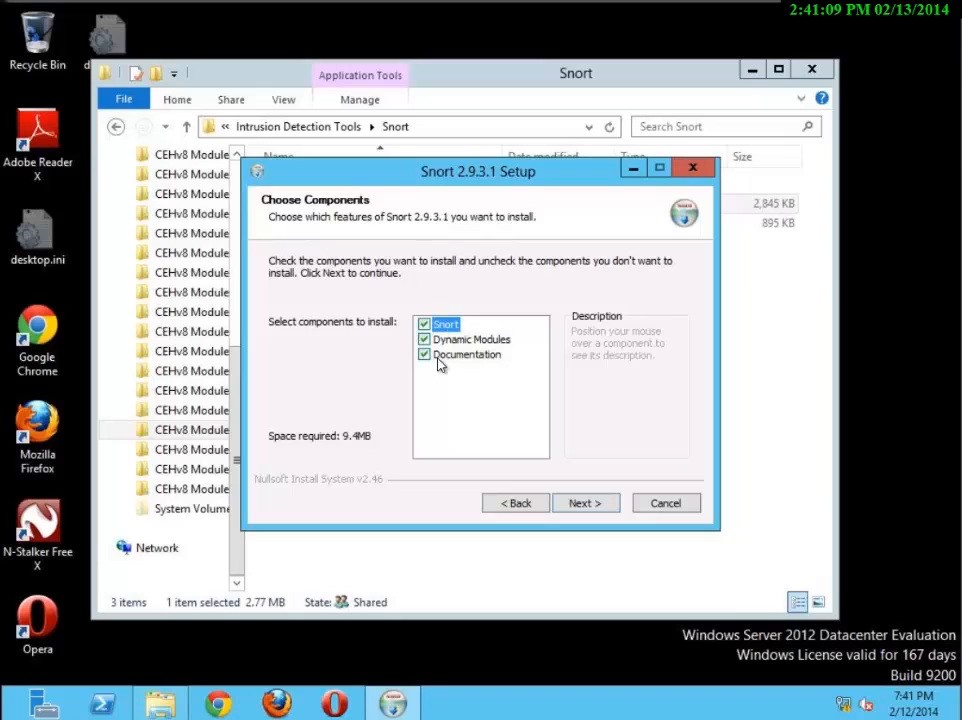
left_click(582, 503)
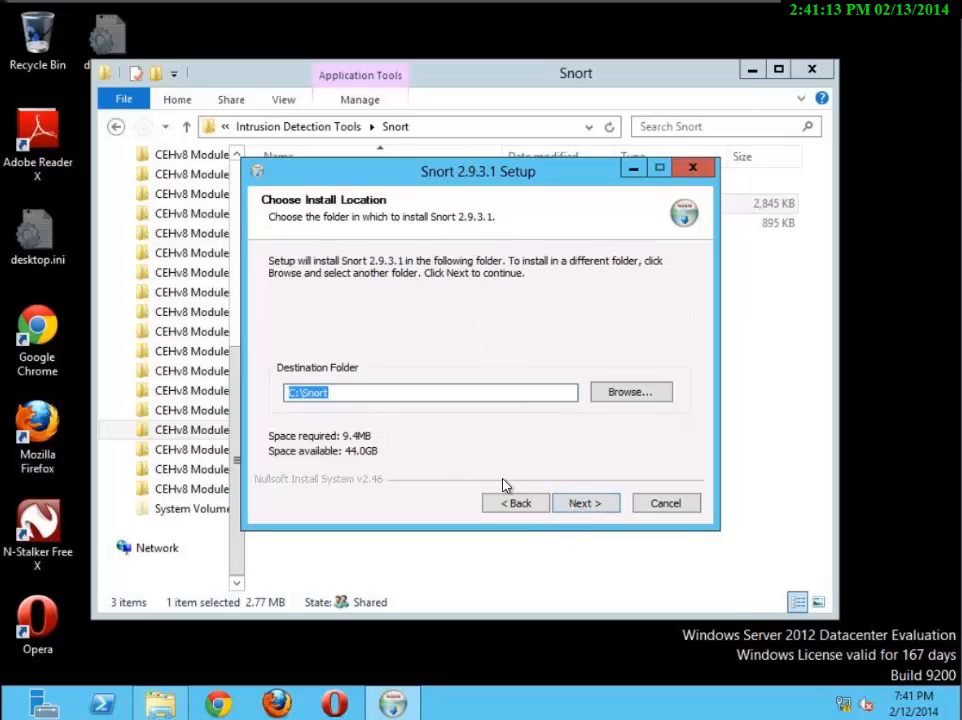
left_click(571, 503)
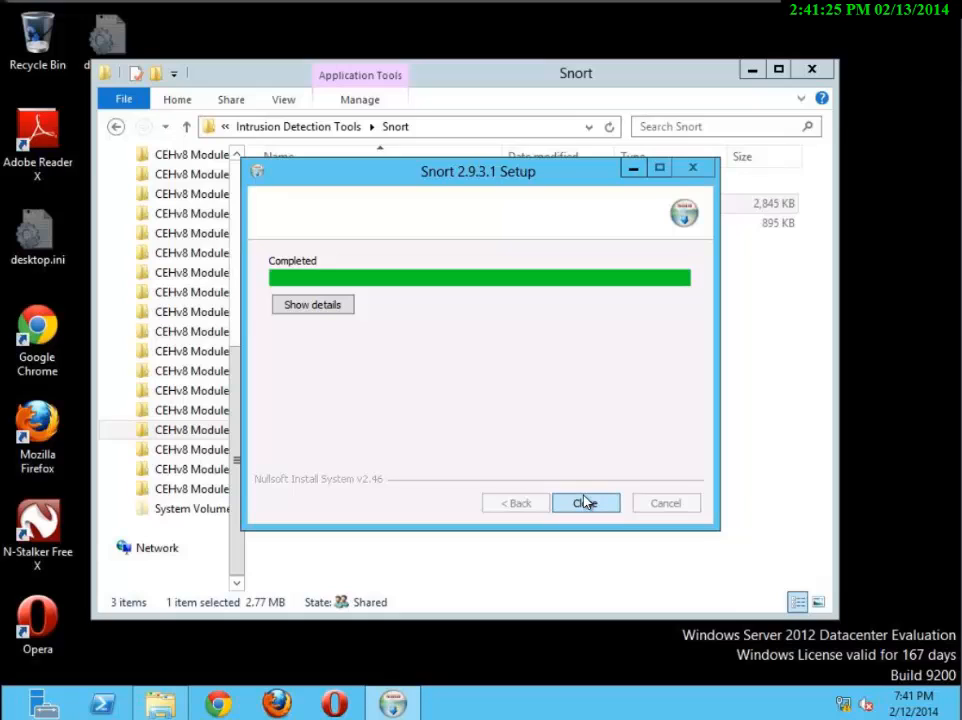
Show the Snort installation details and finish the setup
left_click(326, 306)
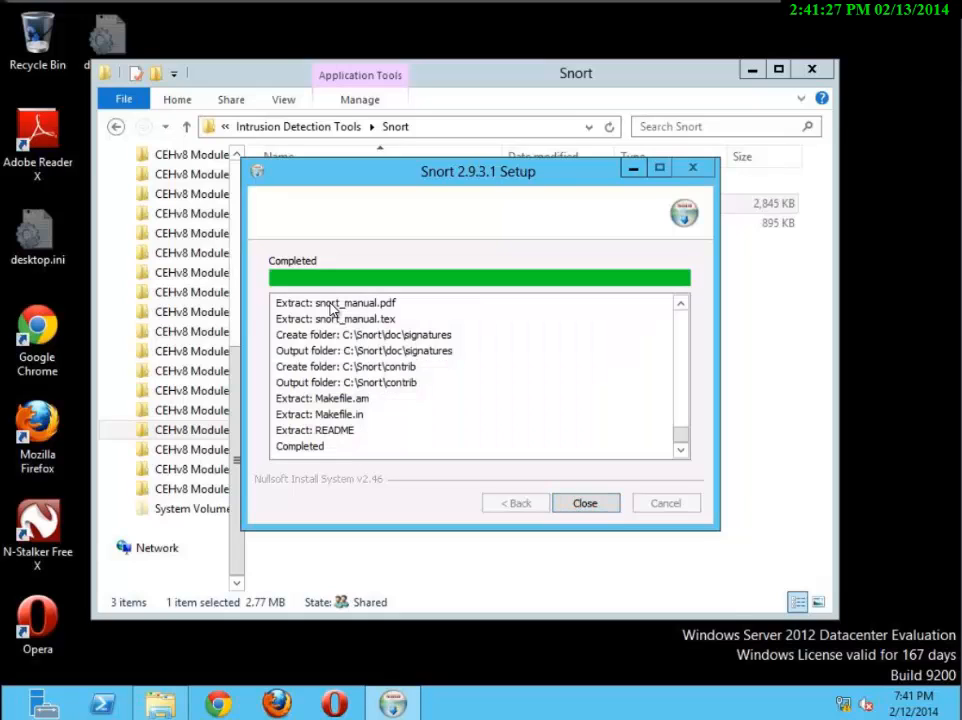
left_click(591, 506)
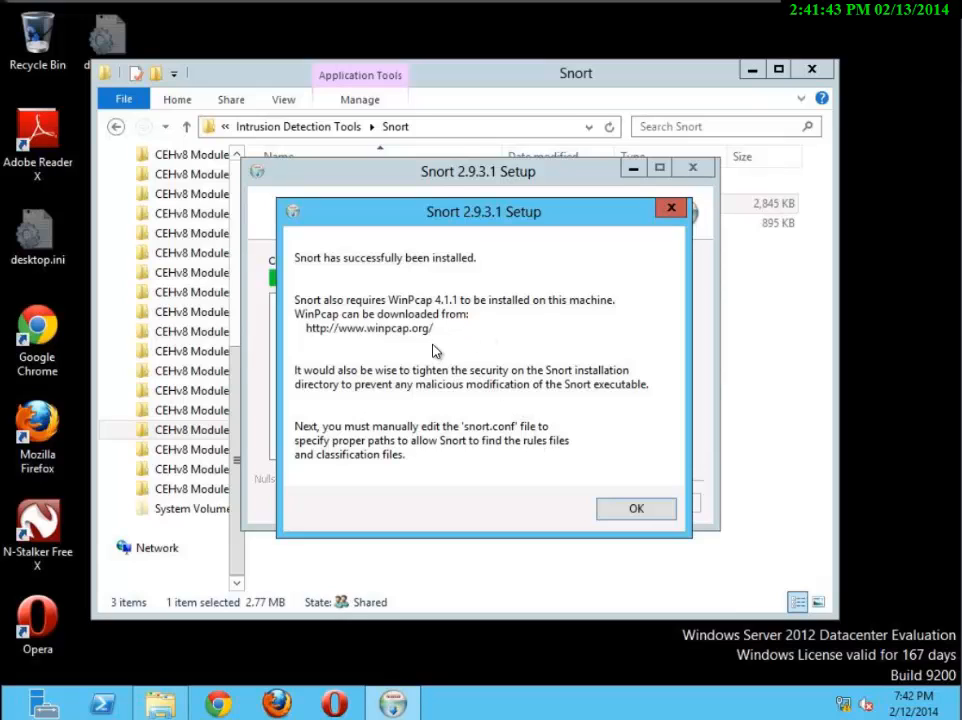
left_click(639, 511)
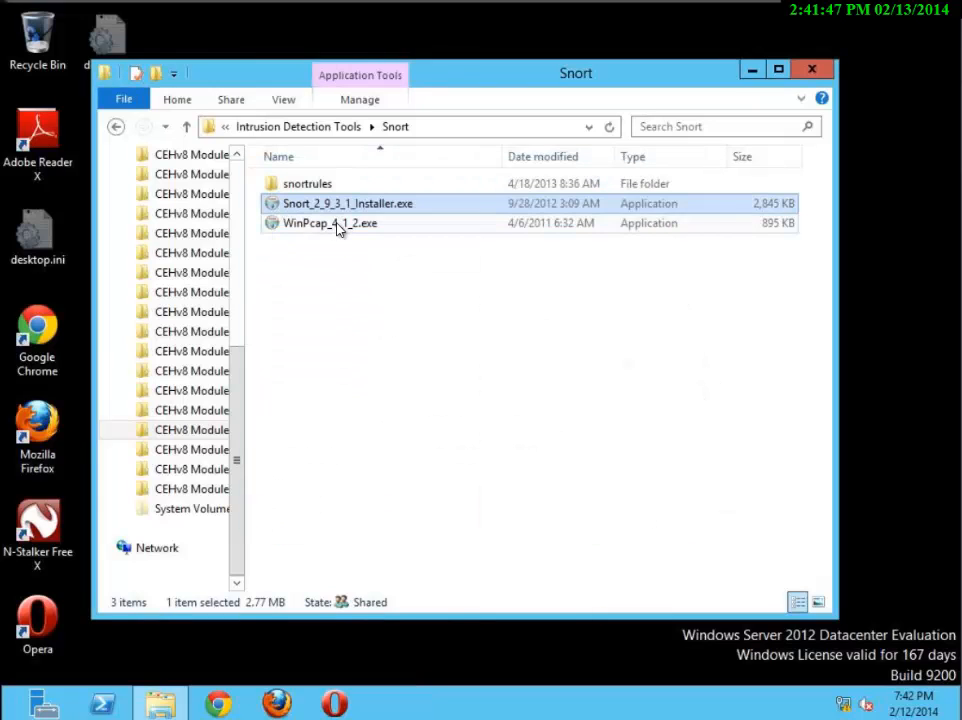
Try to run the WinPcap_4_1_2.exe installer, first normally and then as administrator, closing the compatibility dialog each time
double_click(338, 229)
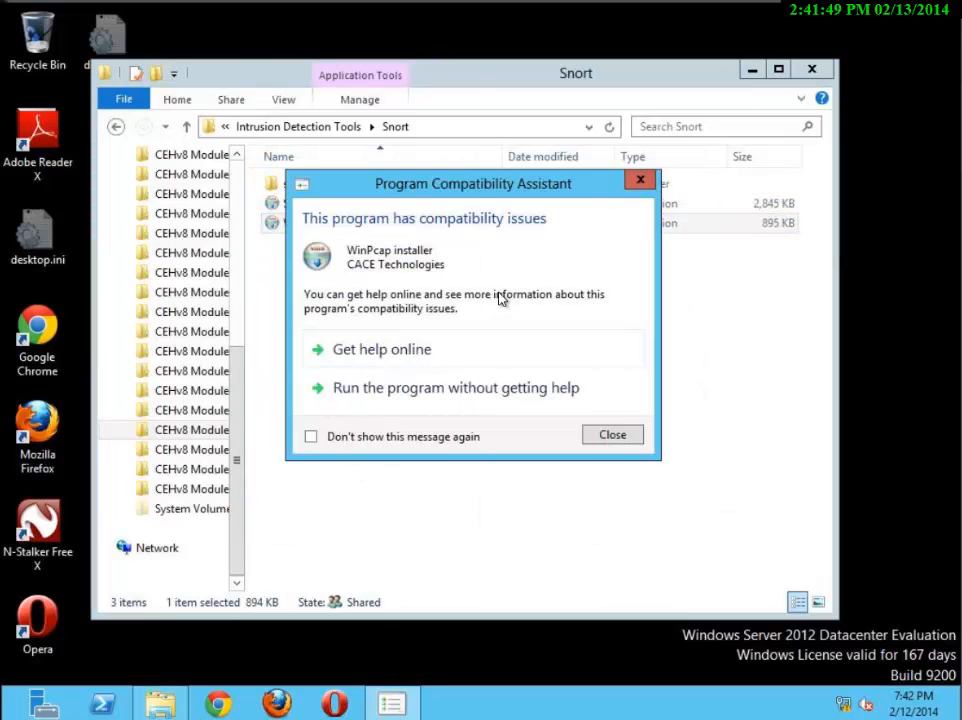
left_click(607, 435)
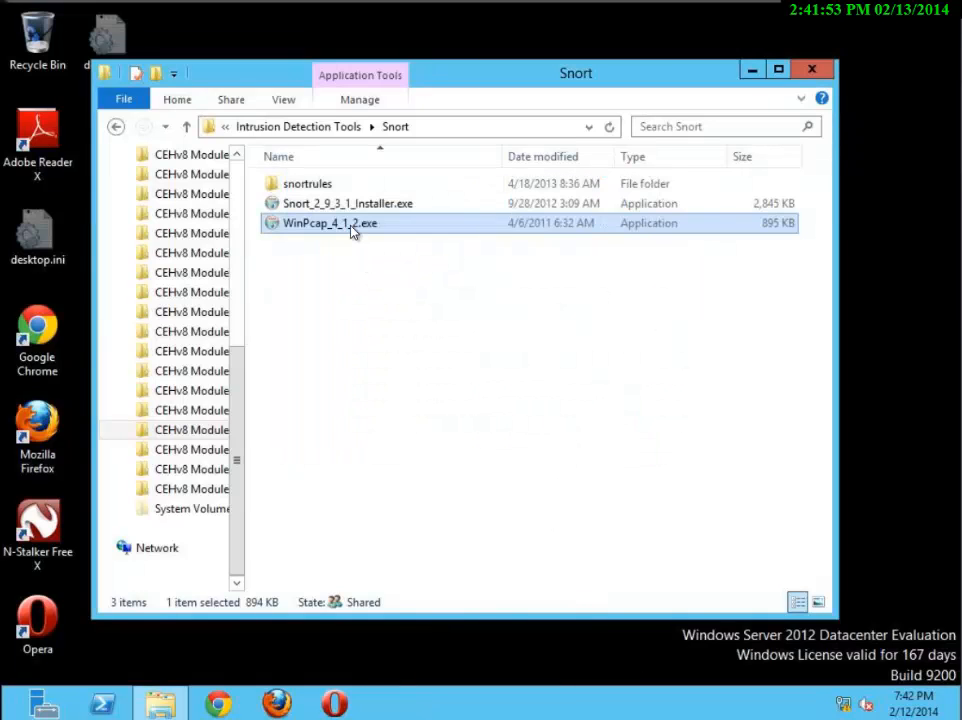
right_click(352, 232)
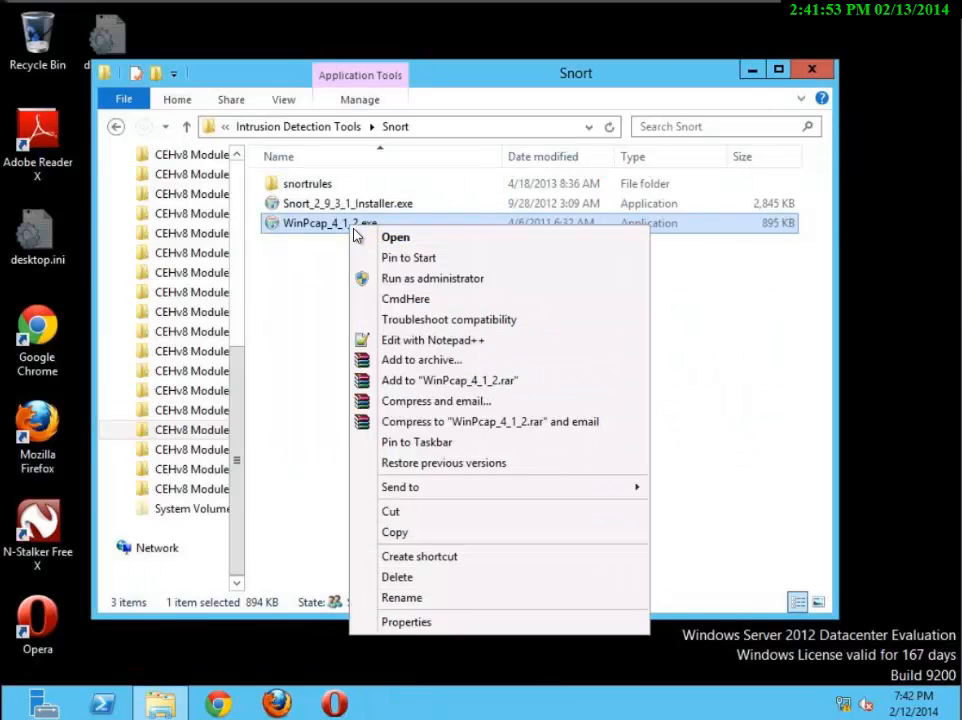
left_click(410, 280)
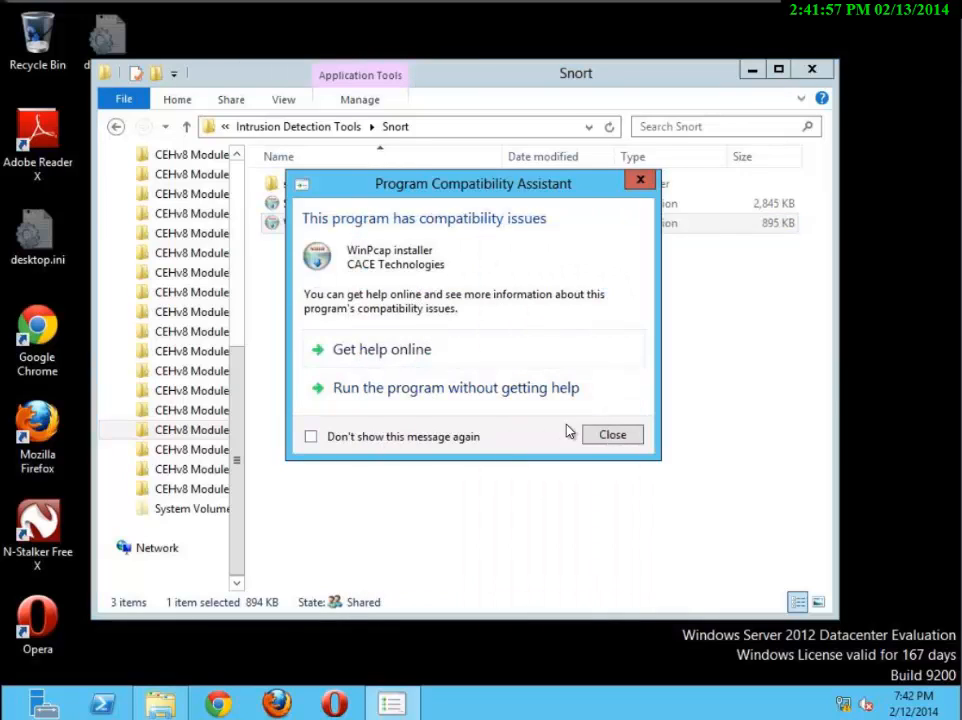
left_click(600, 445)
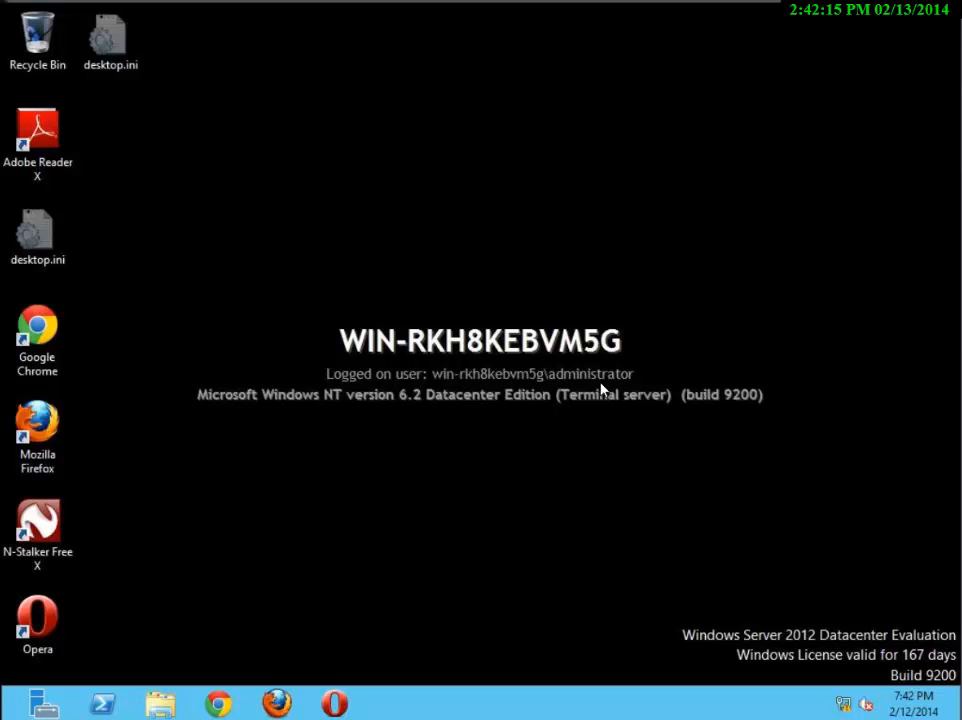
key("super")
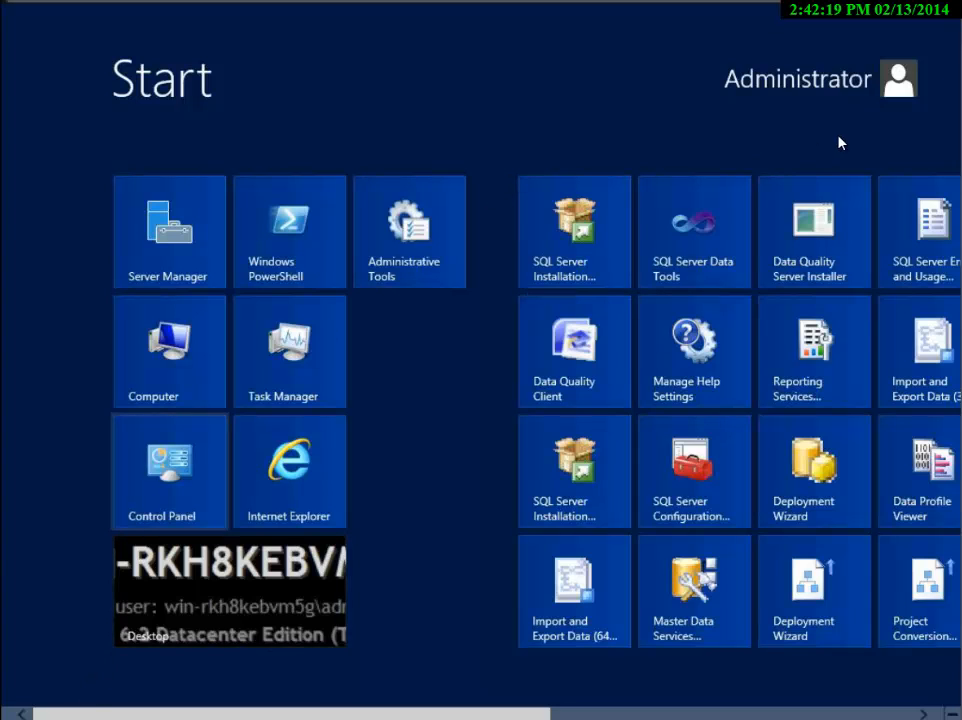
key("super")
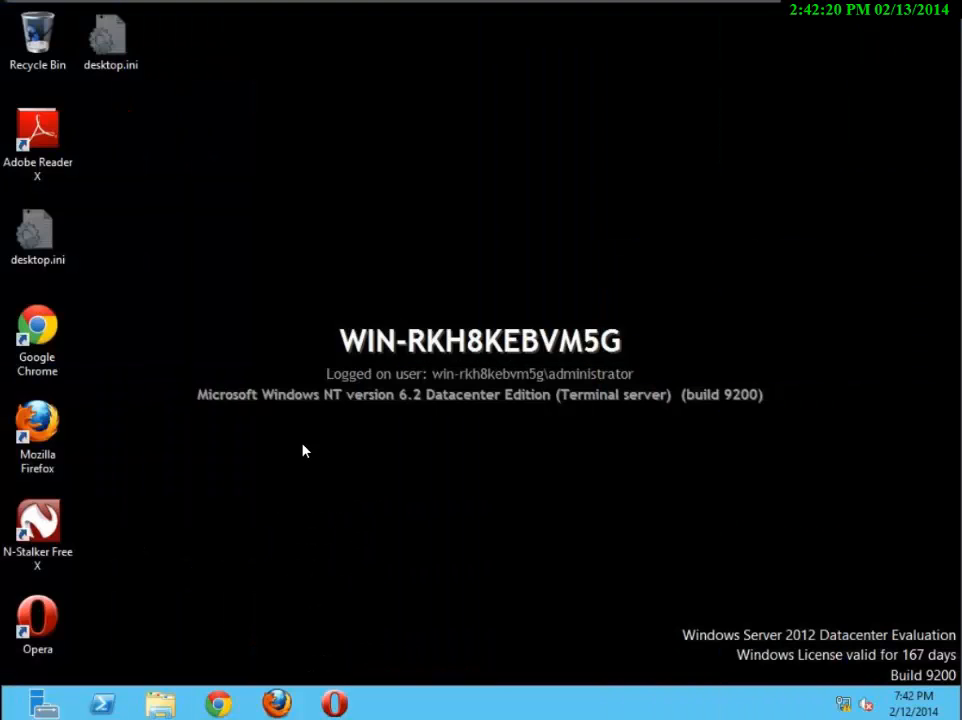
Start a command prompt in the bin folder of C:\Snort and run the snort command
left_click(160, 704)
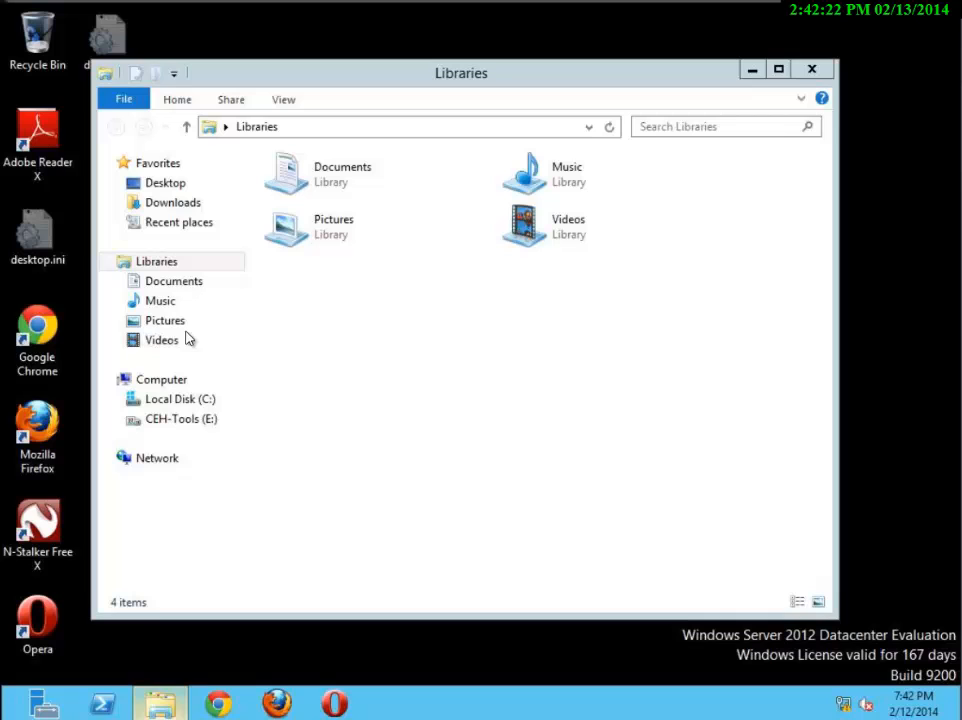
left_click(187, 400)
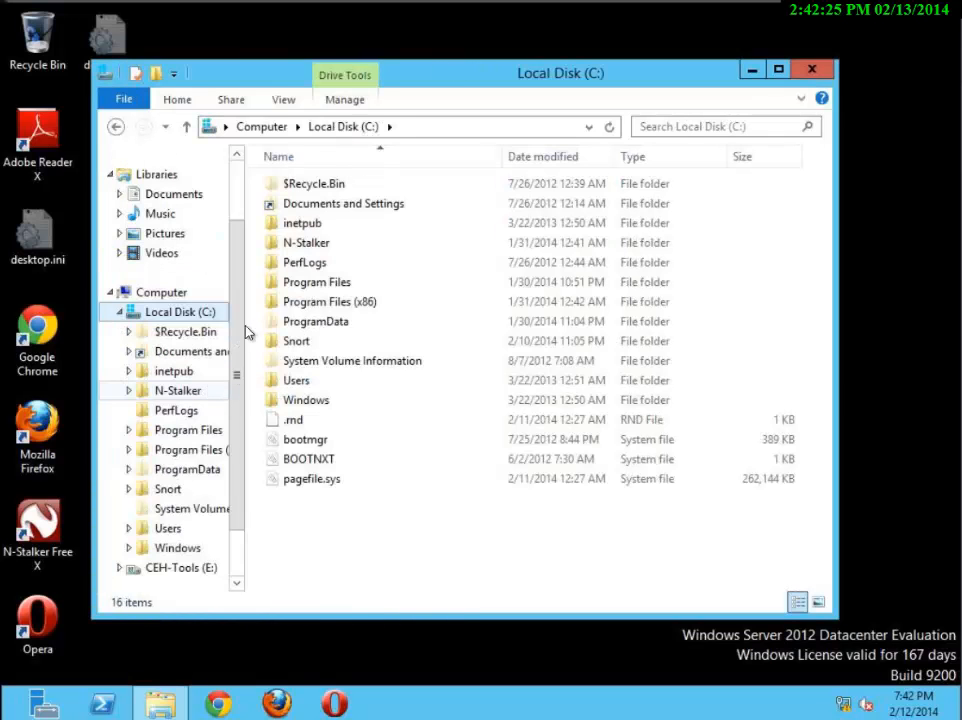
left_click(299, 343)
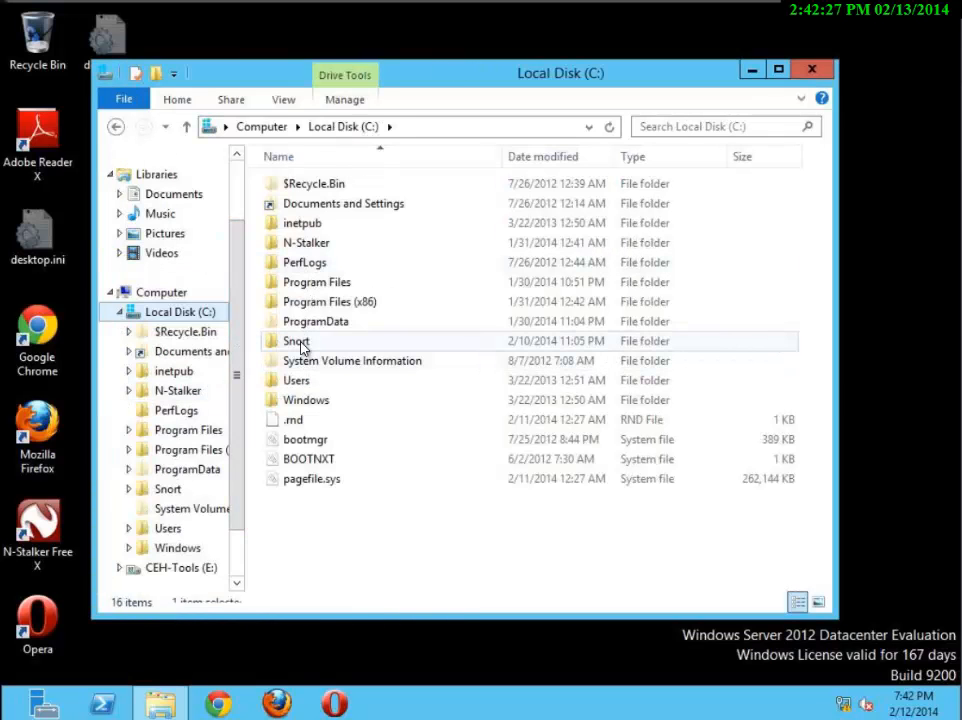
double_click(299, 343)
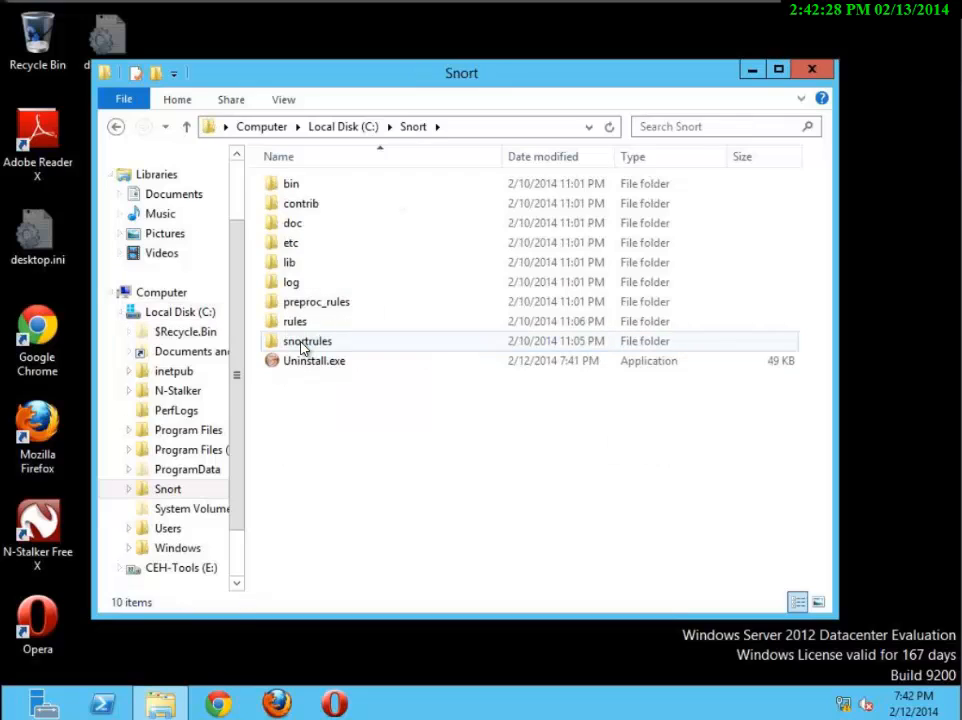
right_click(289, 190)
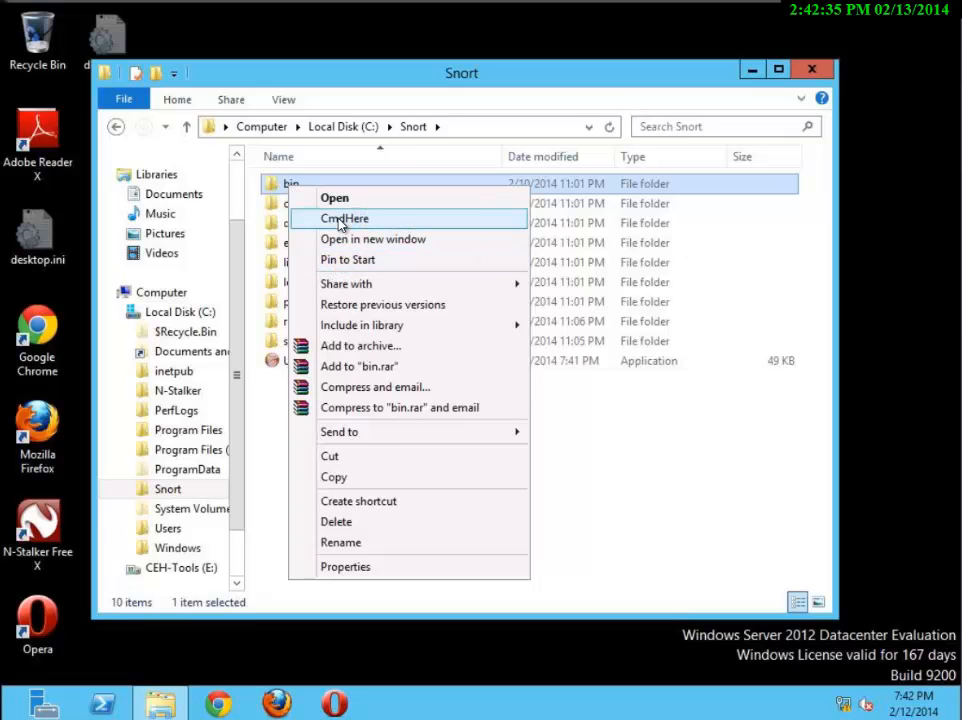
left_click(340, 218)
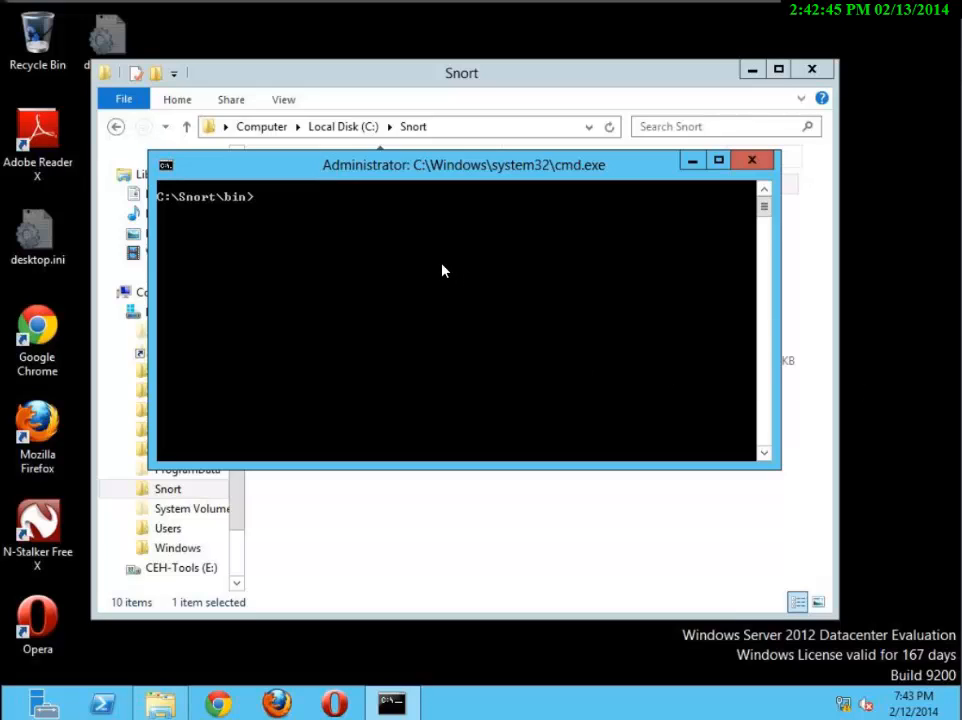
type("snort")
key("Return")
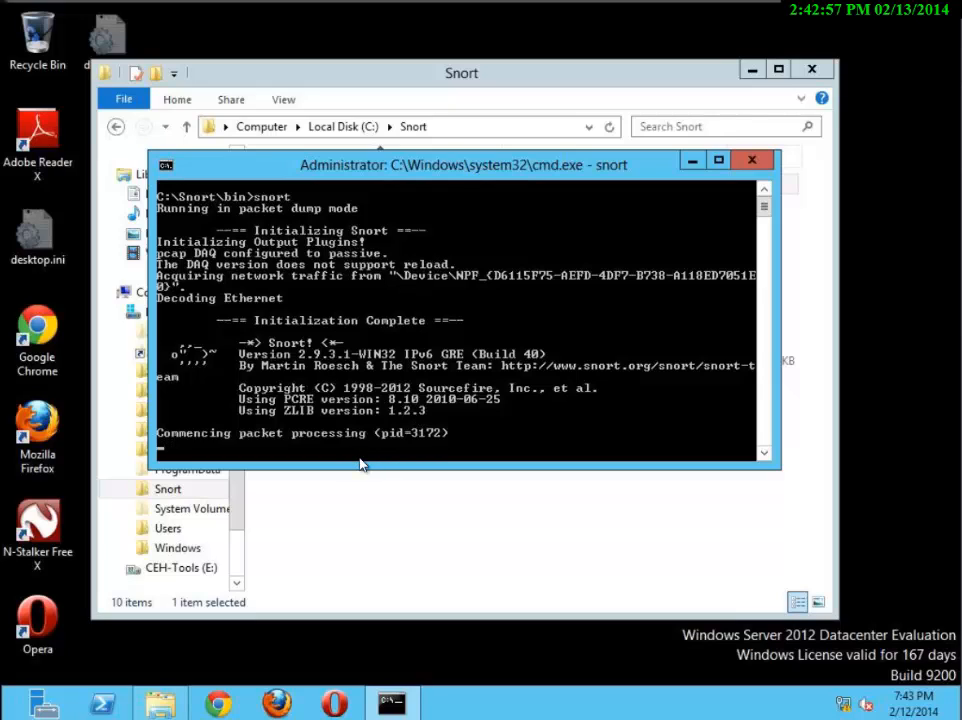
Switch to the PowerPoint slide with the Windows Server 2012 steps and resize its Snort command prompt screenshot
key("alt+Tab")
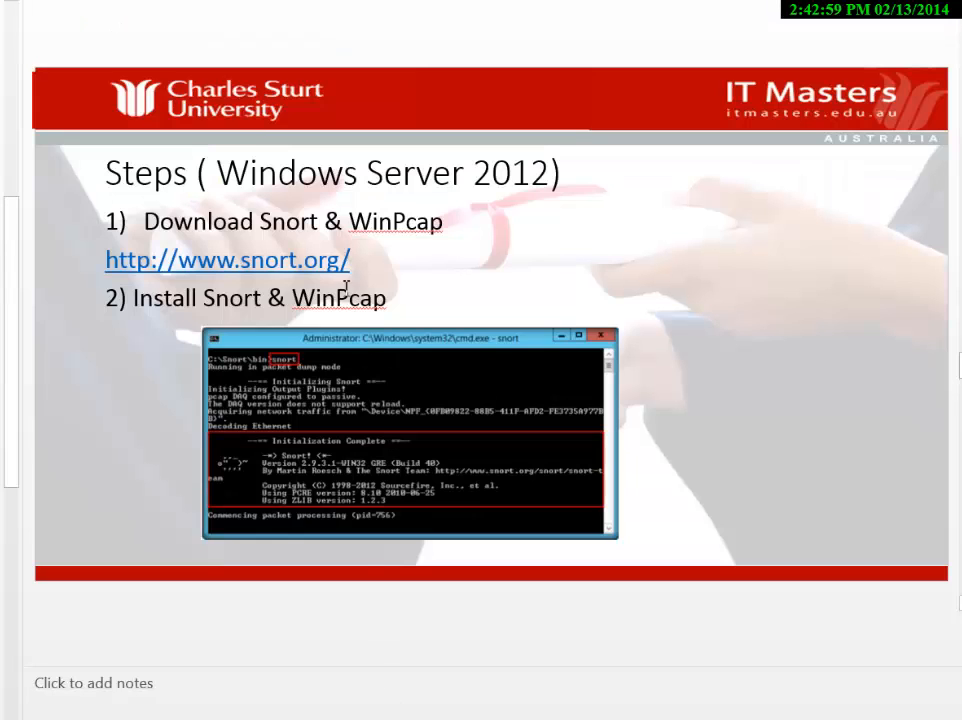
left_click(325, 361)
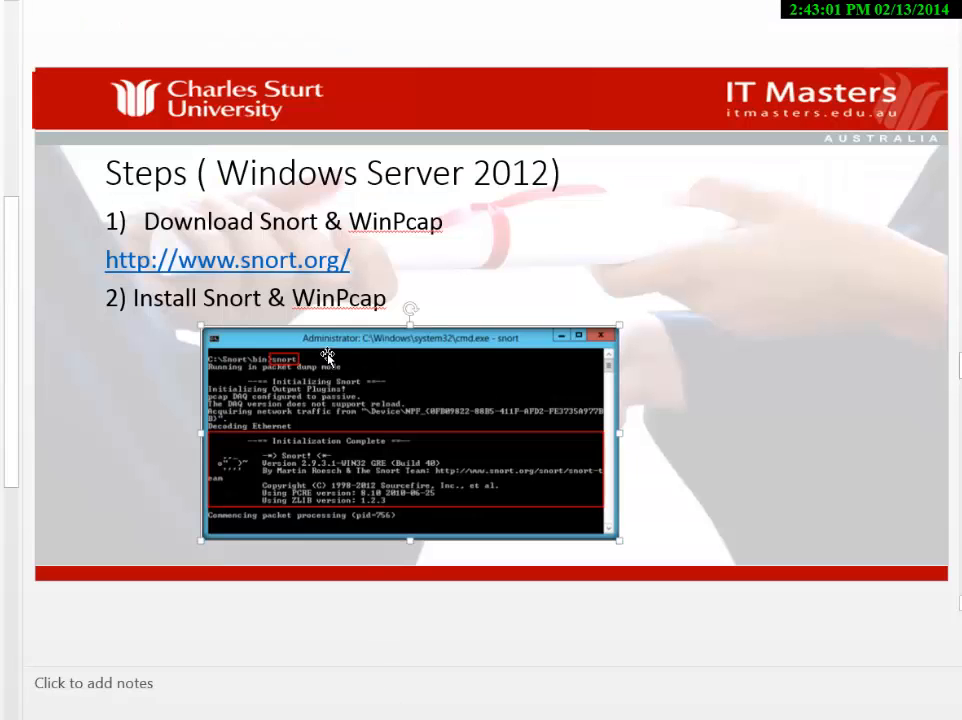
left_click_drag(205, 238, 203, 183)
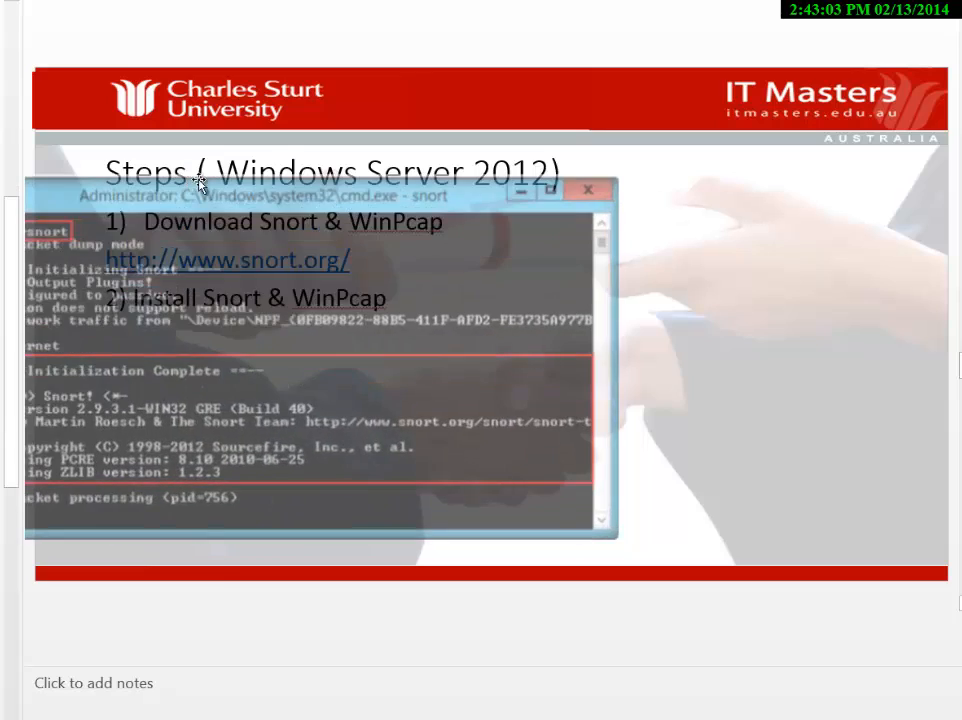
left_click_drag(280, 184, 544, 172)
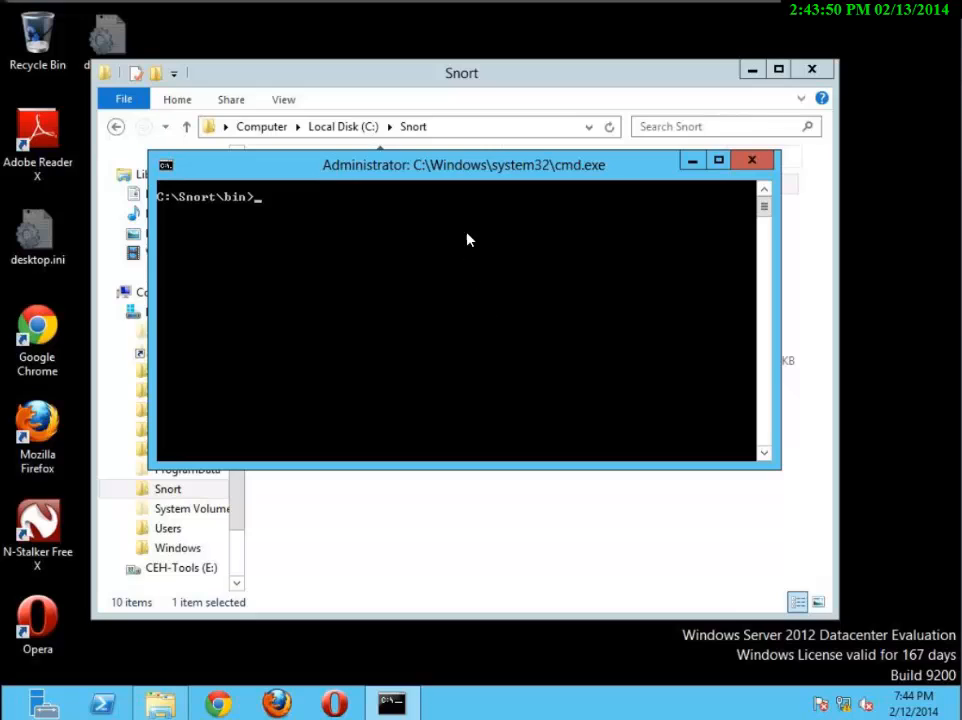
Try to list Snort's network interfaces in the C:\Snort\bin prompt with "Snort-W" and then "Sno rt-W"
left_click(557, 157)
type("Snort-V")
key("Return")
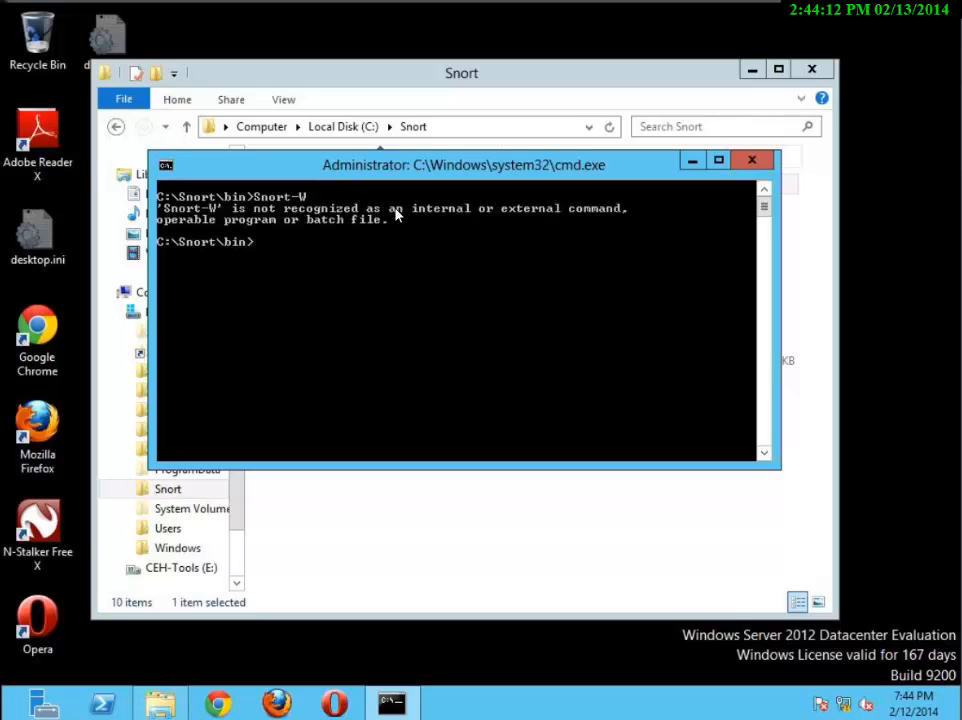
key("Up")
key("Left")
key("Left")
key("Left")
key("Left")
key("Return")
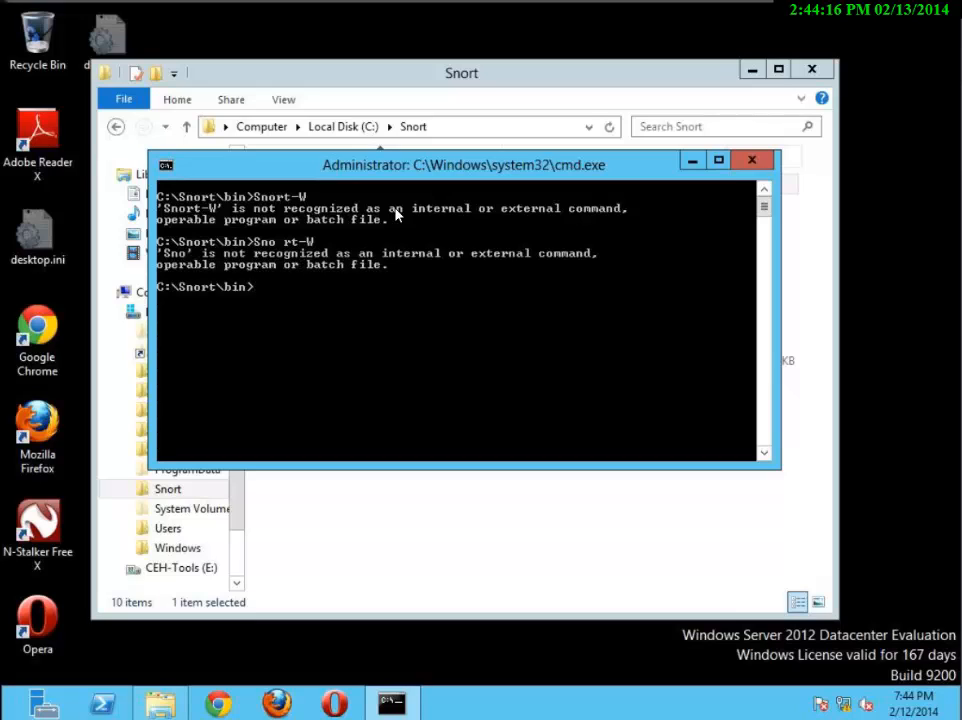
Correct the command to "Snort -W" and run it to list the network interfaces
key("Up")
key("Left")
key("Left")
key("Left")
key("Left")
key("BackSpace")
key("Return")
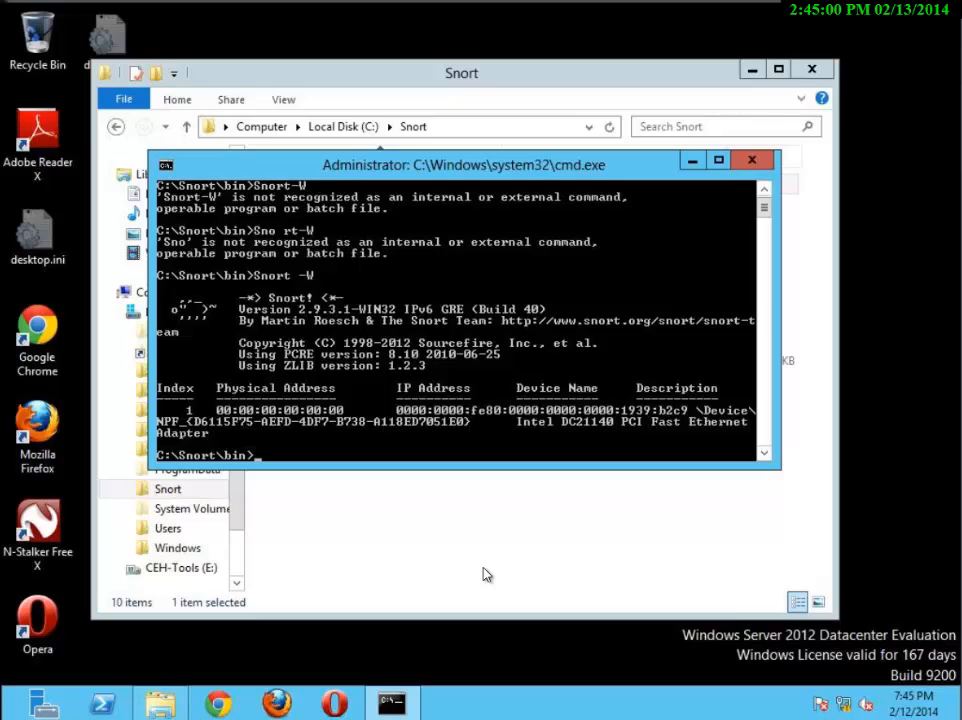
Run "snort -dev -i 1" in C:\Snort\bin to dump traffic on interface 1, and review the captured packets
type("snort -dev -i 1")
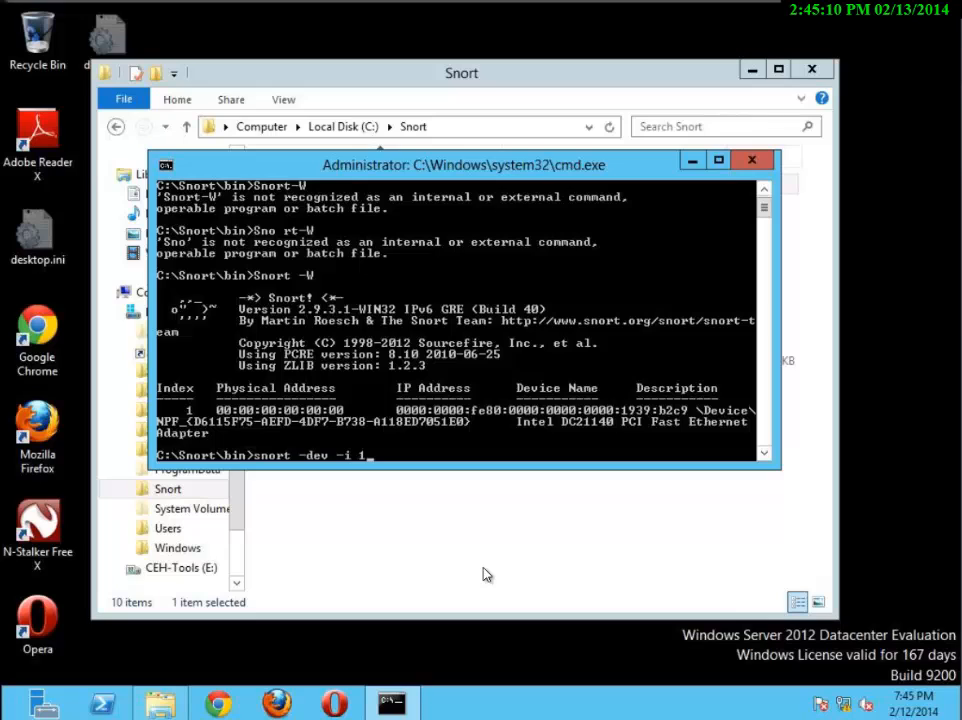
key("Return")
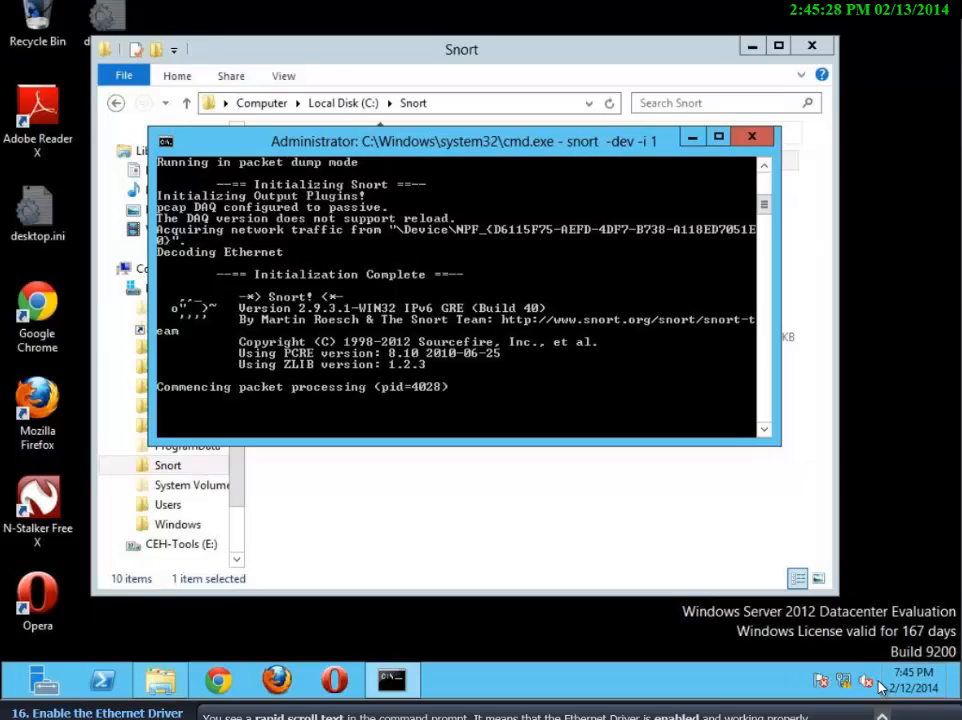
scroll(602, 378, "down", 2)
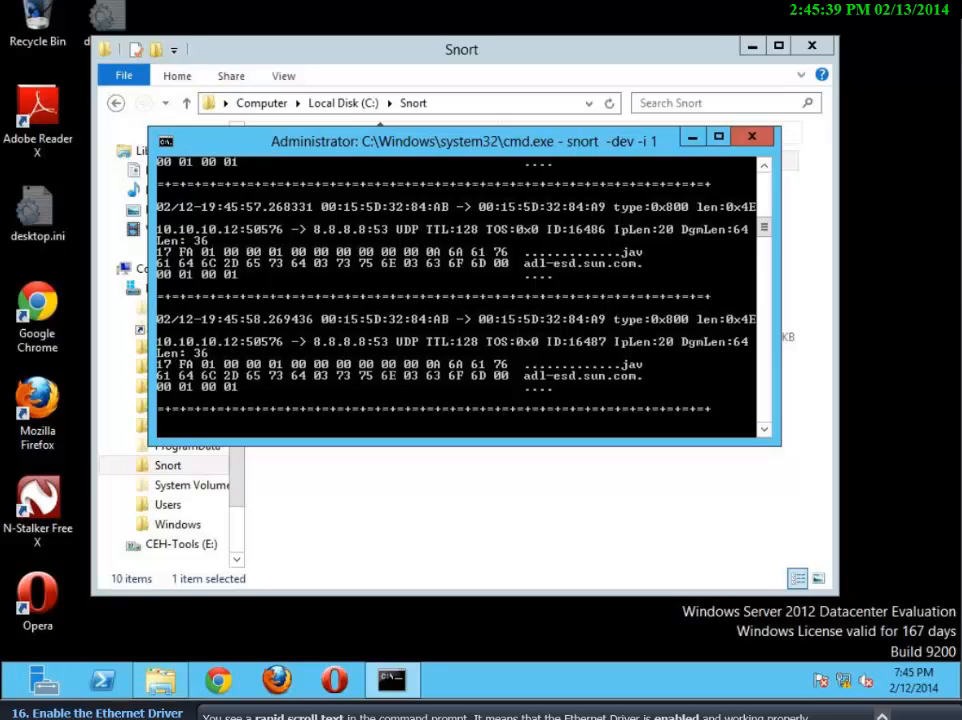
scroll(718, 285, "up", 2)
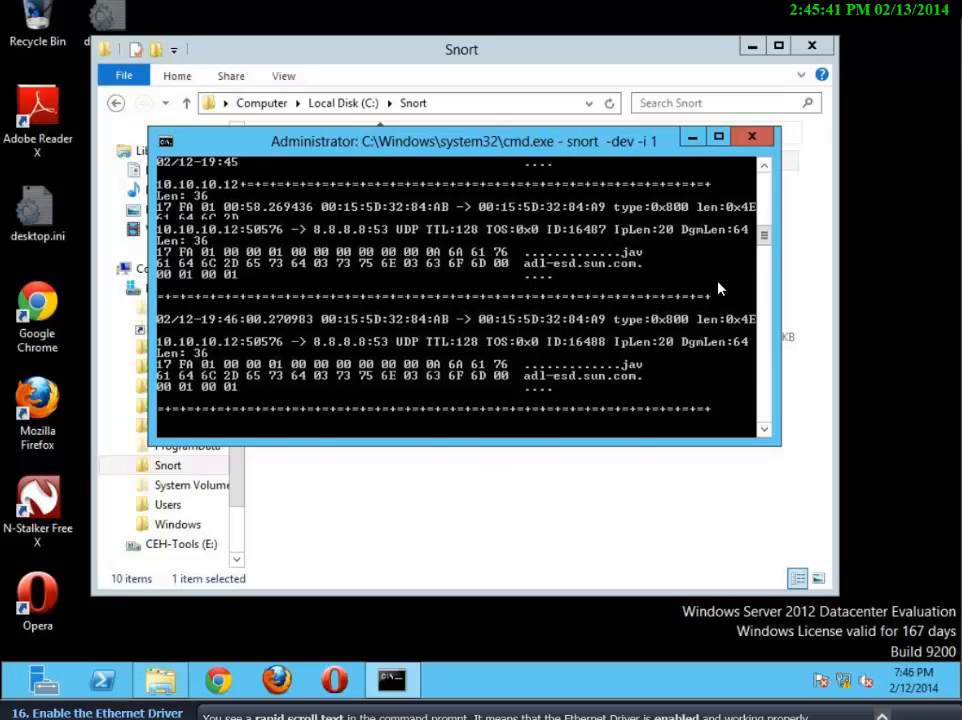
scroll(708, 252, "up", 2)
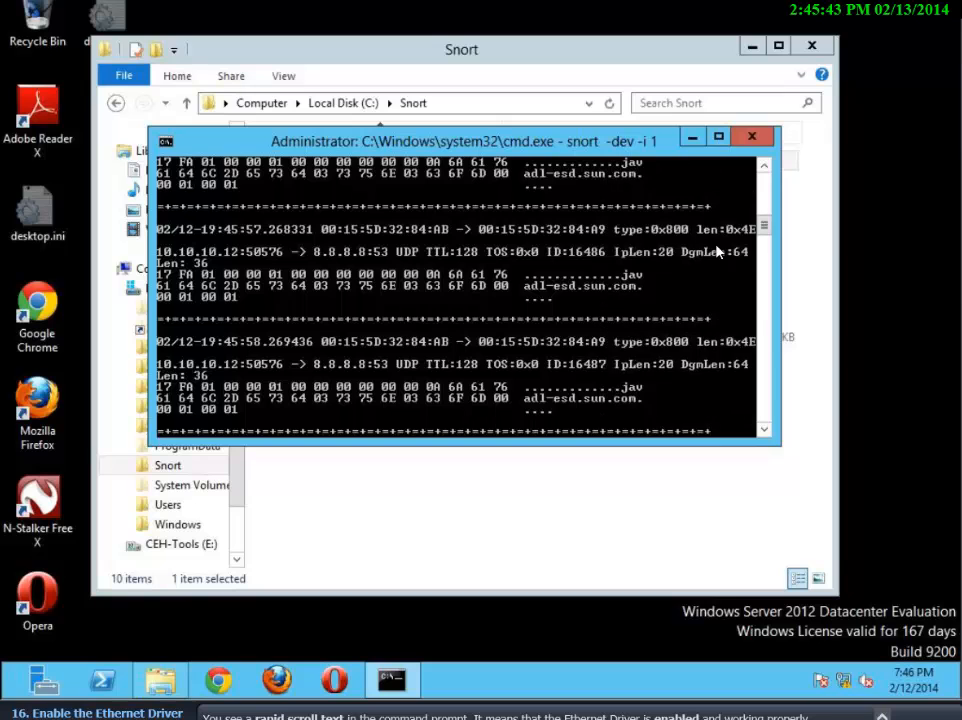
scroll(713, 261, "up", 2)
scroll(711, 272, "up", 3)
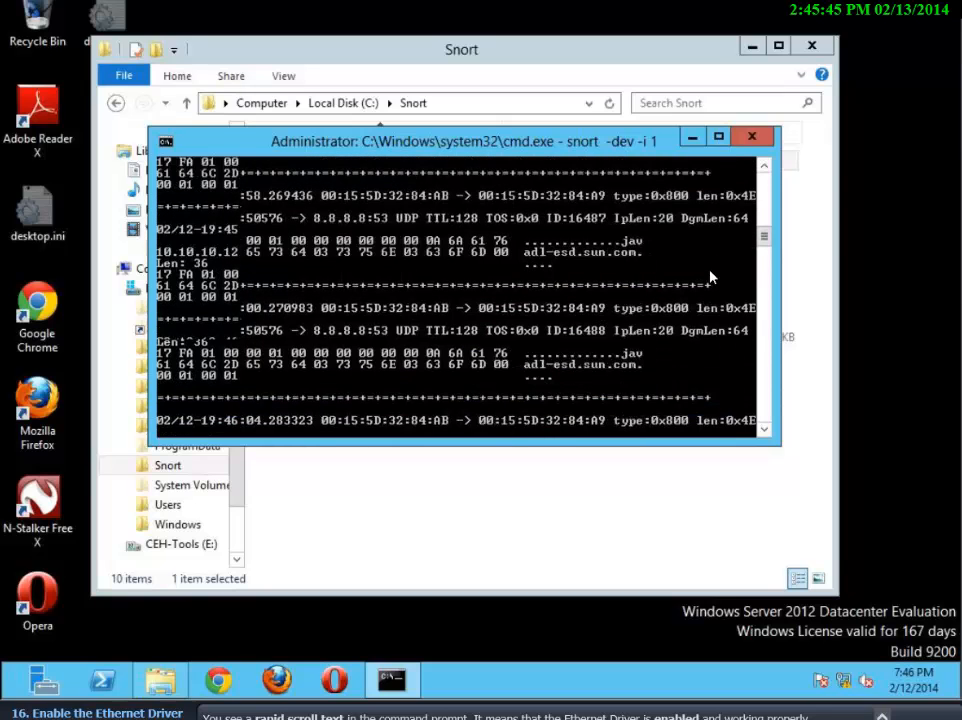
scroll(731, 268, "up", 3)
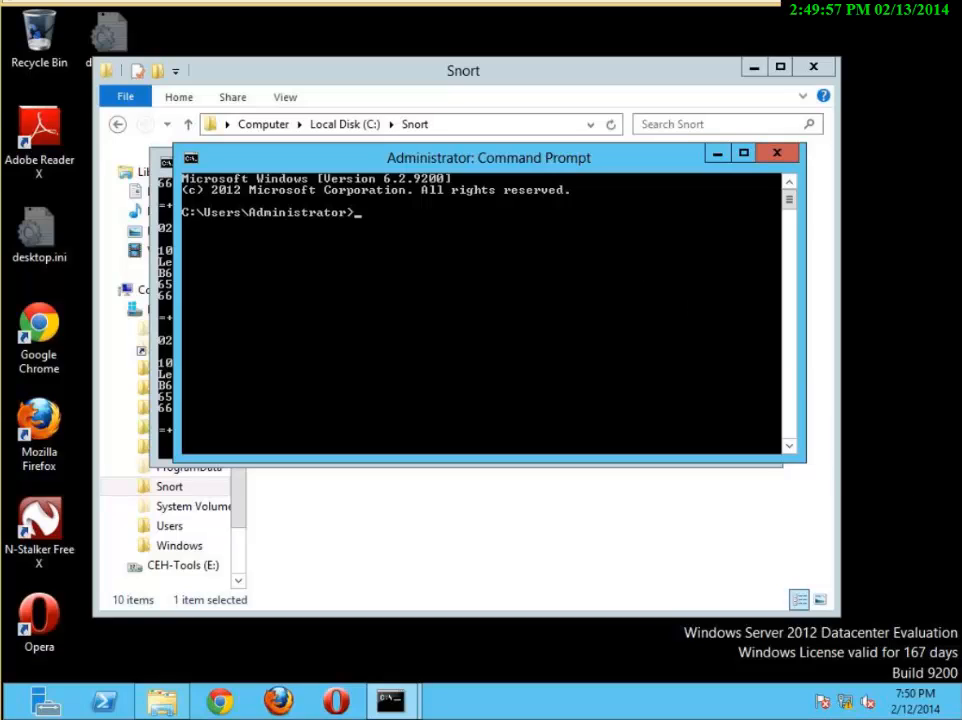
Ping 10.10.10.80 from the second command prompt to generate network traffic
left_click(628, 3)
type("ping")
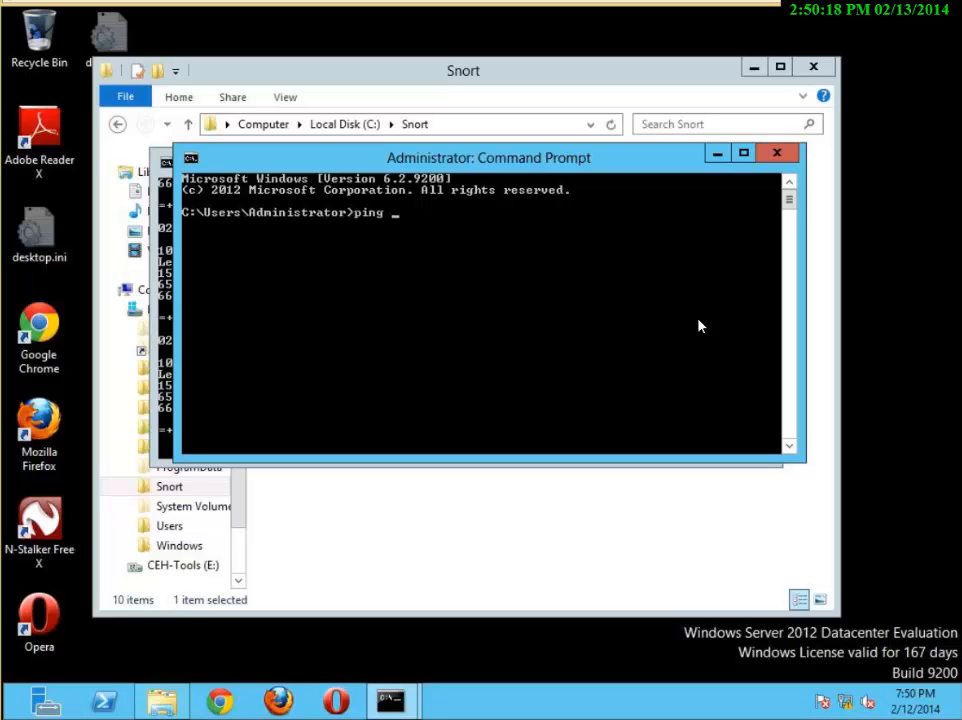
type(" 10.0")
key("BackSpace")
type("10.10.80")
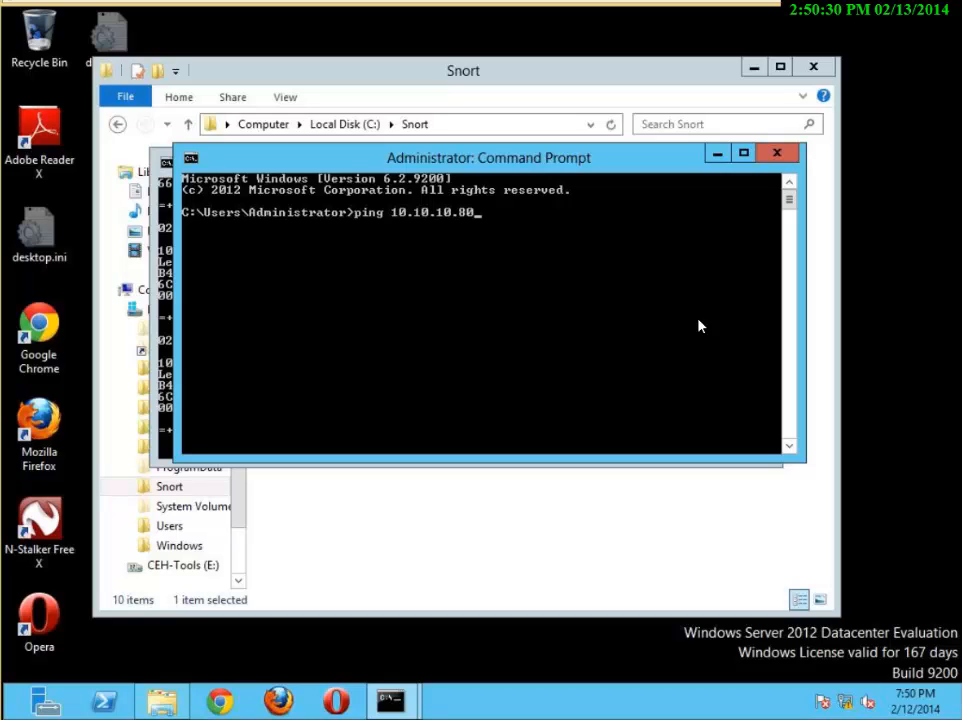
key("Return")
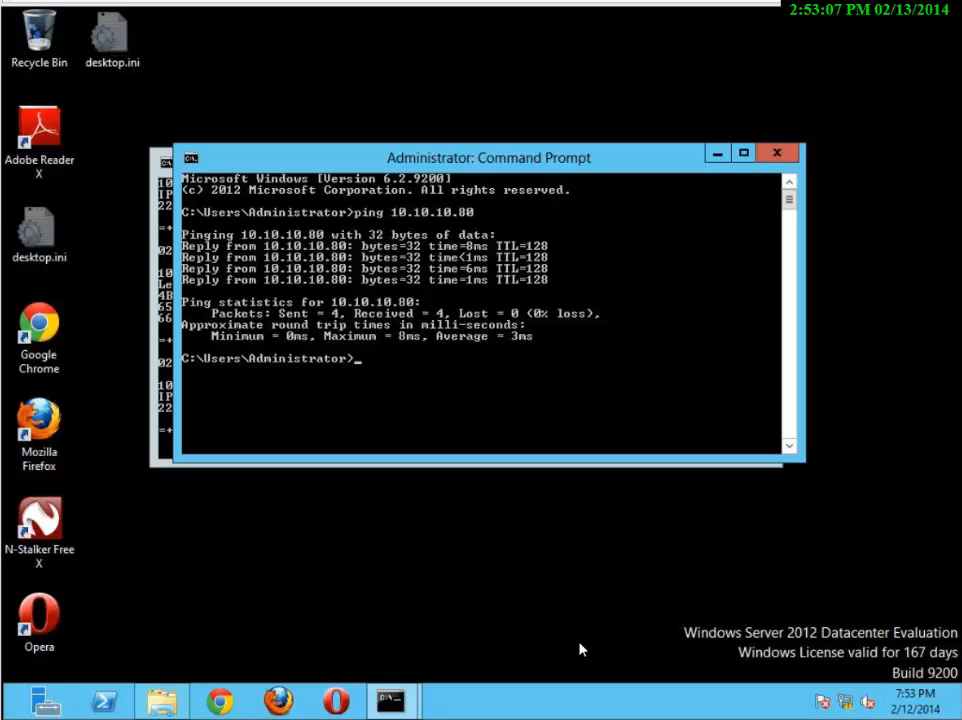
Browse to the etc folder of C:\Snort and open snort.conf for editing in Notepad++
left_click(163, 701)
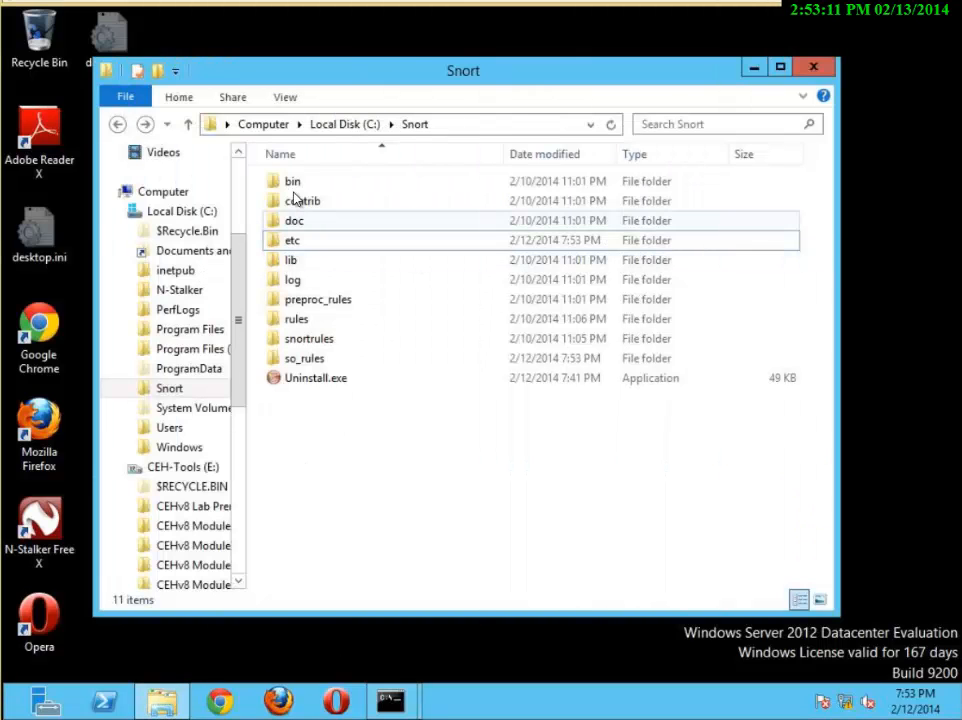
left_click(331, 126)
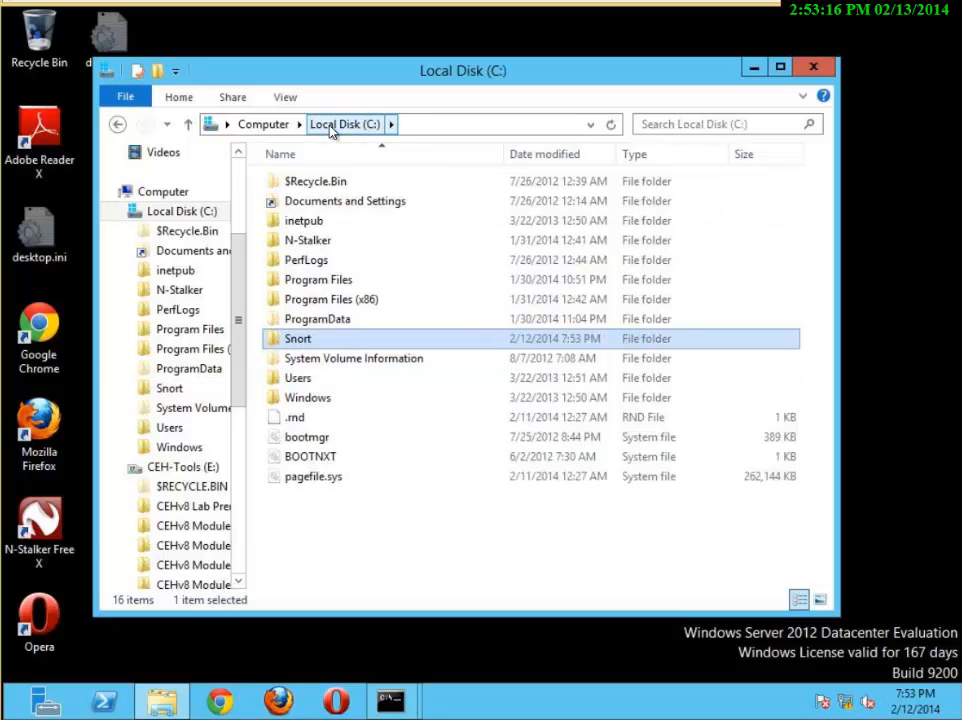
double_click(300, 340)
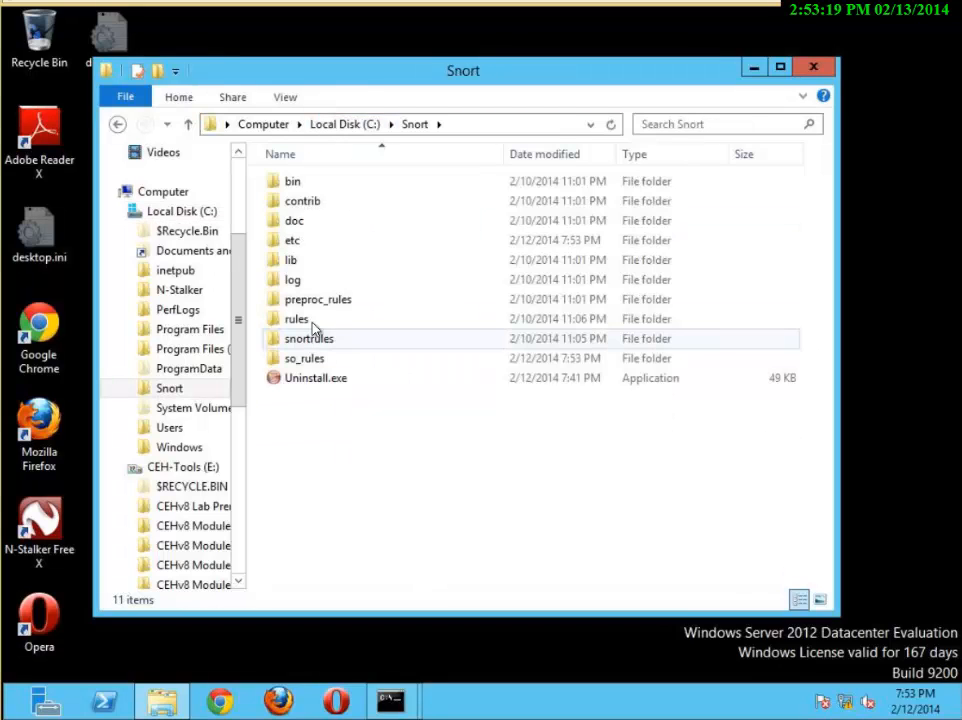
double_click(296, 241)
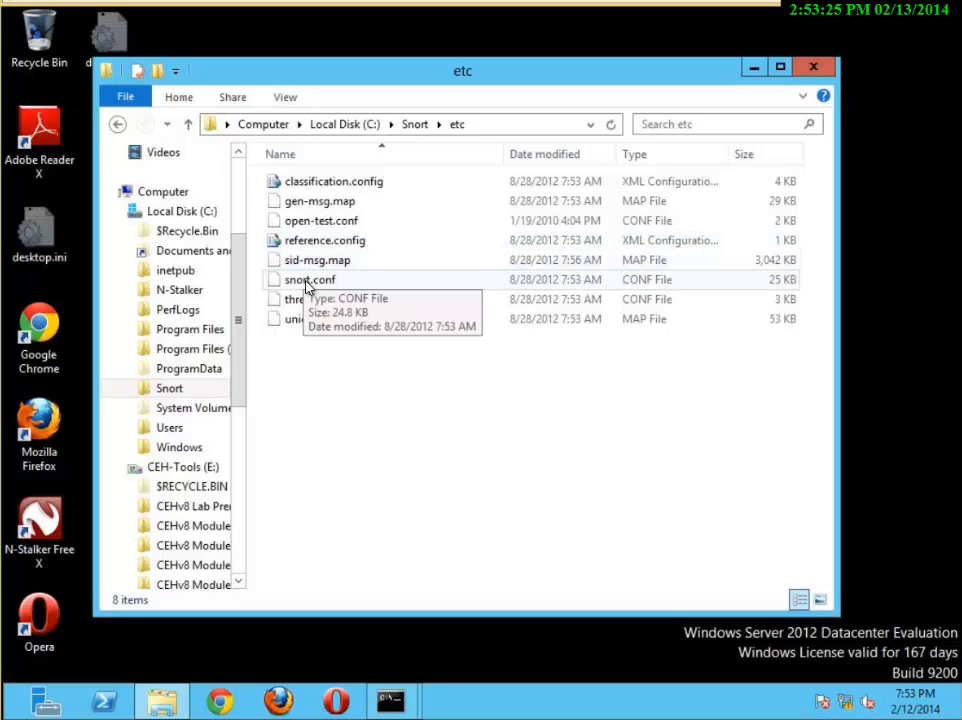
right_click(307, 284)
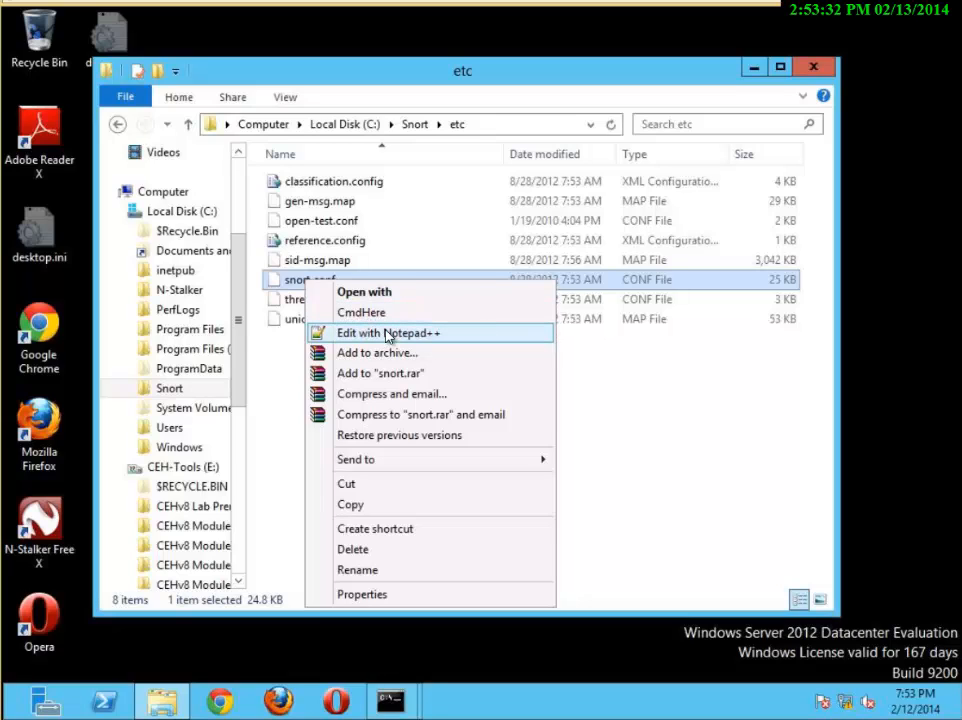
left_click(392, 333)
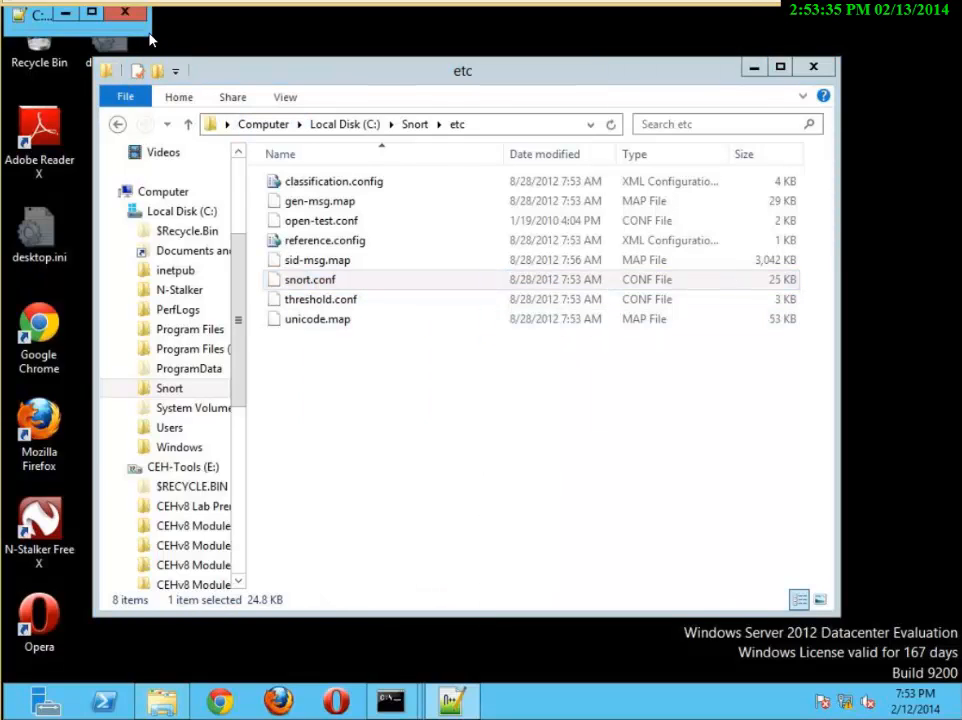
Enlarge the small Notepad++ window and maximize it
left_click_drag(153, 37, 240, 103)
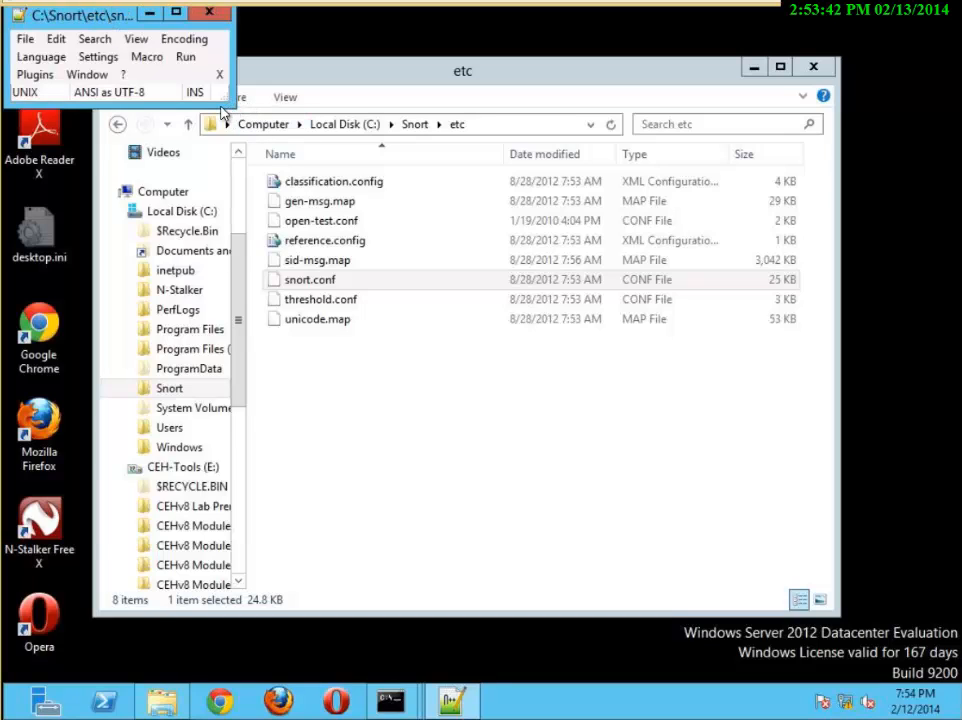
left_click_drag(235, 106, 676, 445)
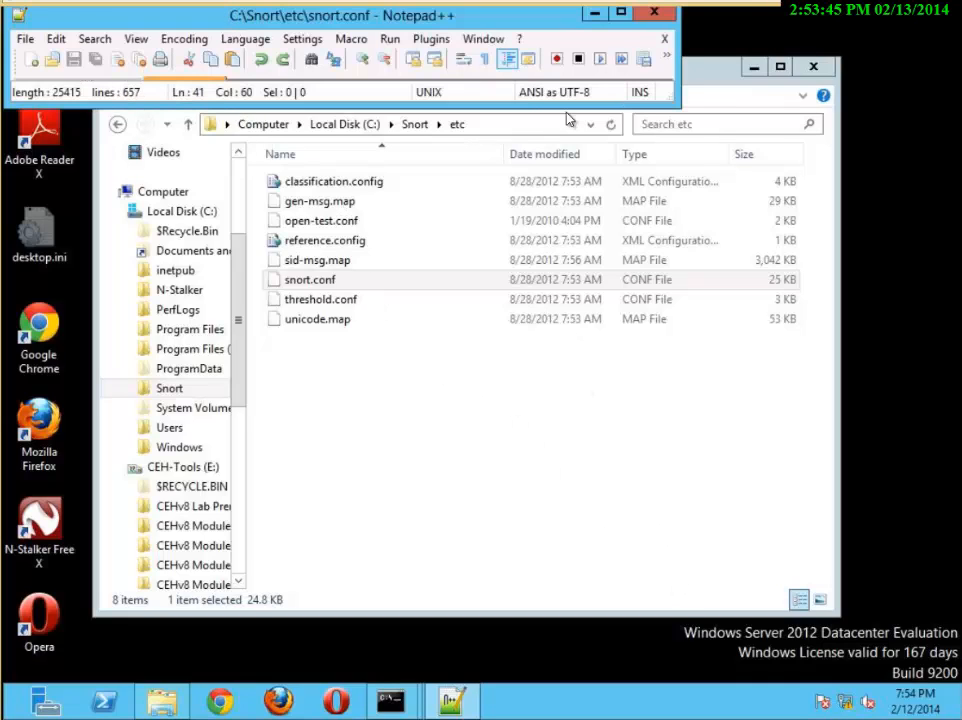
left_click(621, 13)
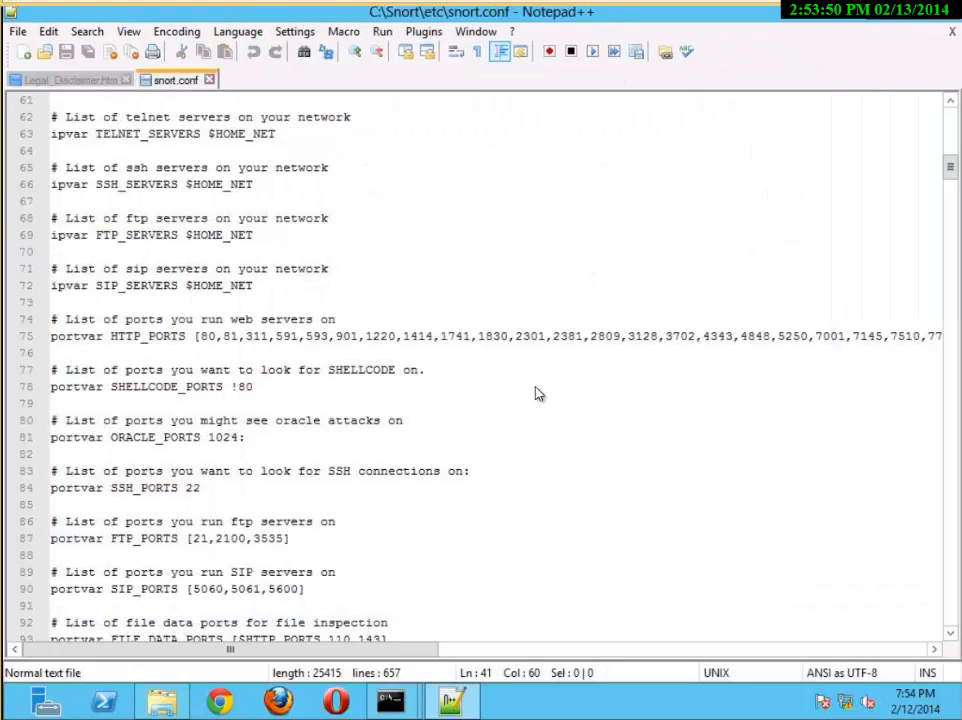
Look through the port and server variables in snort.conf and select line 41, the "Step #1: Set the network variables" heading
left_click(537, 393)
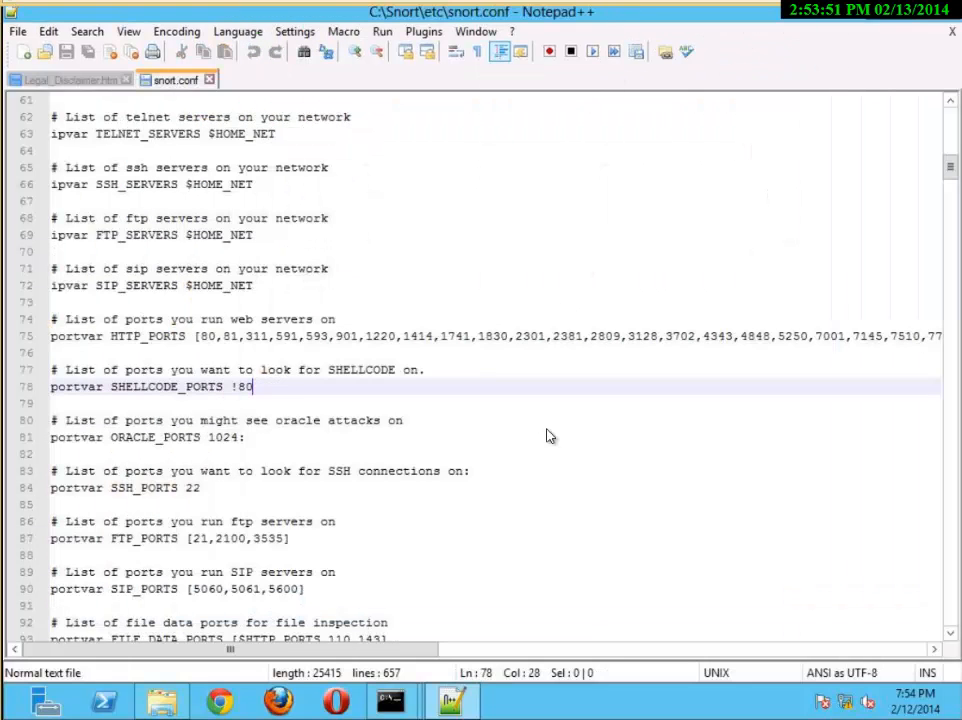
scroll(867, 320, "down", 1)
scroll(867, 320, "down", 3)
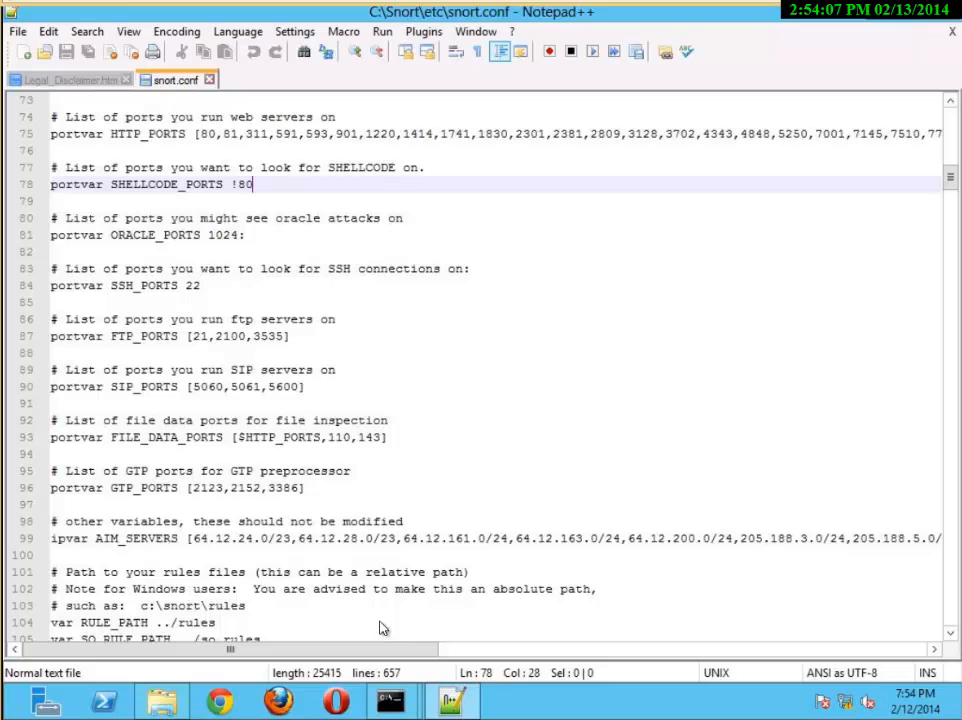
left_click(219, 554)
scroll(142, 276, "up", 6)
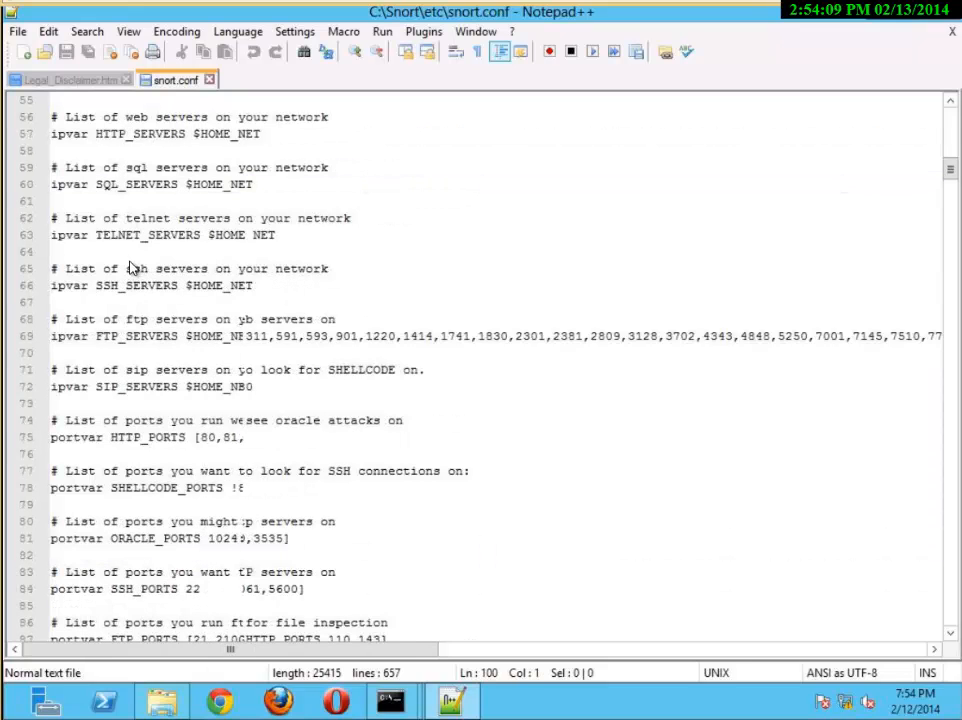
scroll(130, 266, "up", 8)
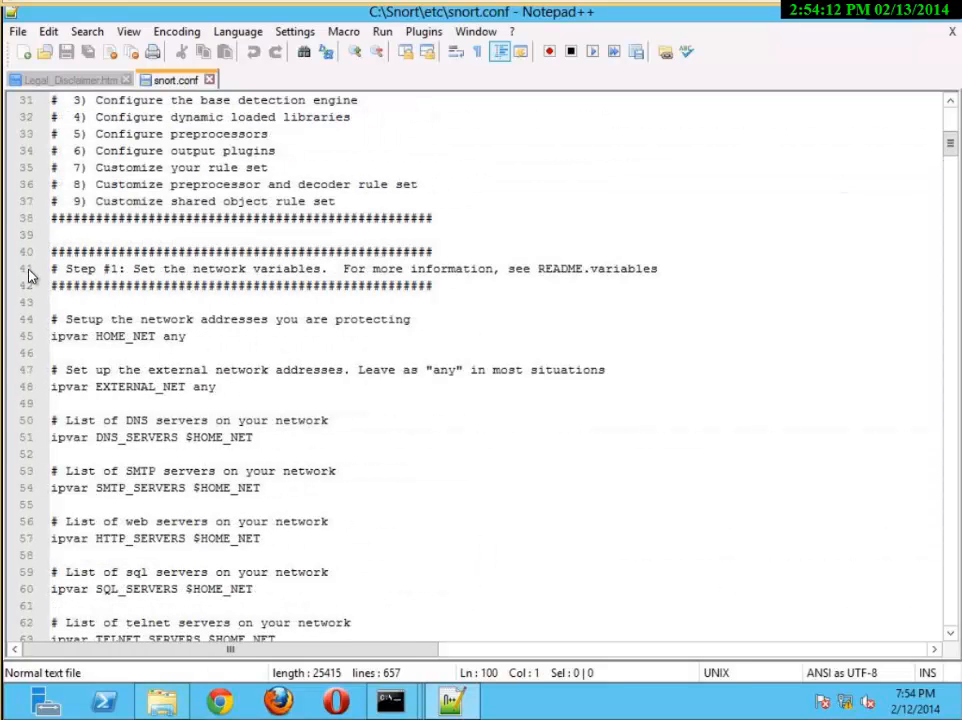
left_click(28, 276)
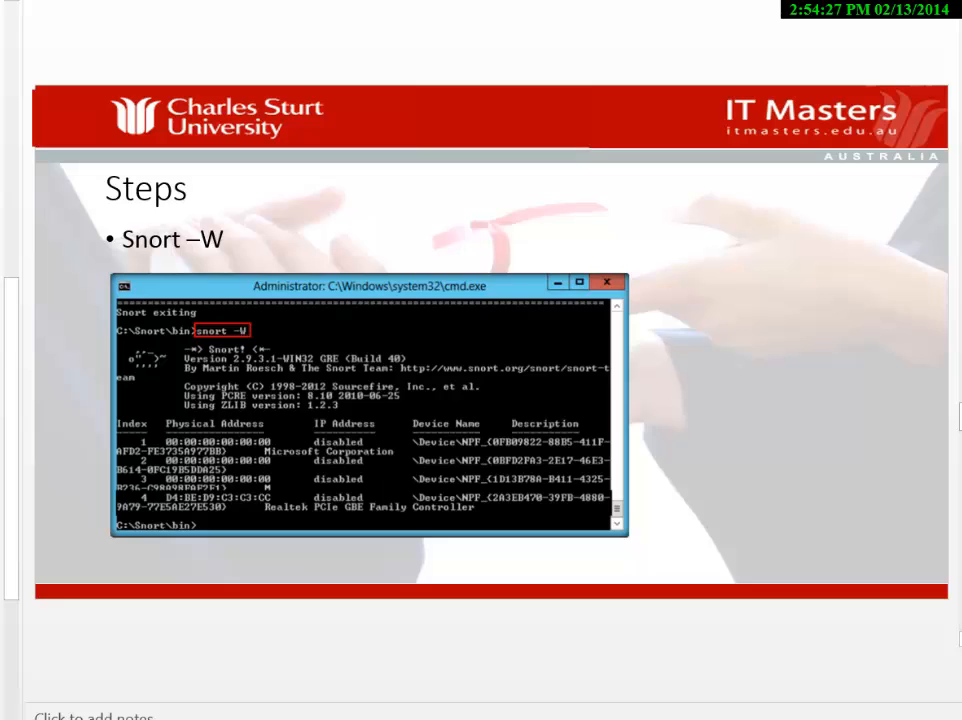
Page through the PowerPoint slides to the "Check C:\Snort\etc" one, and return to snort.conf in Notepad++
key("Page_Down")
key("Page_Down")
key("Page_Up")
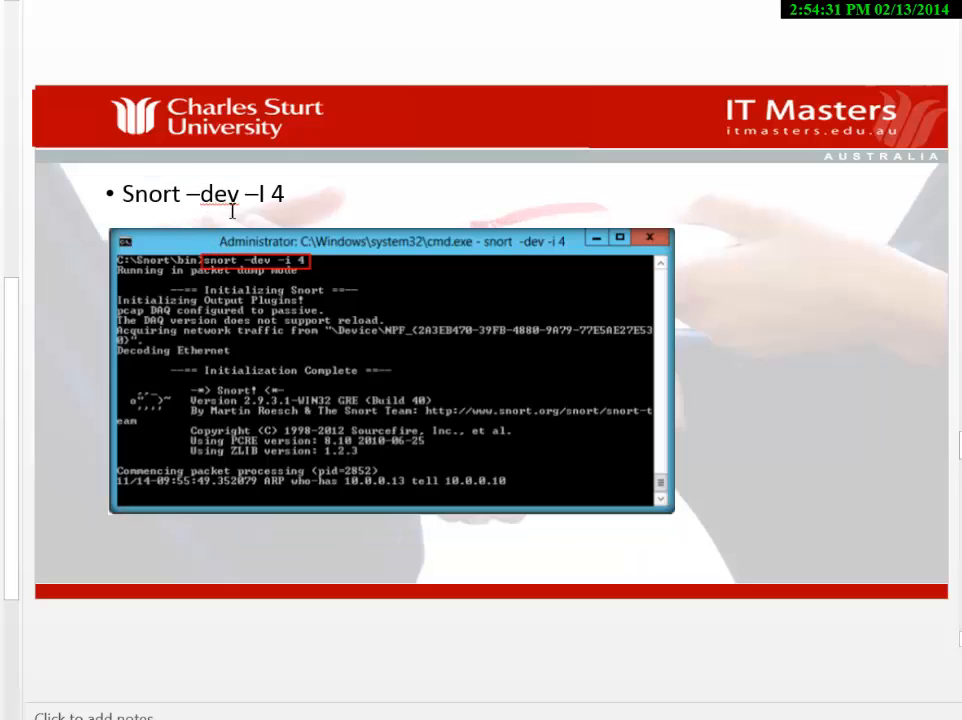
key("Page_Down")
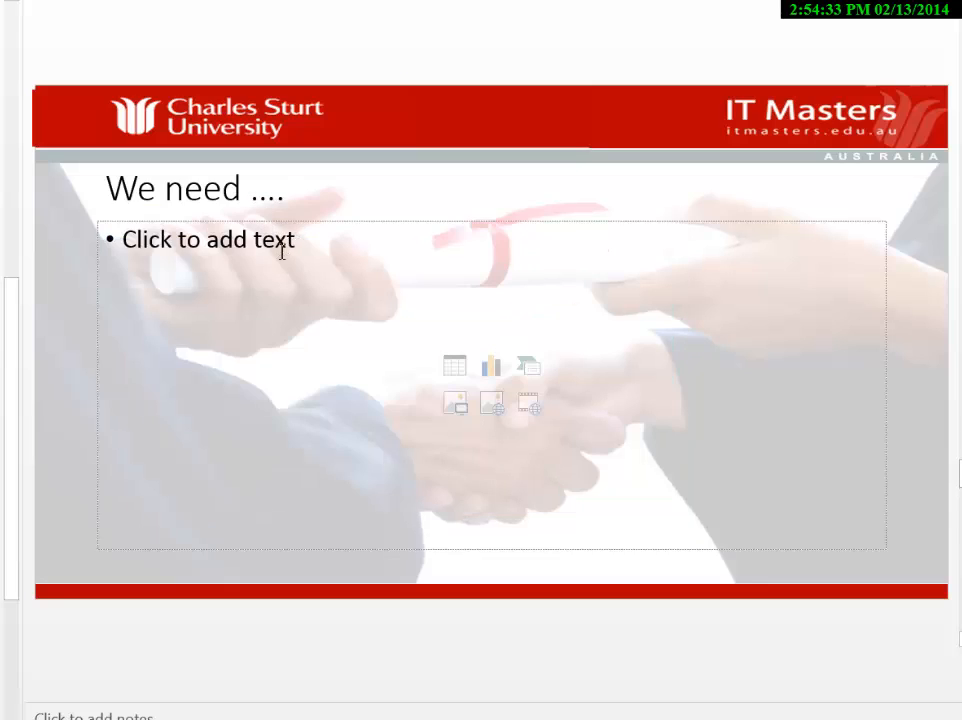
key("Page_Down")
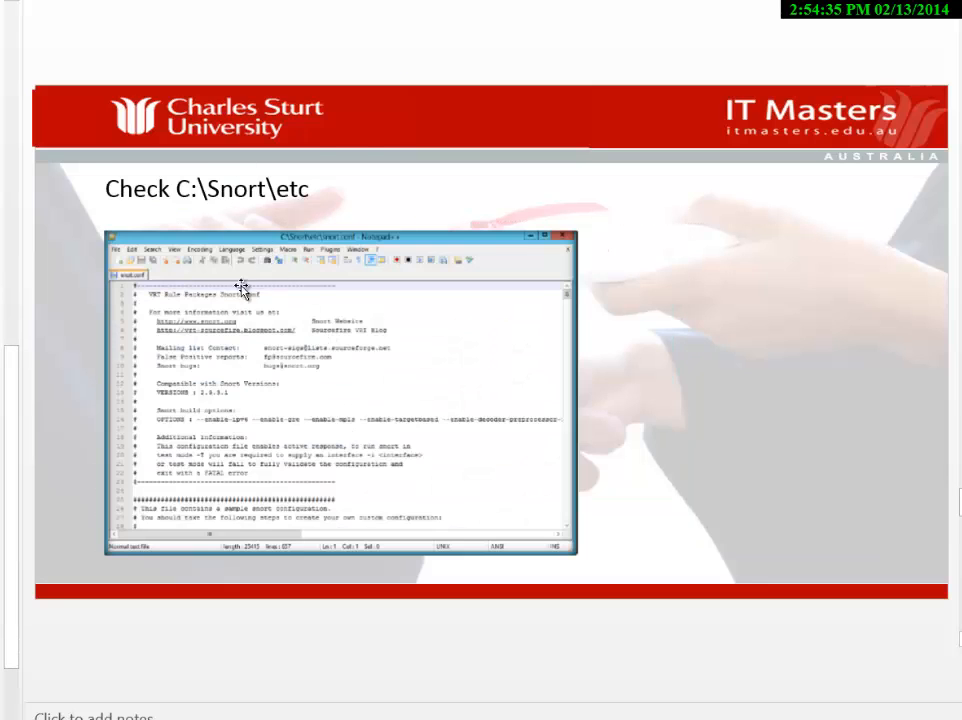
key("alt+Tab")
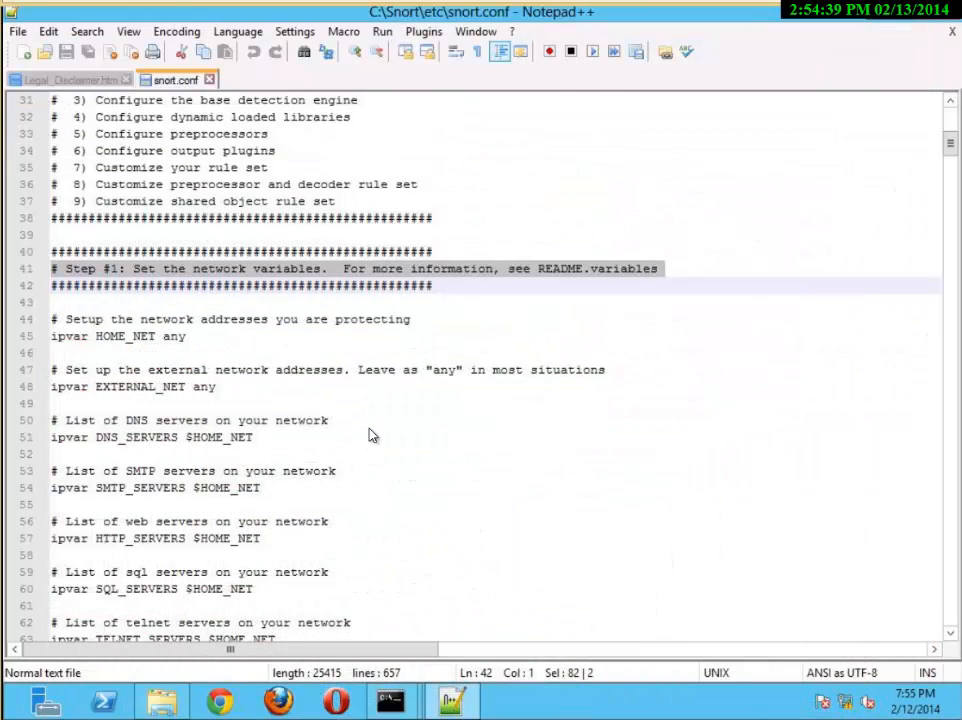
Switch to the command prompt used for the ping and run ipconfig to check the server's IP settings
left_click(216, 437)
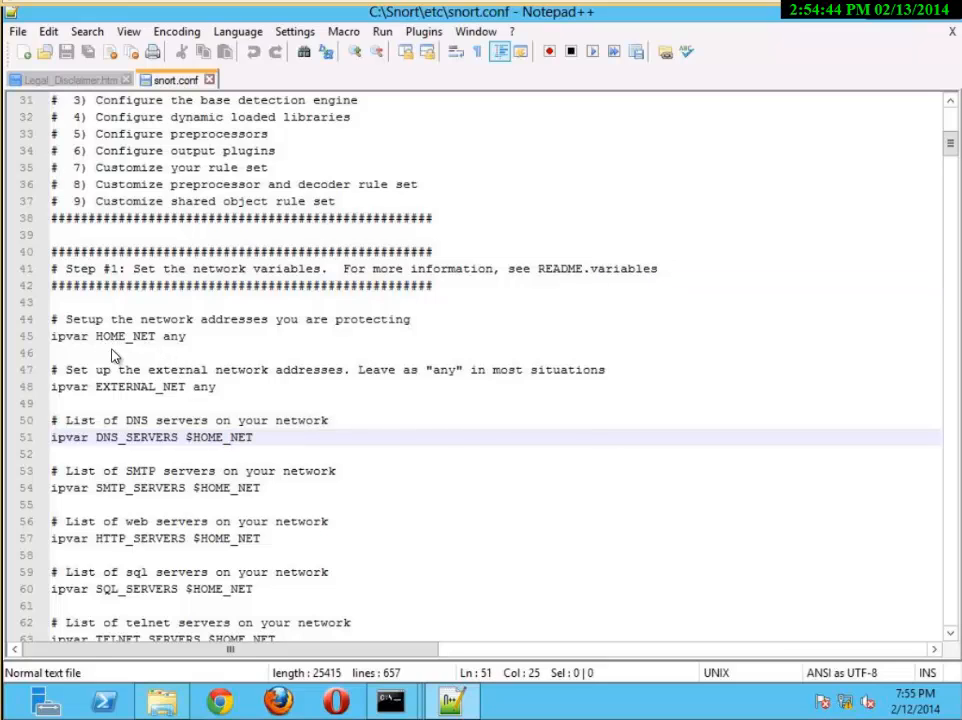
mouse_move(390, 701)
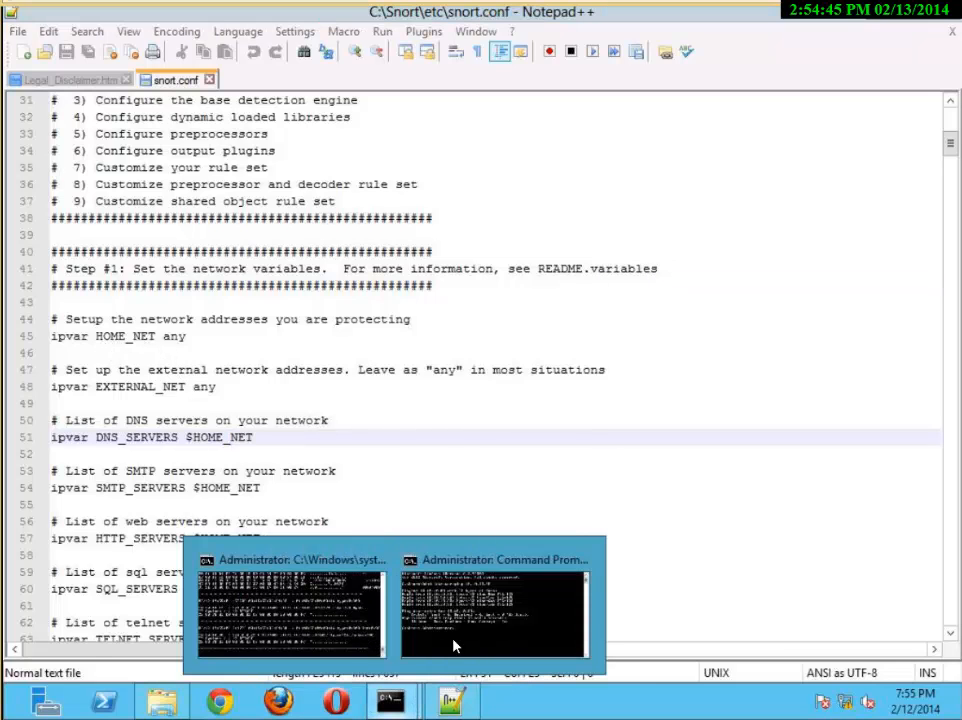
left_click(466, 618)
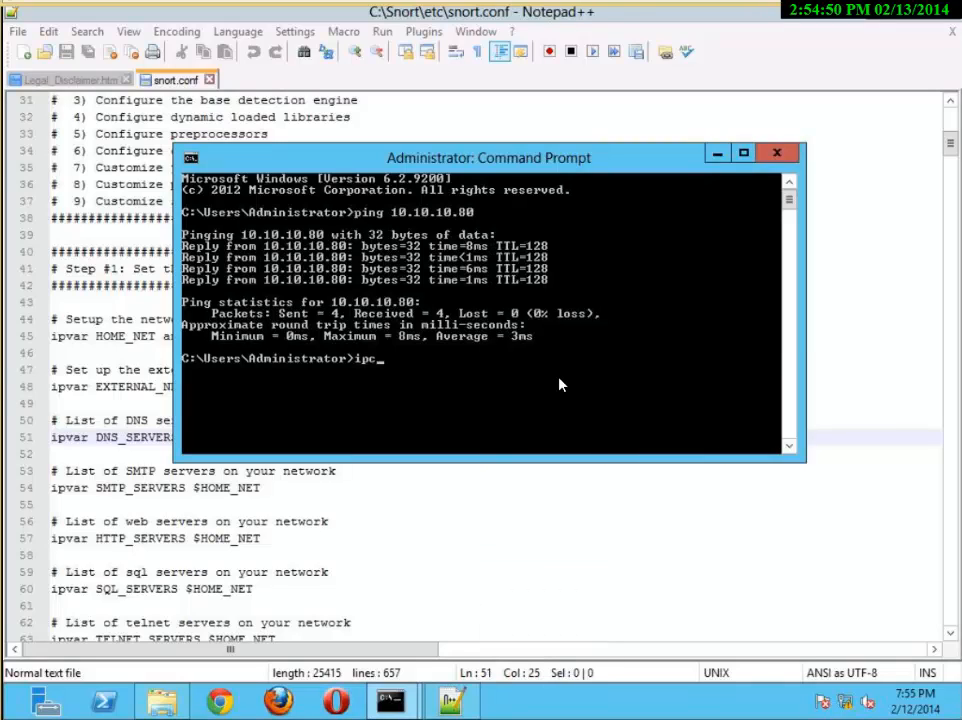
type("ipconfig")
key("Return")
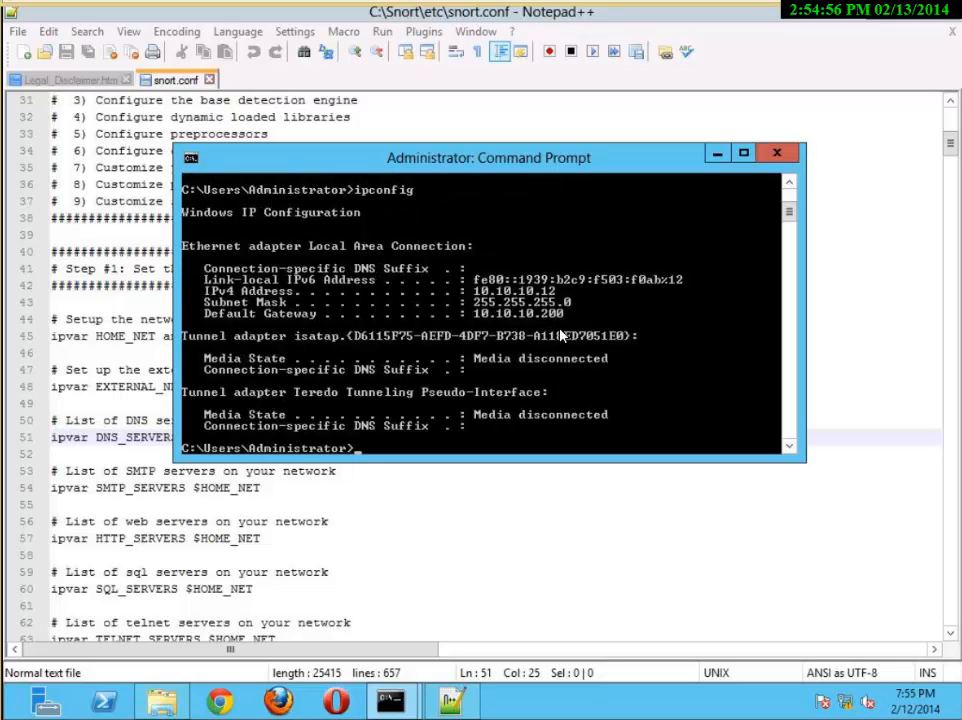
Return to snort.conf and place the text cursor right after HOME_NET on line 45
left_click(530, 502)
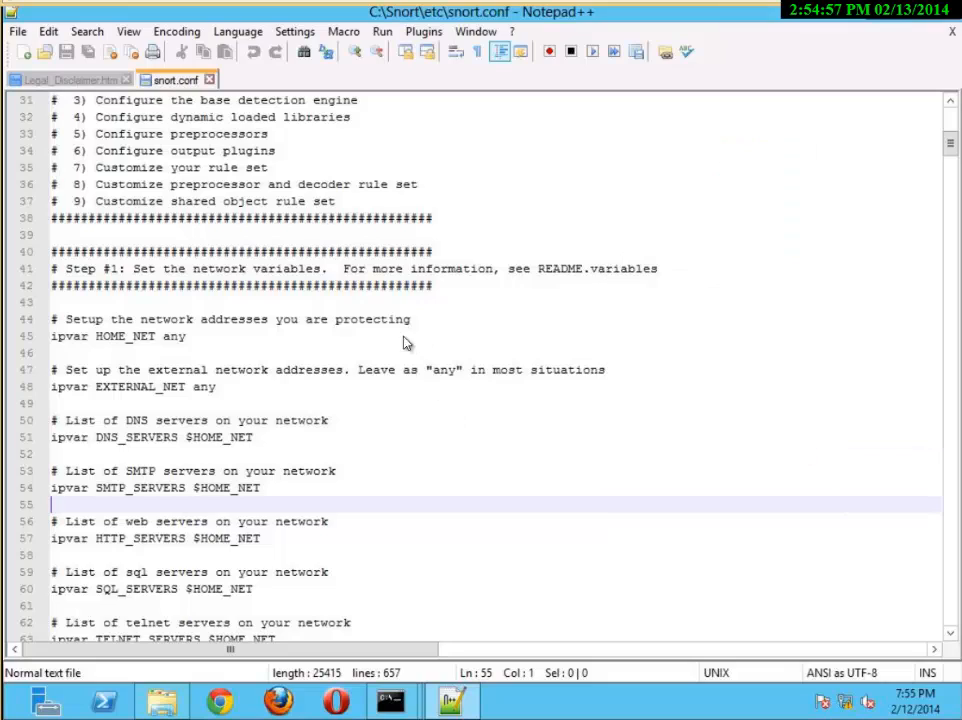
left_click(156, 338)
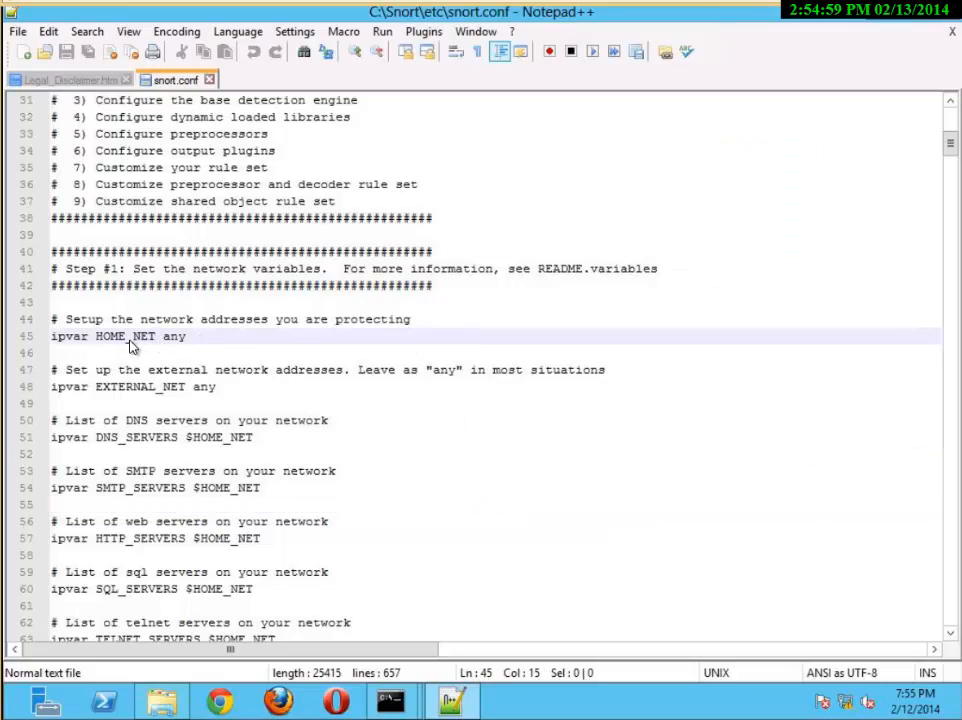
key("BackSpace")
key("BackSpace")
key("BackSpace")
key("BackSpace")
key("BackSpace")
key("BackSpace")
key("BackSpace")
key("BackSpace")
key("BackSpace")
key("BackSpace")
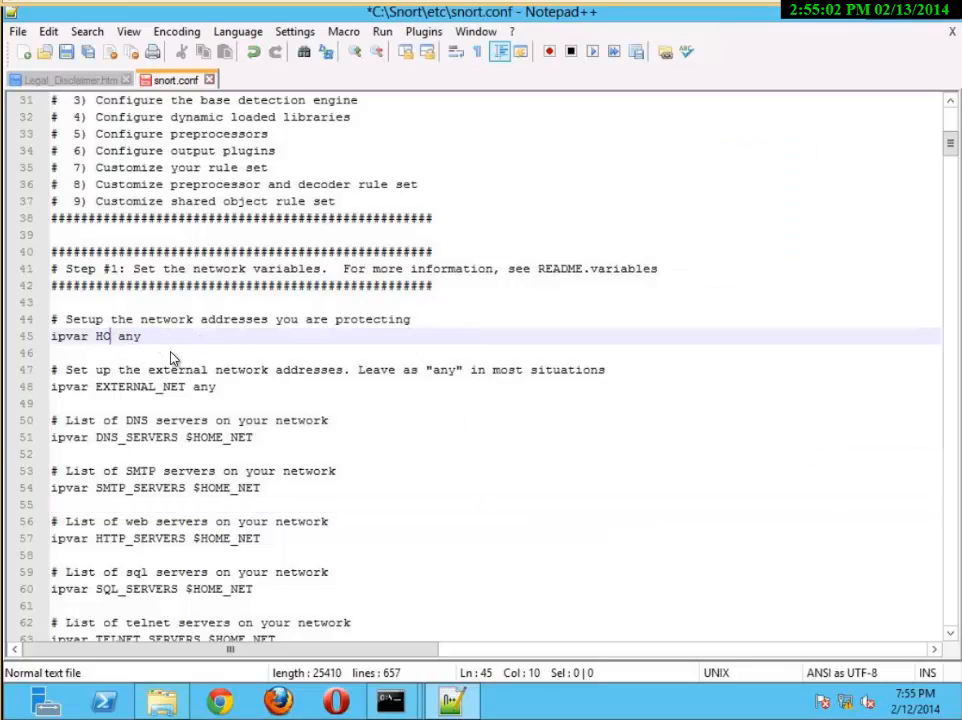
key("Left")
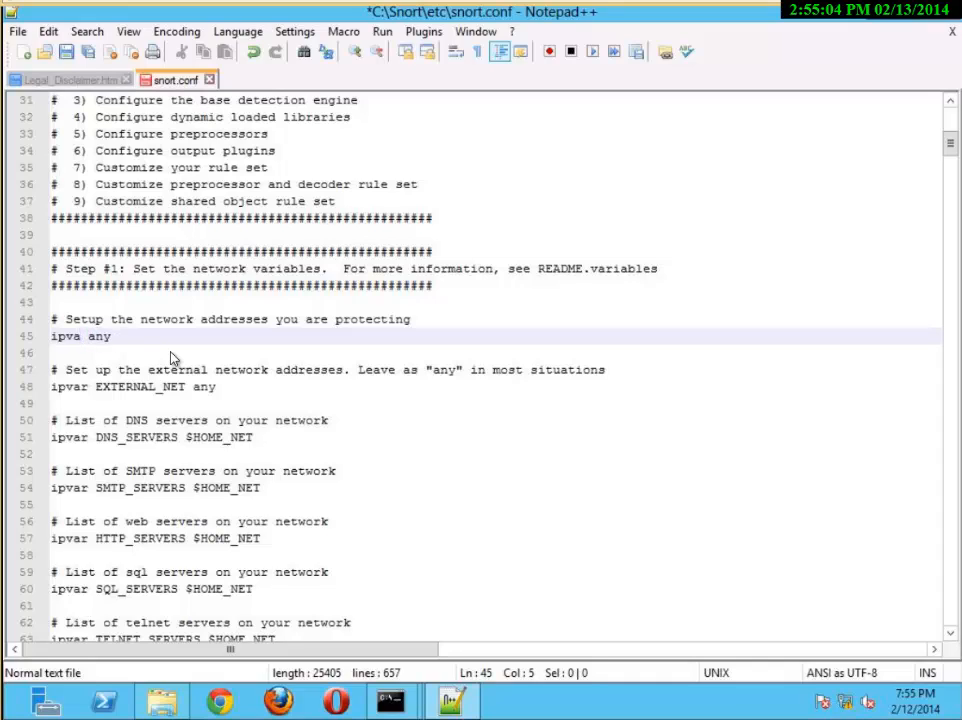
key("ctrl+z")
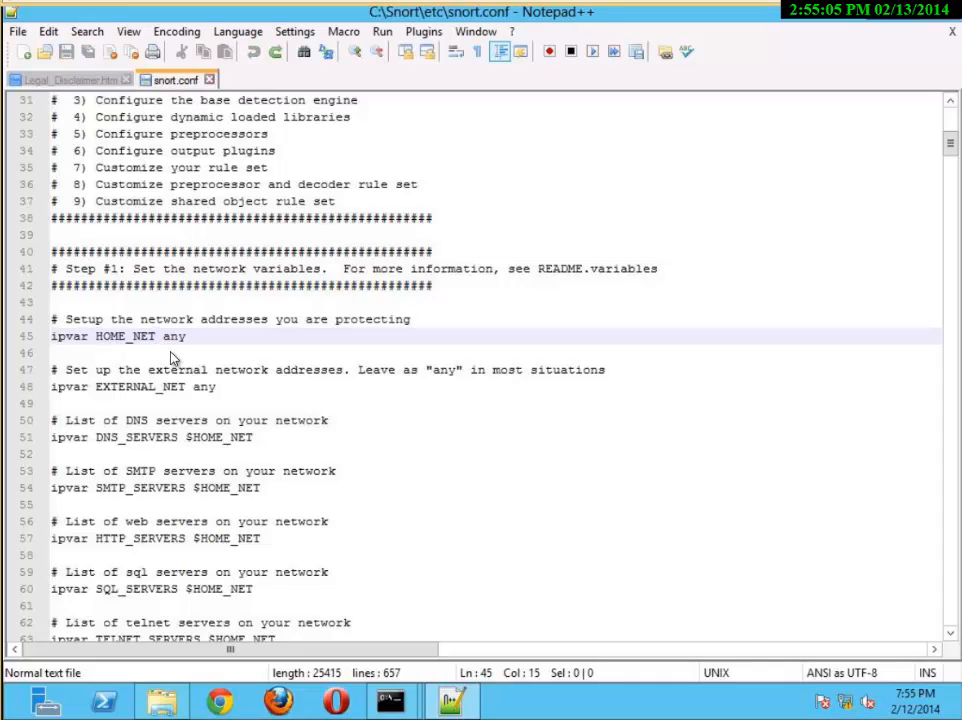
Replace HOME_NET on line 45 with the server's IP address 10.10.10.12
key("BackSpace")
key("BackSpace")
key("BackSpace")
key("BackSpace")
key("BackSpace")
key("BackSpace")
key("BackSpace")
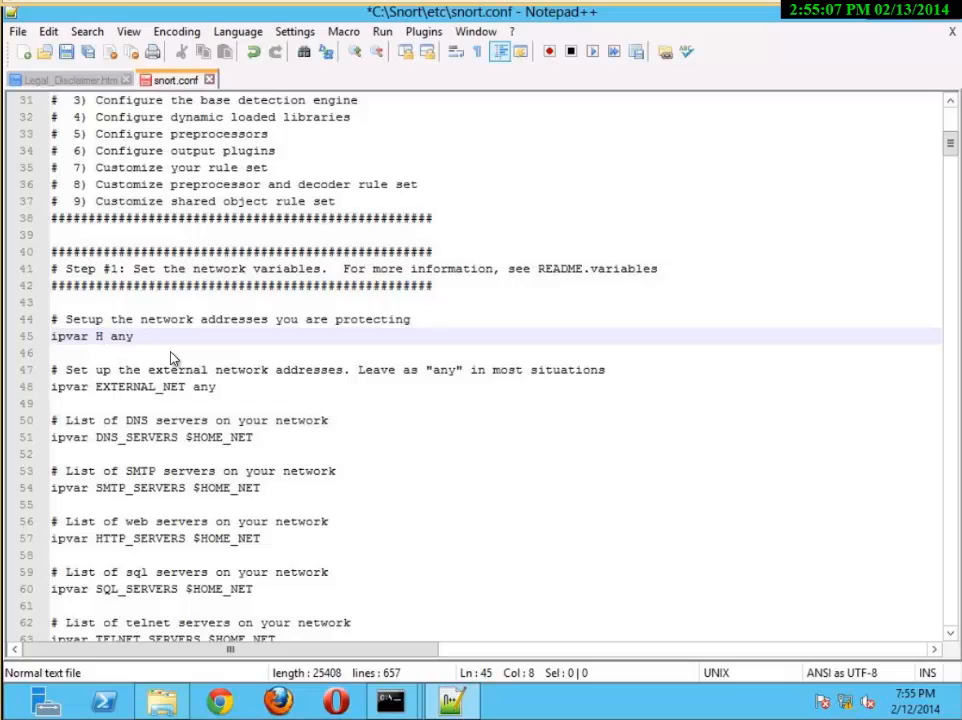
key("BackSpace")
type("10.10.1")
type("0.12")
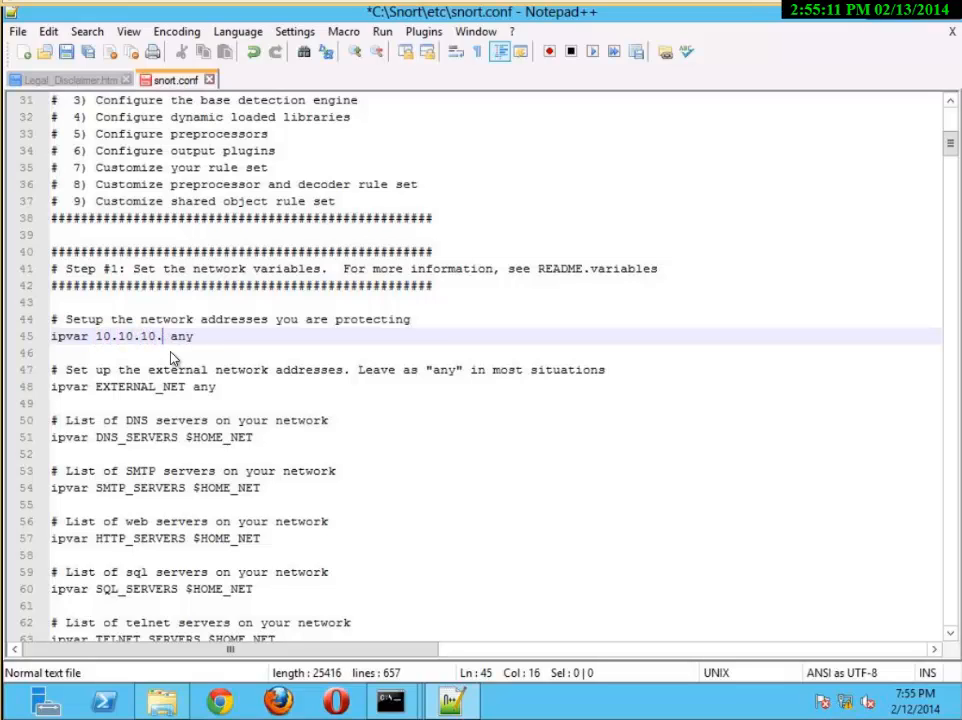
Copy 10.10.10.12 from line 45 and paste it over HOME_NET in the DNS_SERVERS and SMTP_SERVERS variables, keeping the dollar signs
left_click_drag(179, 337, 97, 343)
right_click(106, 342)
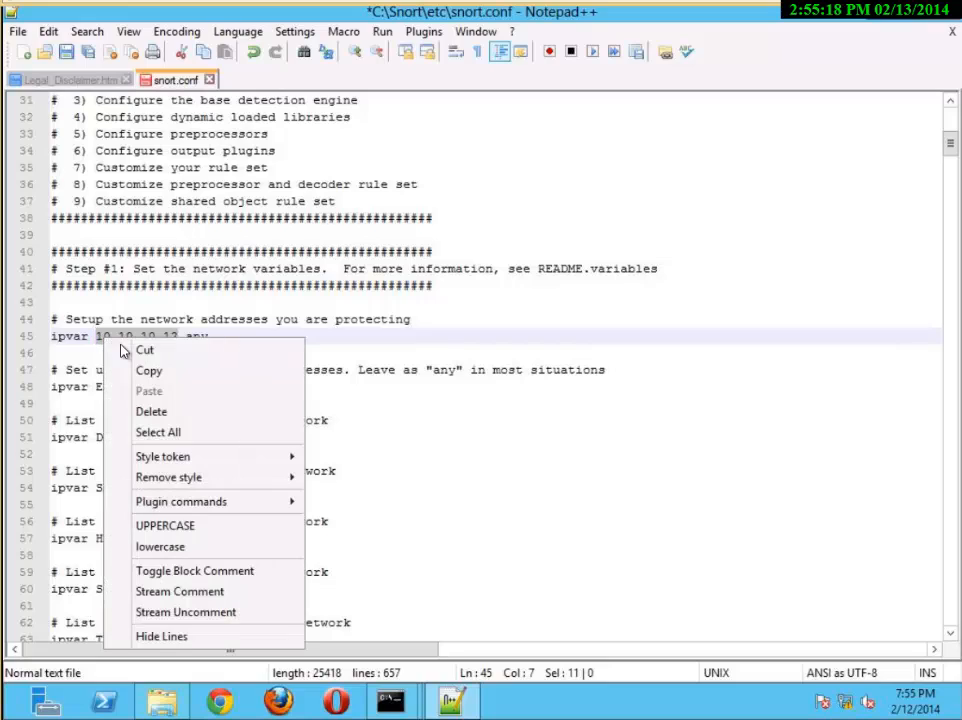
left_click(163, 372)
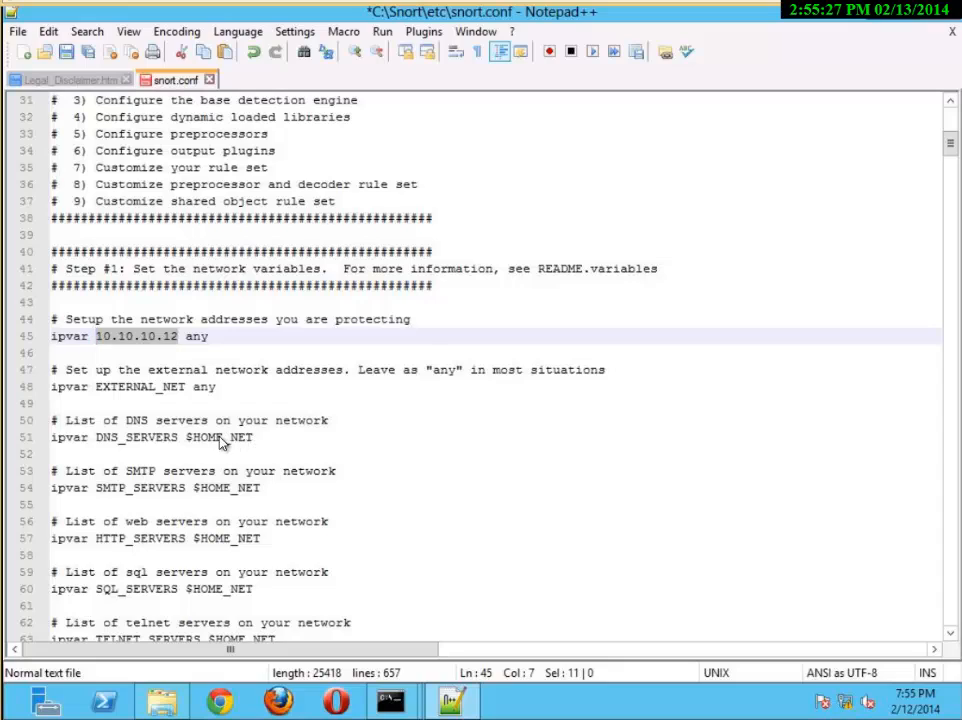
left_click_drag(254, 438, 193, 438)
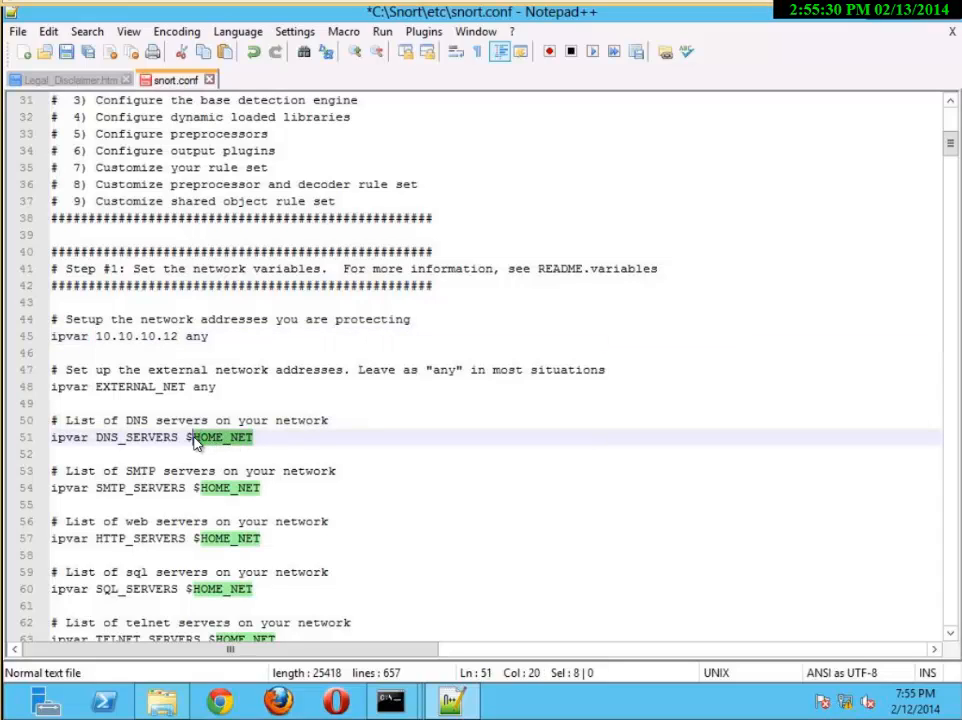
key("ctrl+v")
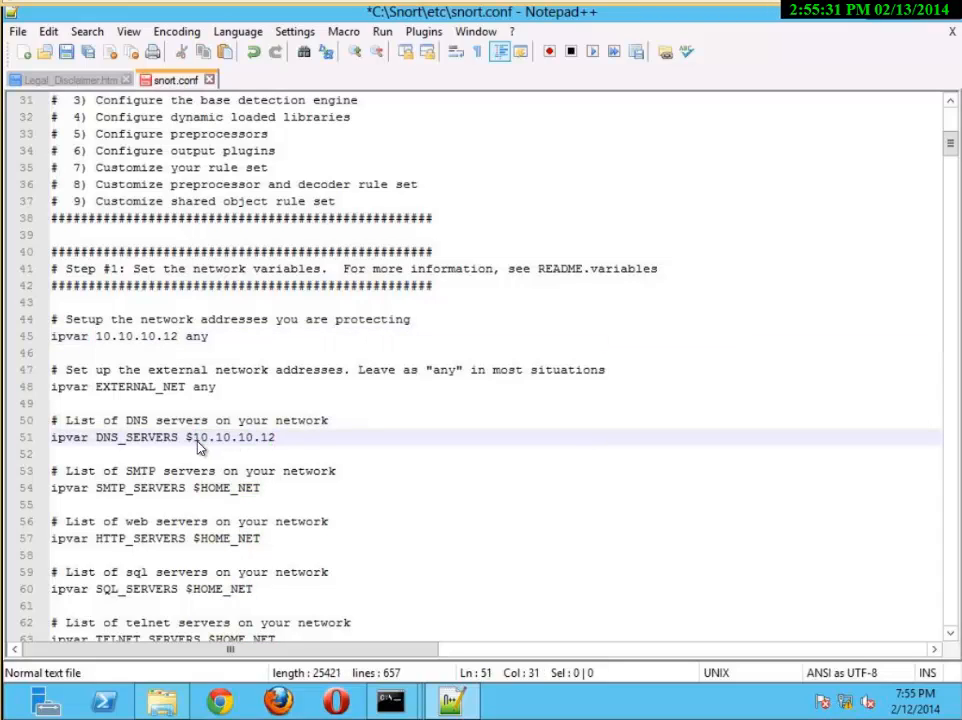
left_click_drag(257, 488, 210, 490)
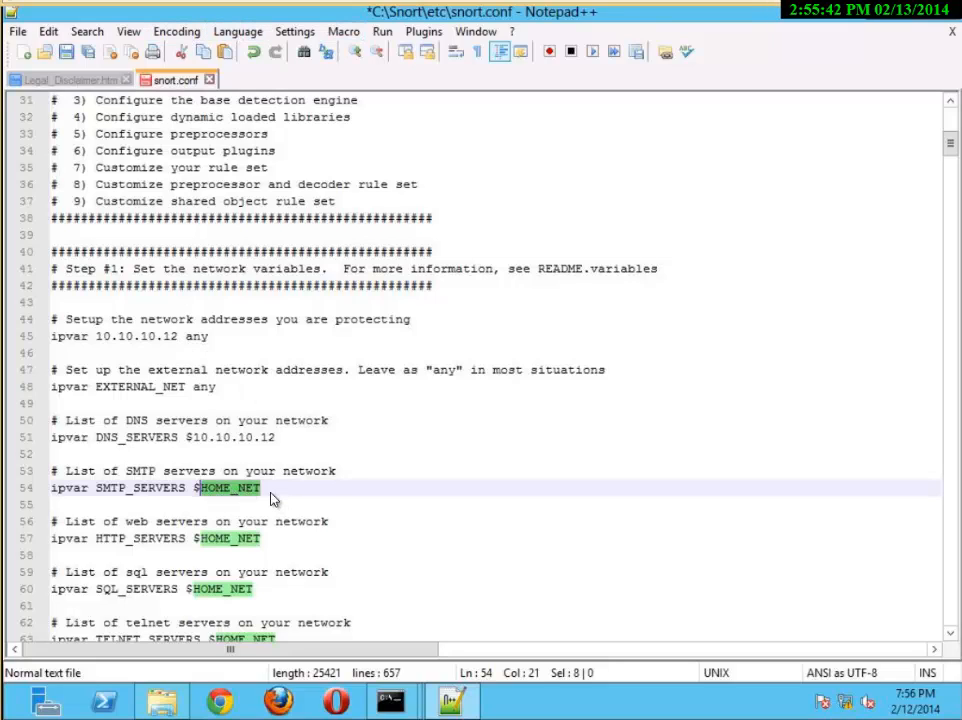
key("ctrl+v")
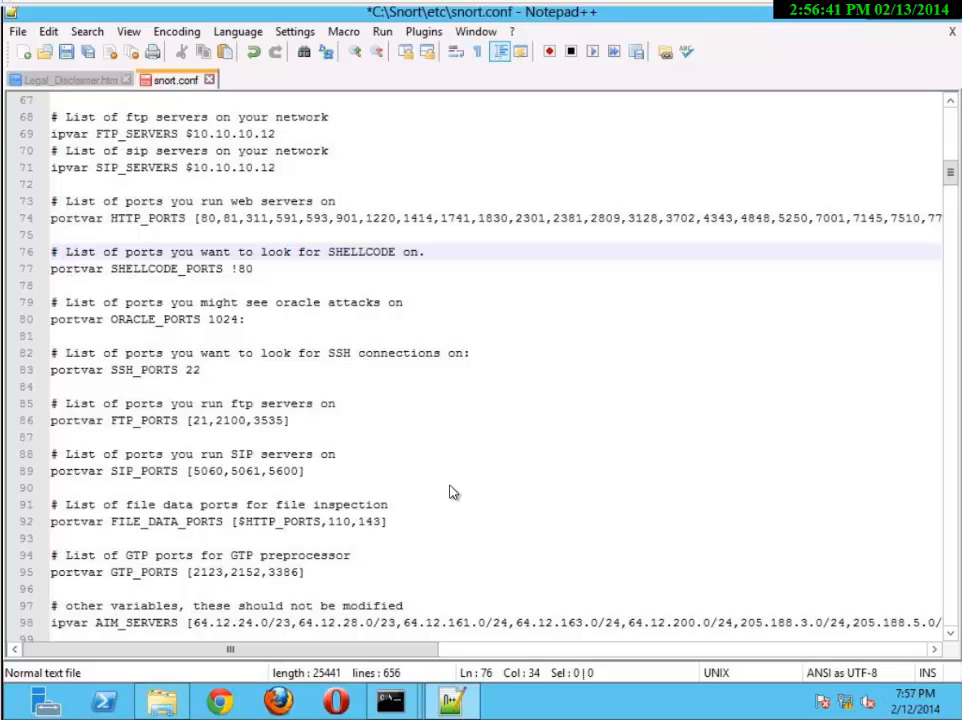
Look through the port variables down to the rule path section of snort.conf and save the file
left_click(509, 455)
scroll(358, 249, "up", 1)
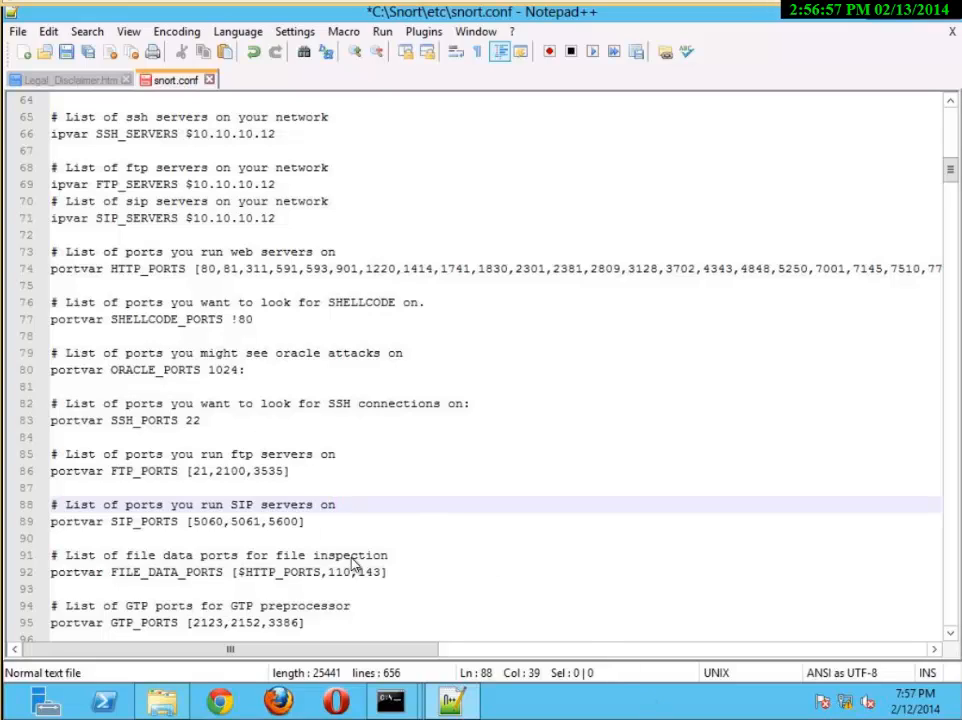
left_click(666, 590)
scroll(666, 590, "down", 8)
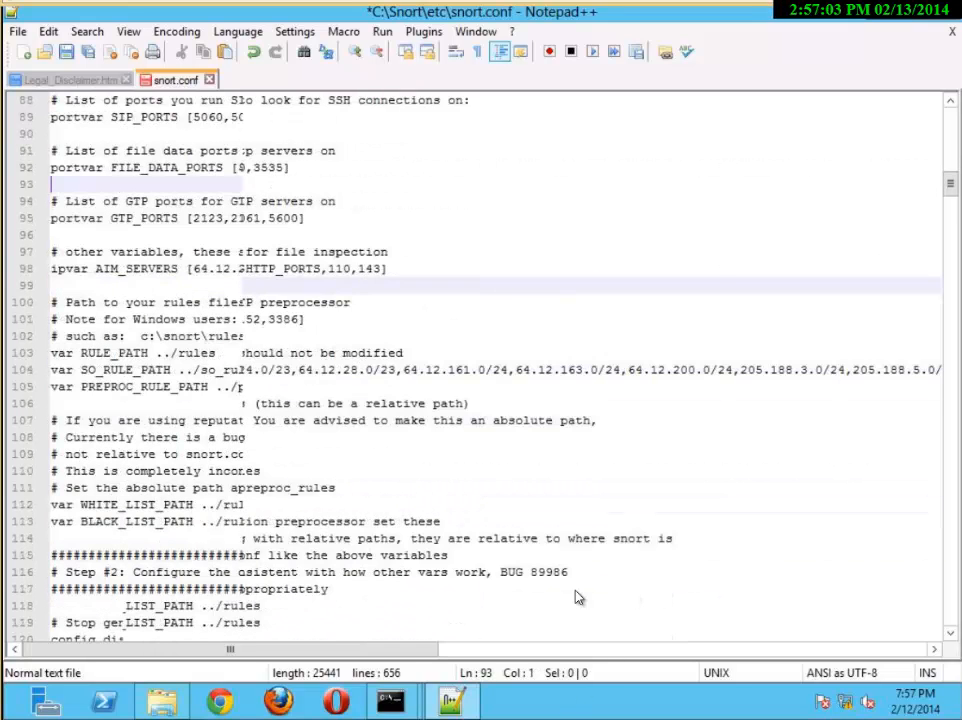
scroll(580, 585, "down", 3)
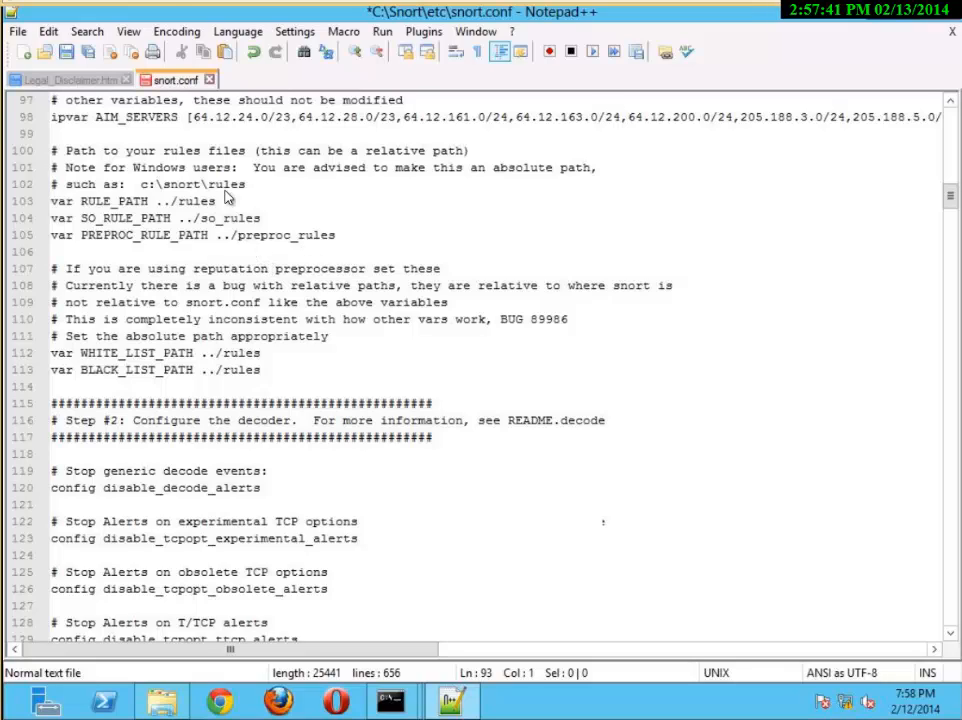
left_click(66, 53)
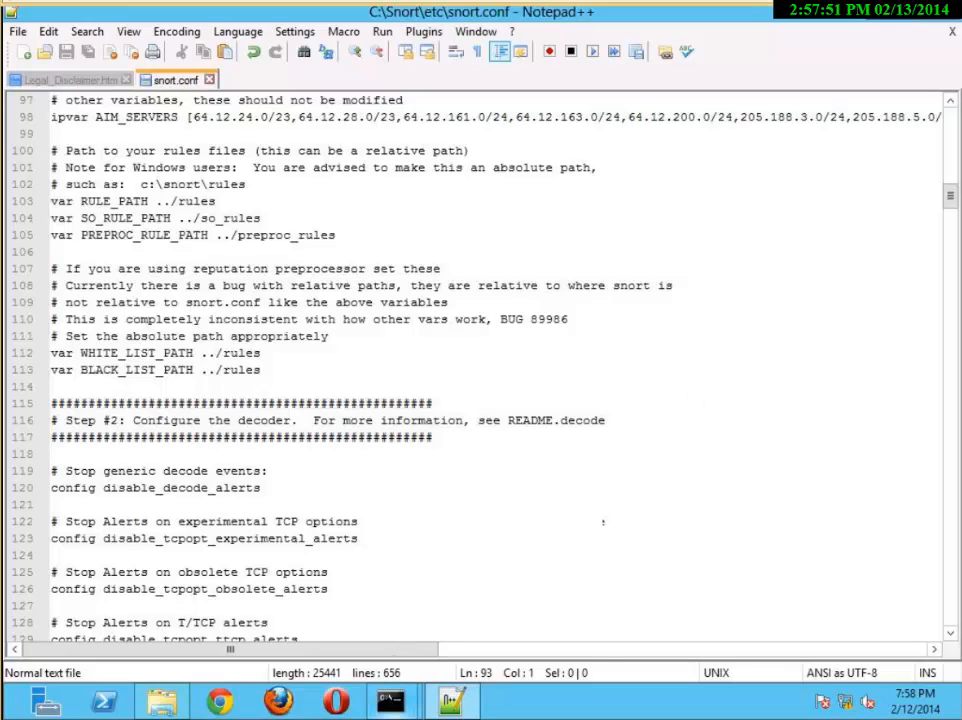
Delete SO_RULE_PATH ../so_rules from line 104 of snort.conf, keeping only the var keyword
left_click(391, 704)
left_click(32, 222)
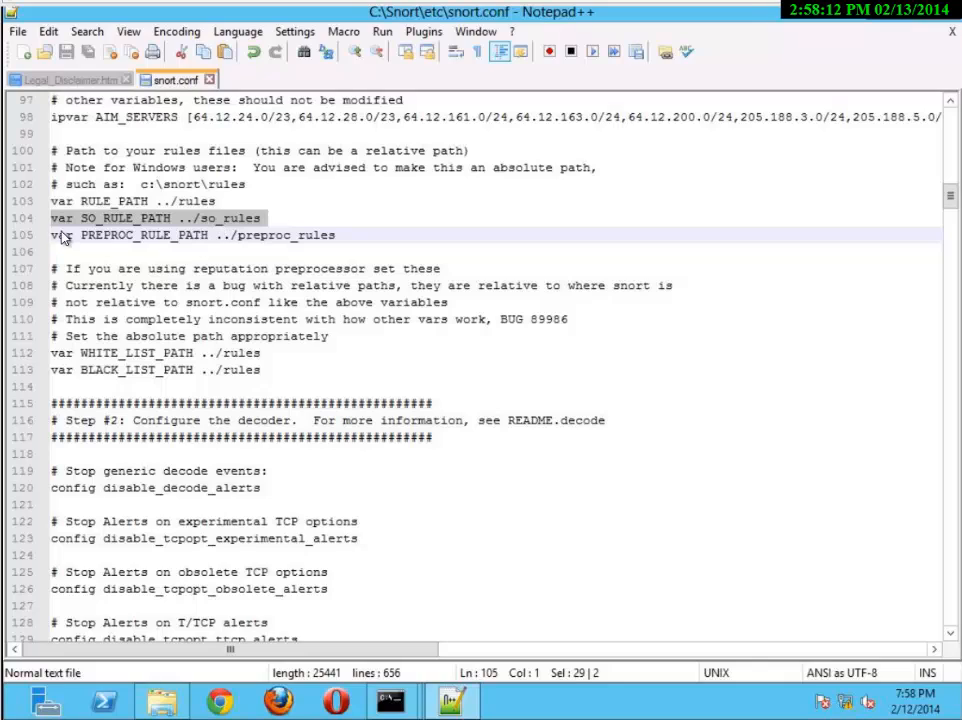
left_click(222, 203)
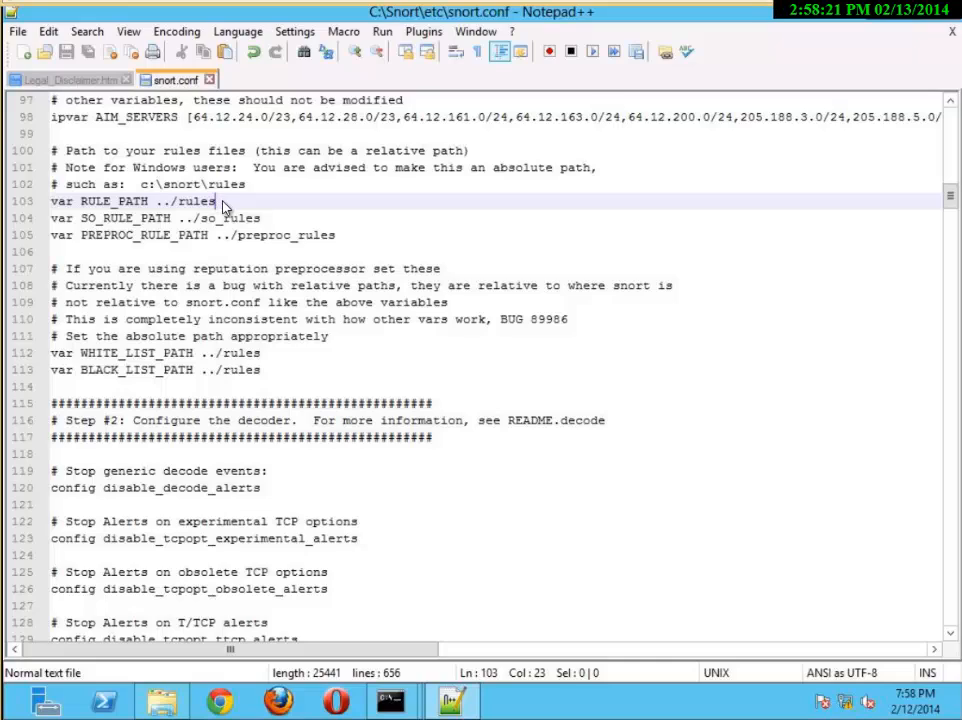
left_click(272, 227)
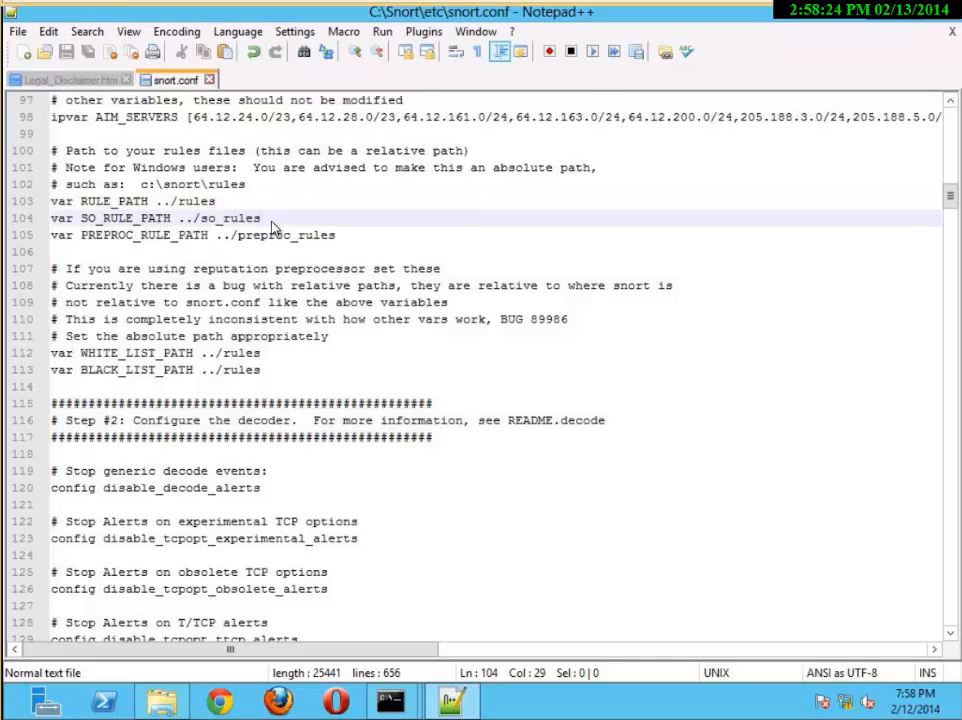
key("BackSpace")
key("BackSpace")
key("BackSpace")
key("BackSpace")
key("BackSpace")
key("BackSpace")
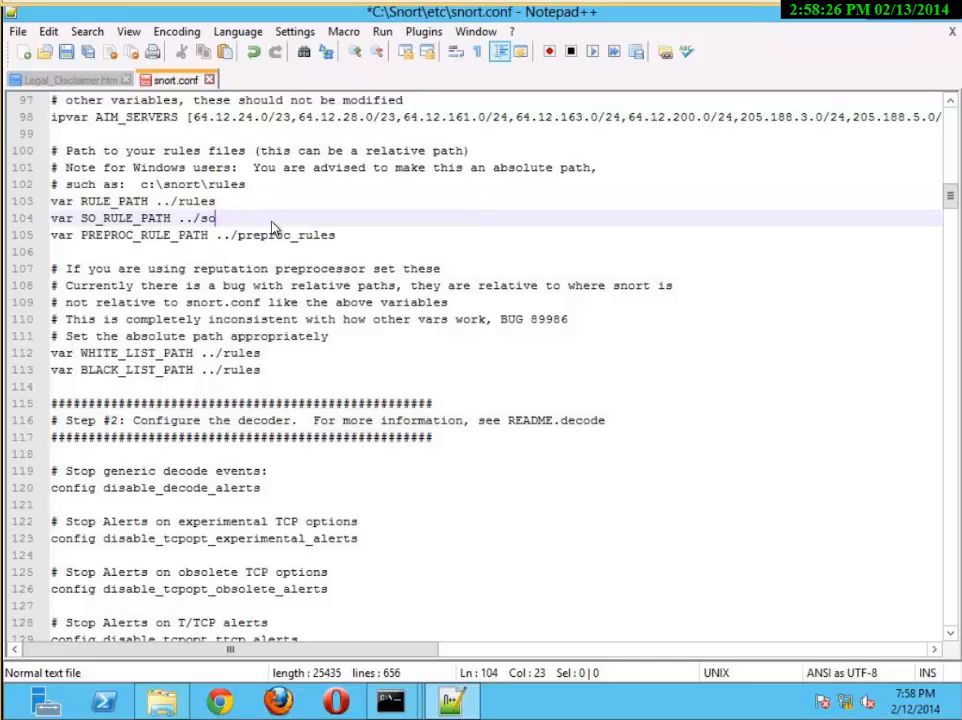
key("BackSpace")
key("BackSpace")
key("BackSpace")
key("BackSpace")
key("BackSpace")
key("BackSpace")
key("BackSpace")
key("BackSpace")
key("BackSpace")
key("BackSpace")
key("BackSpace")
key("BackSpace")
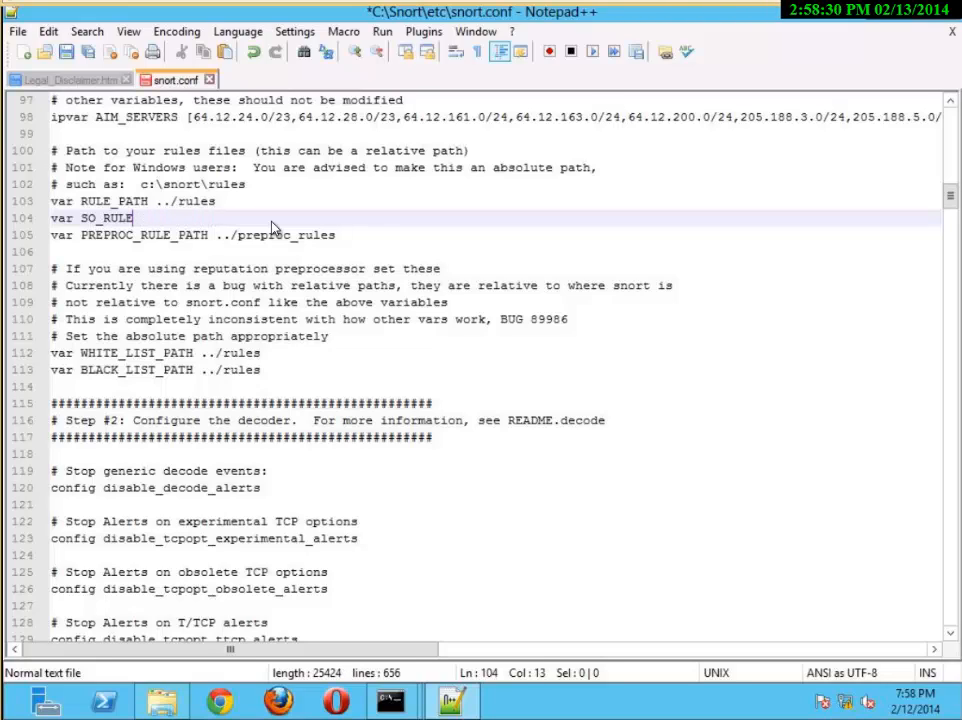
Enter the absolute path C:\Snort\rules after var on line 104
key("BackSpace")
key("BackSpace")
key("BackSpace")
key("BackSpace")
key("BackSpace")
key("BackSpace")
key("BackSpace")
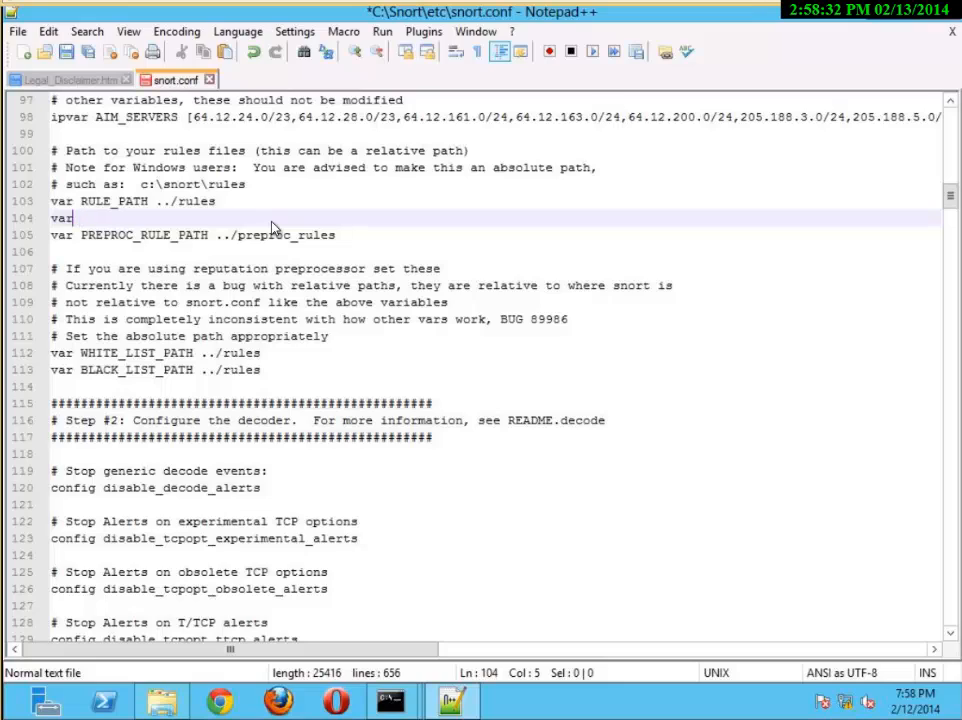
type("C")
type(":/")
type("Sn")
key("BackSpace")
key("BackSpace")
key("BackSpace")
key("BackSpace")
type(":\\Snort")
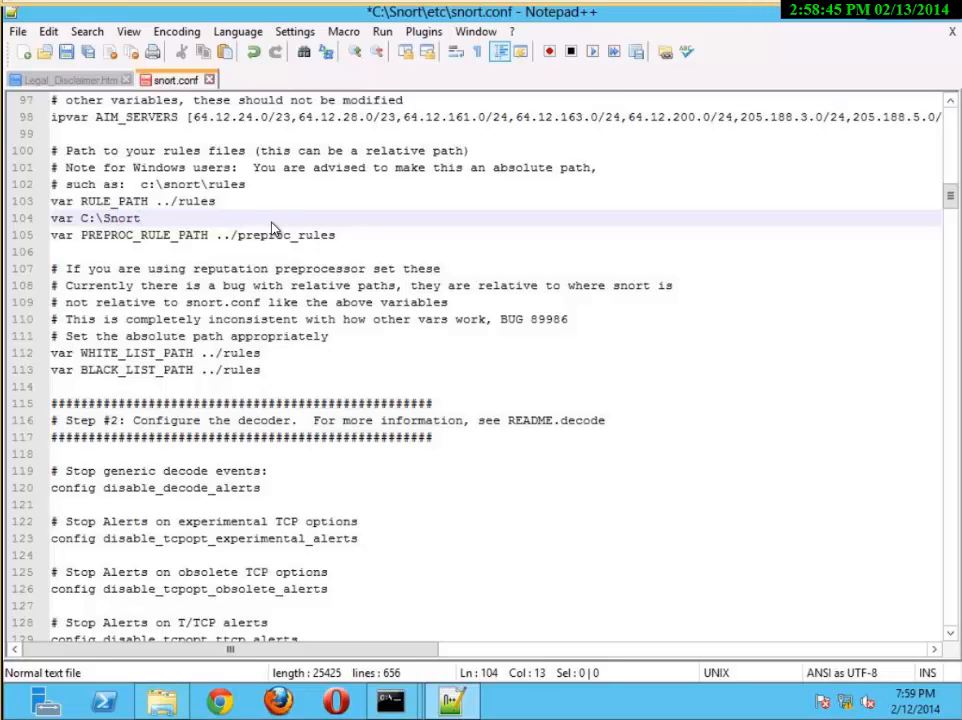
type("\\rules")
Copy C:\Snort\rules from line 104 and paste it over PREPROC_RULE_PATH ../preproc_rules on line 105
left_click(182, 241)
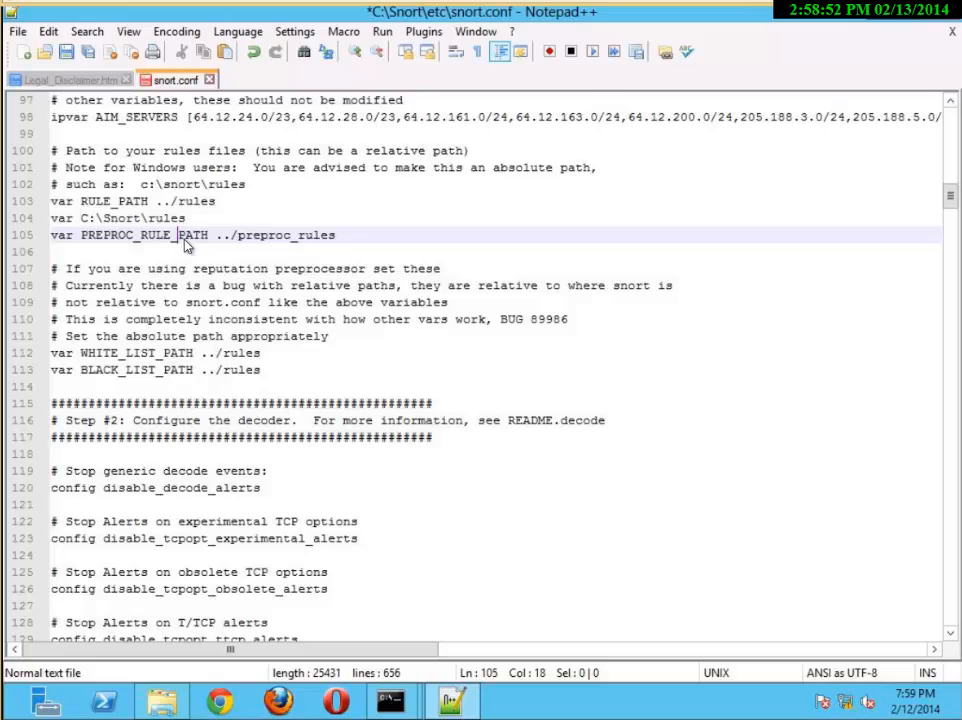
left_click_drag(184, 218, 84, 226)
key("ctrl+c")
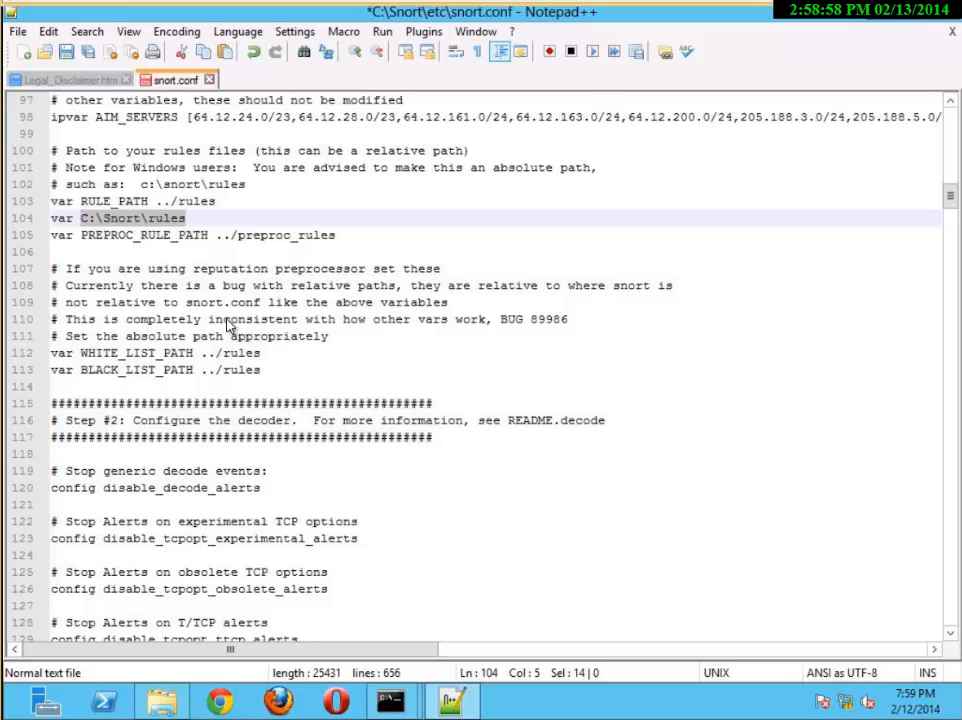
left_click_drag(336, 236, 84, 241)
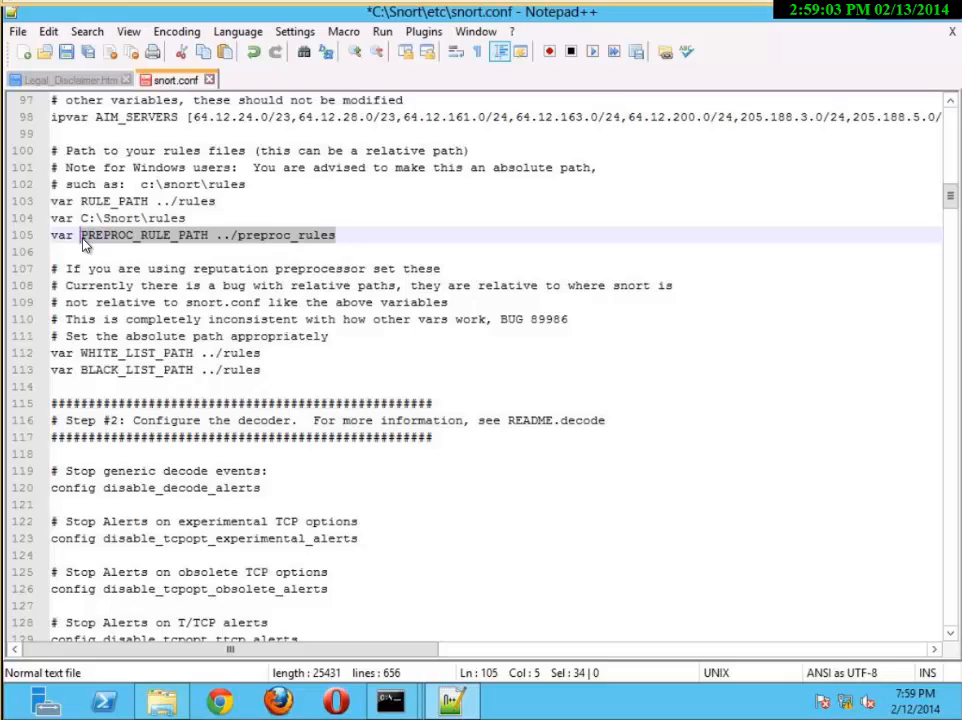
key("ctrl+v")
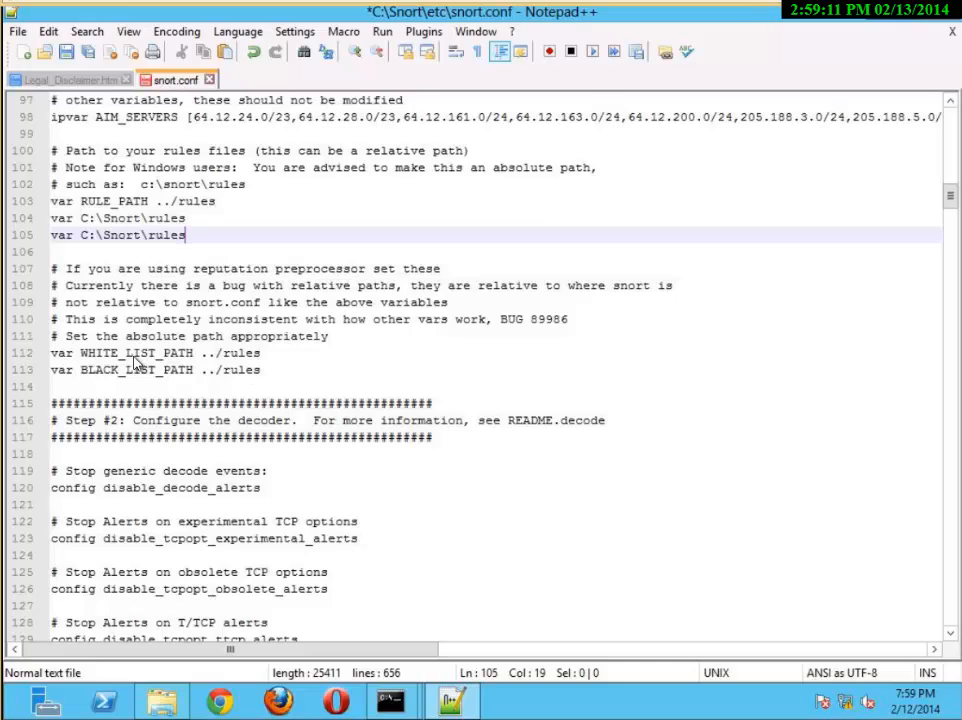
Paste C:\Snort\rules over BLACK_LIST_PATH ../rules on line 113 and WHITE_LIST_PATH ../rules on line 112
left_click(245, 370)
left_click(85, 372)
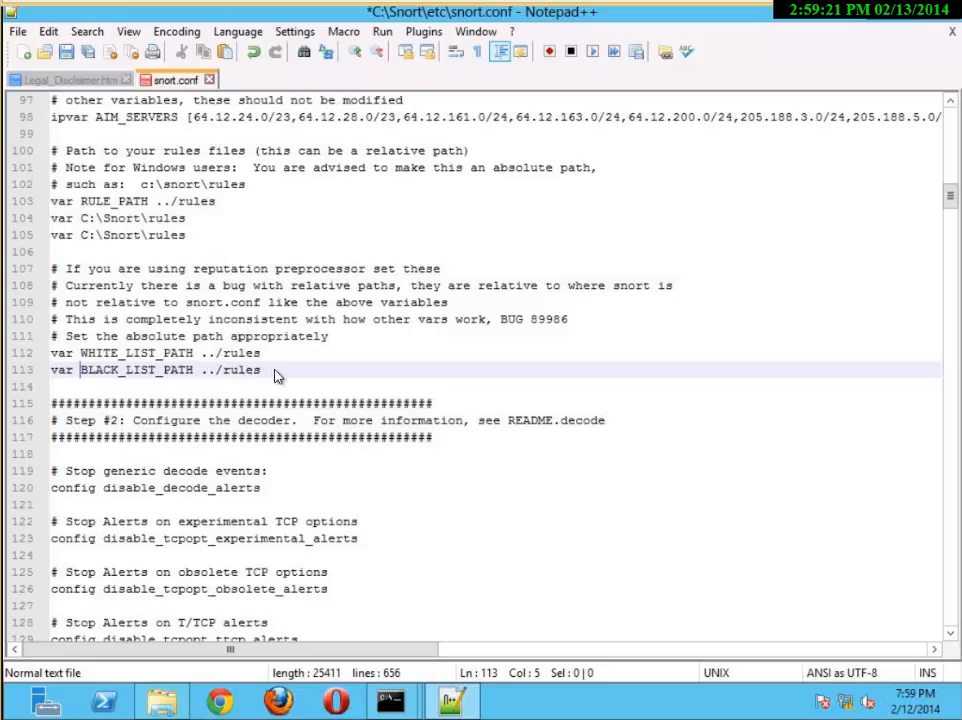
left_click_drag(270, 372, 83, 373)
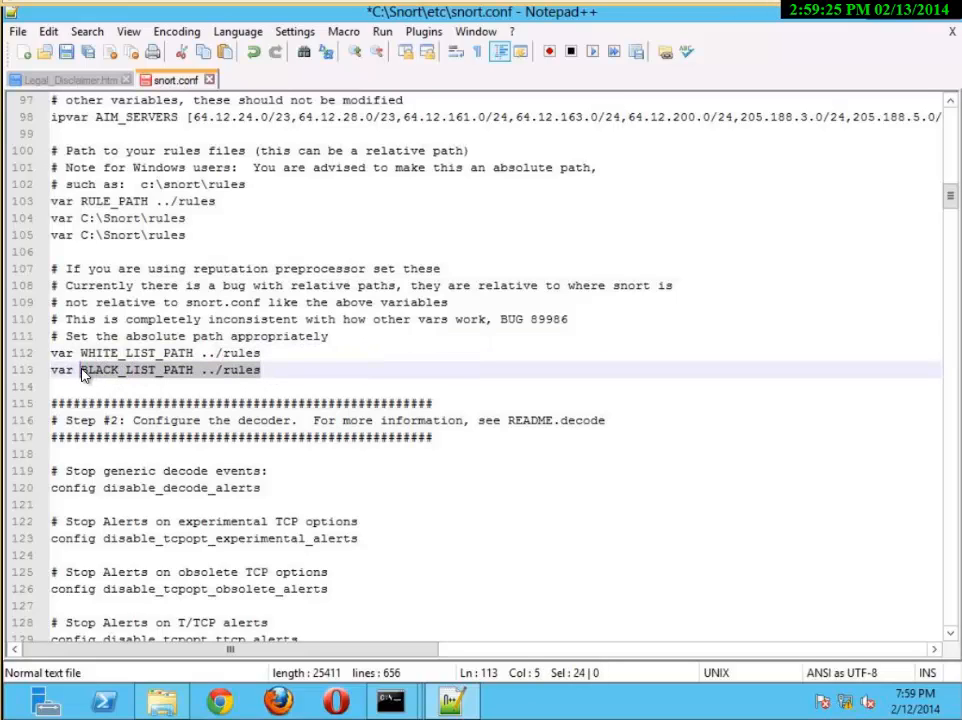
key("ctrl+v")
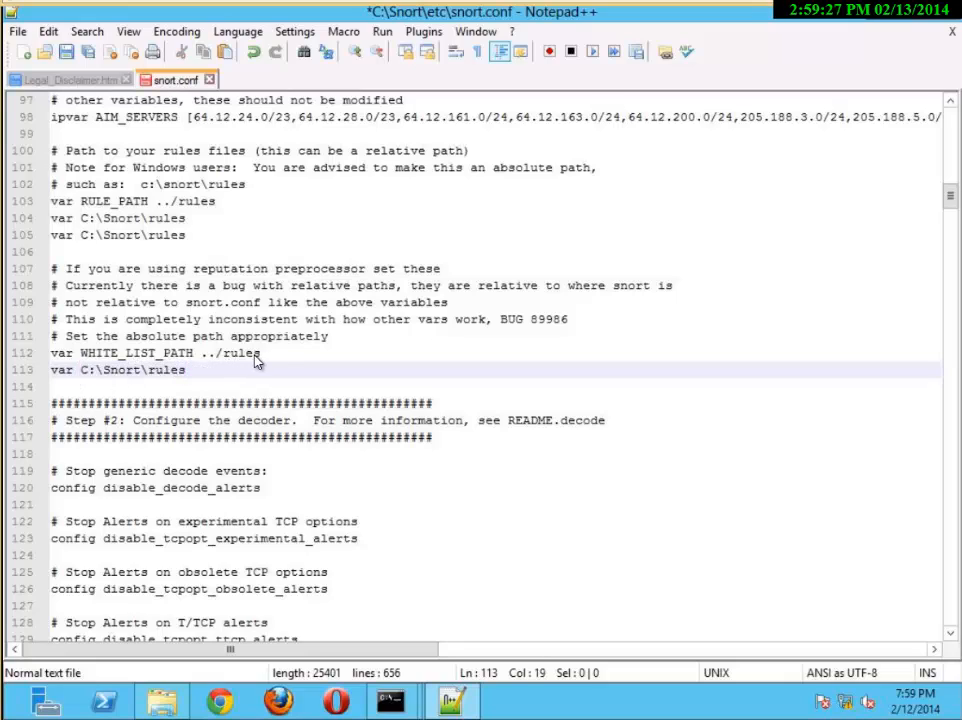
left_click_drag(256, 356, 126, 358)
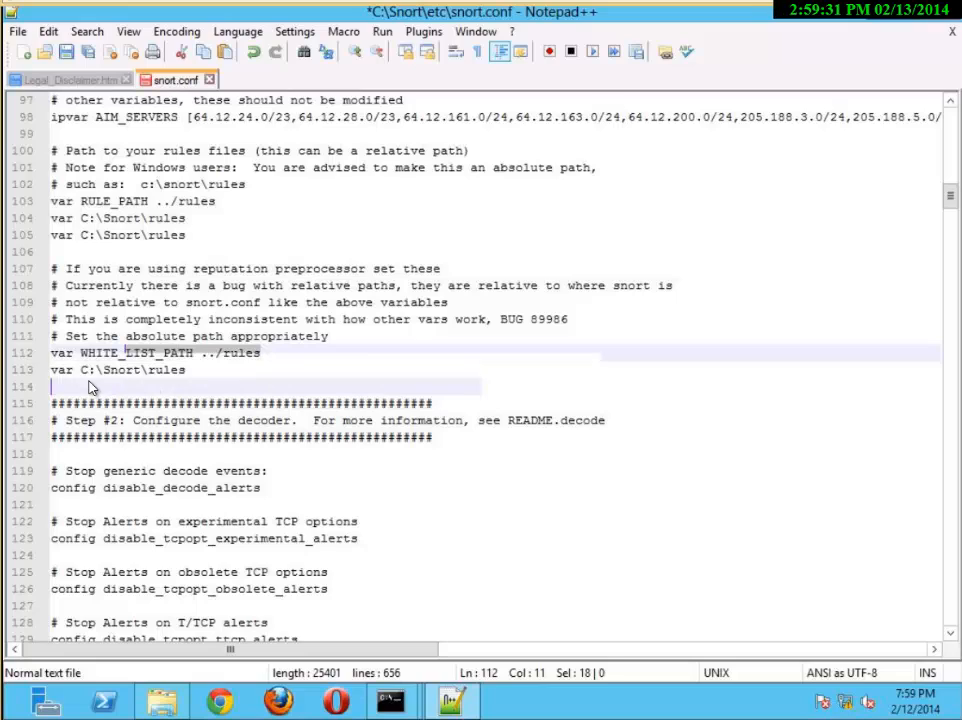
left_click(89, 388)
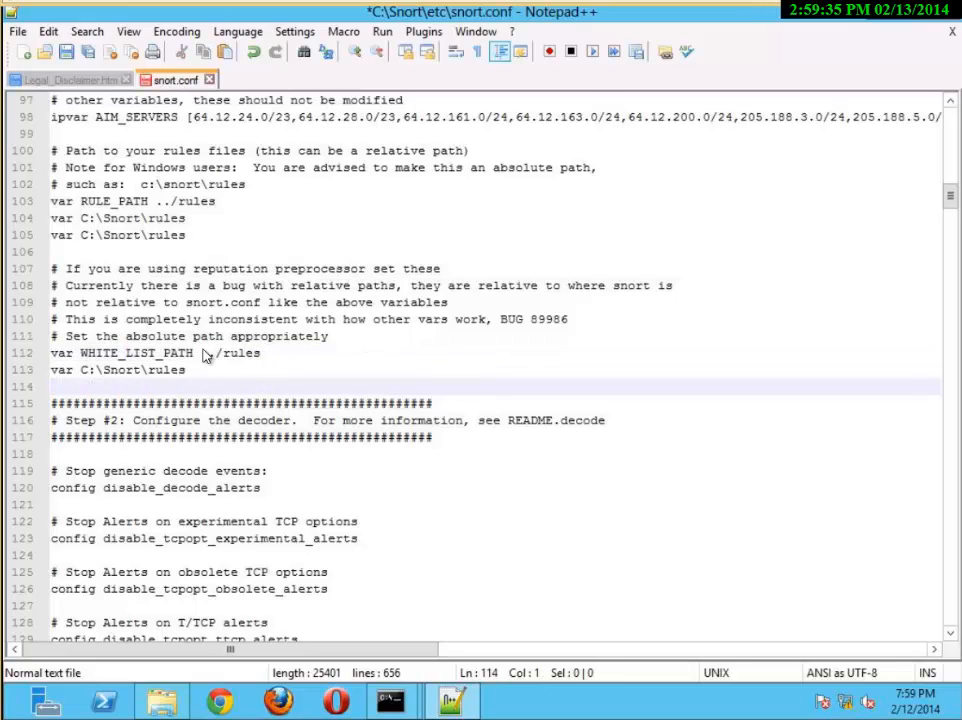
left_click_drag(260, 355, 86, 362)
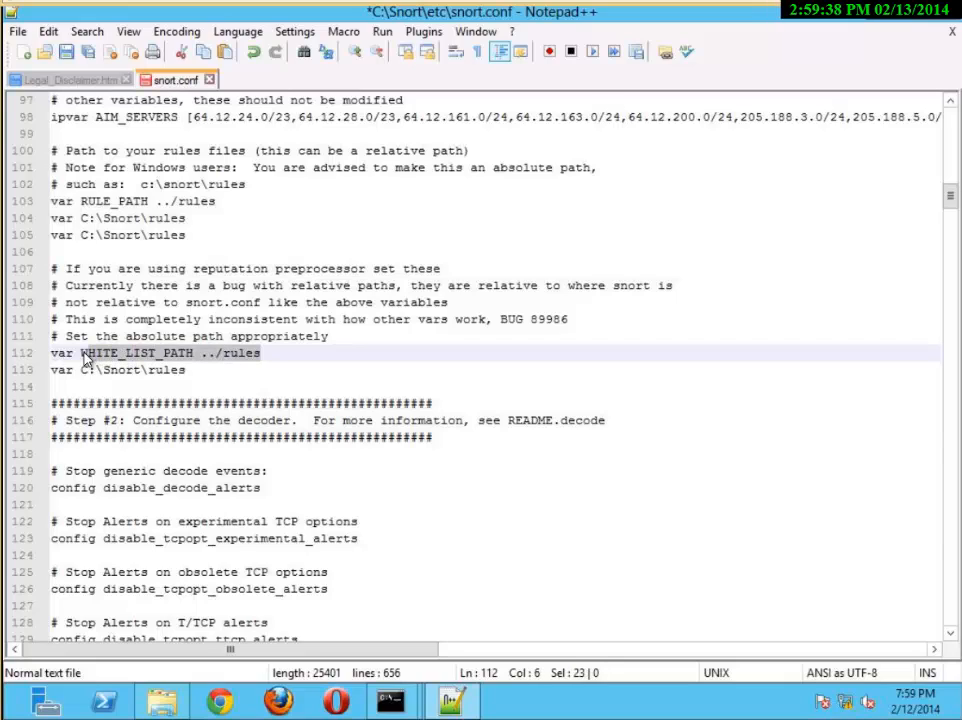
key("ctrl+v")
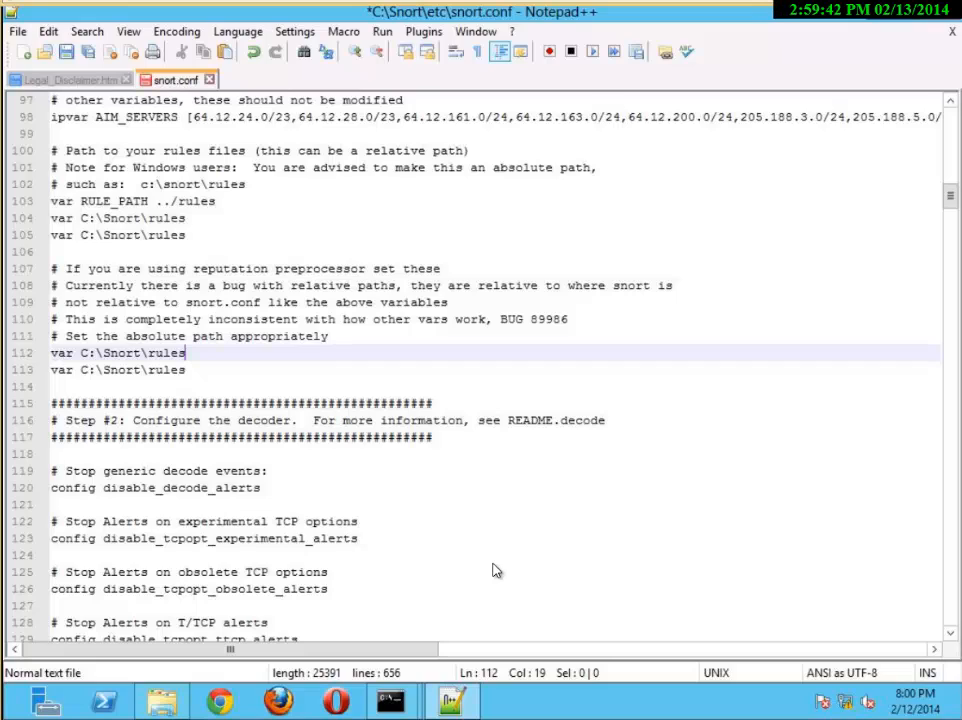
Save snort.conf and open the C:\Snort\snortrules\rules folder in File Explorer
left_click(65, 53)
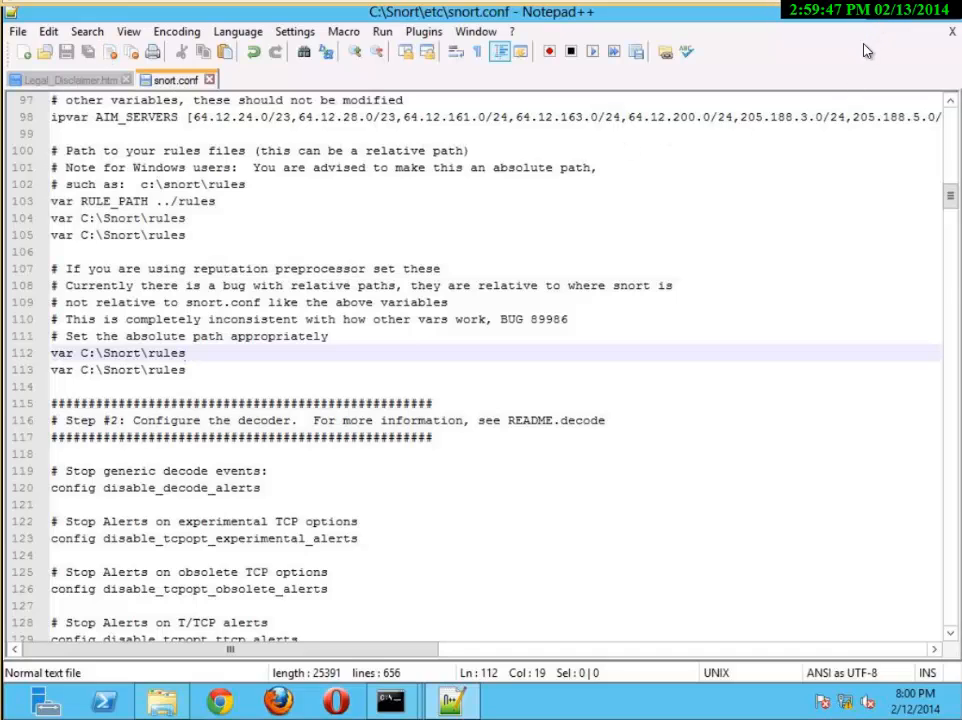
left_click(872, 10)
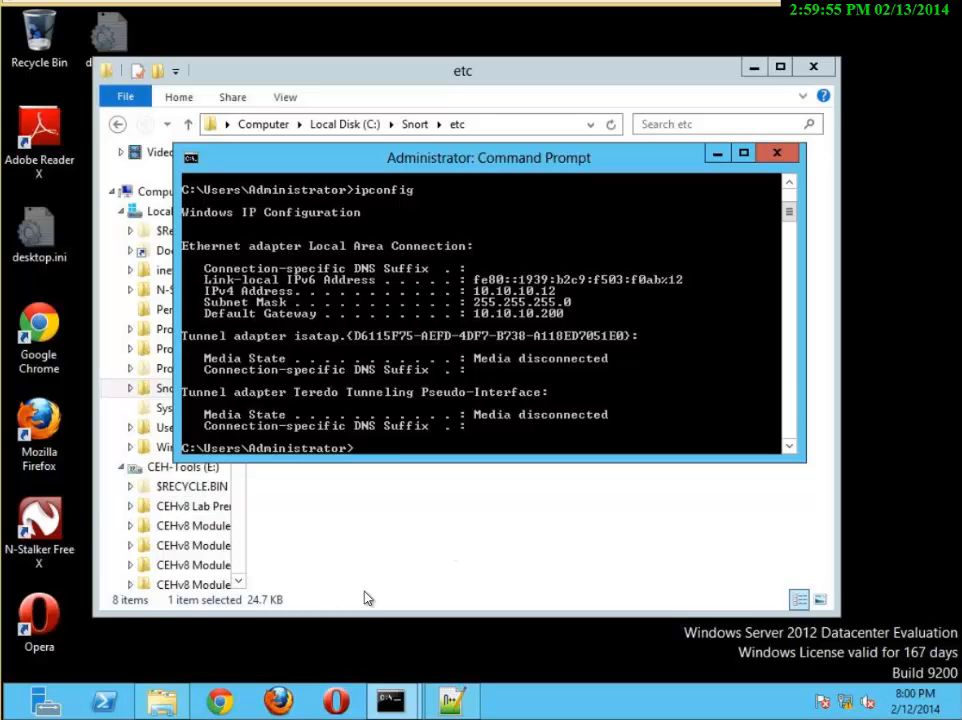
left_click(159, 391)
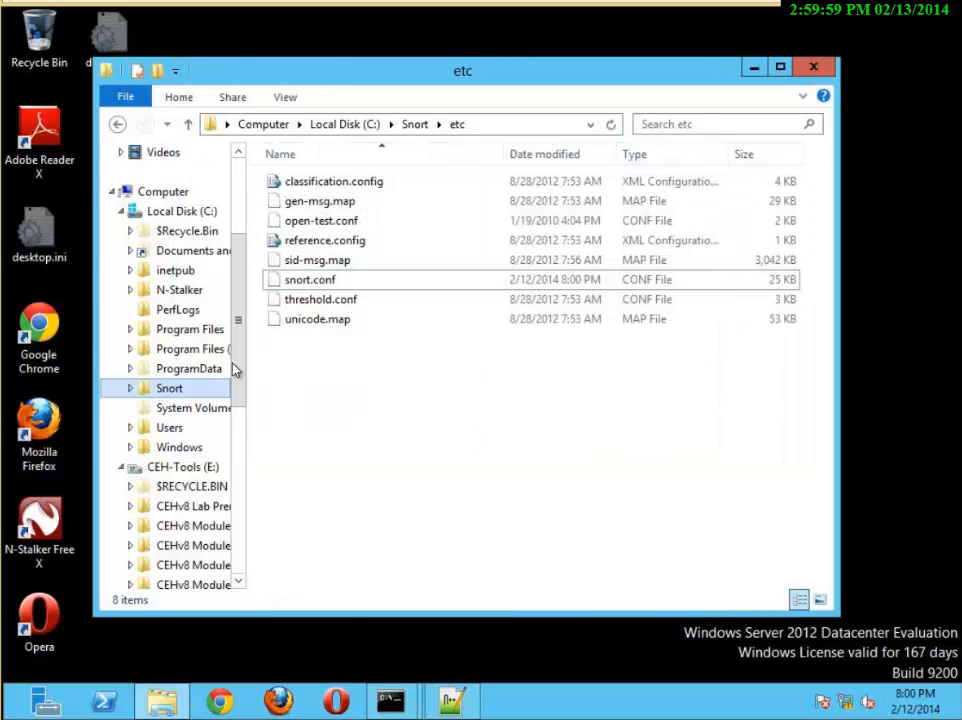
left_click(416, 124)
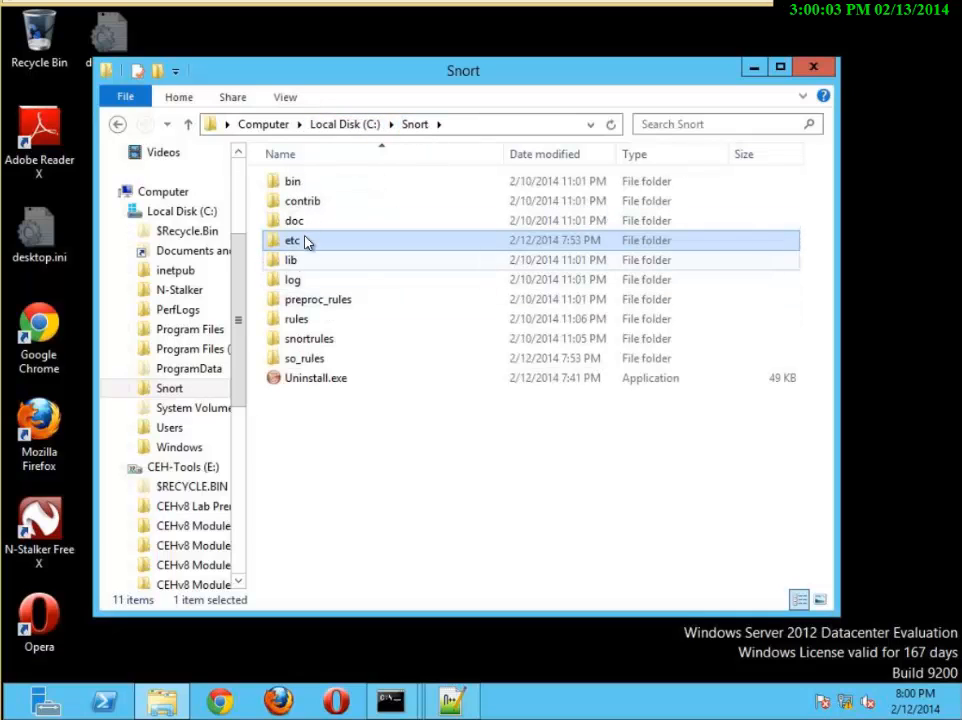
double_click(313, 342)
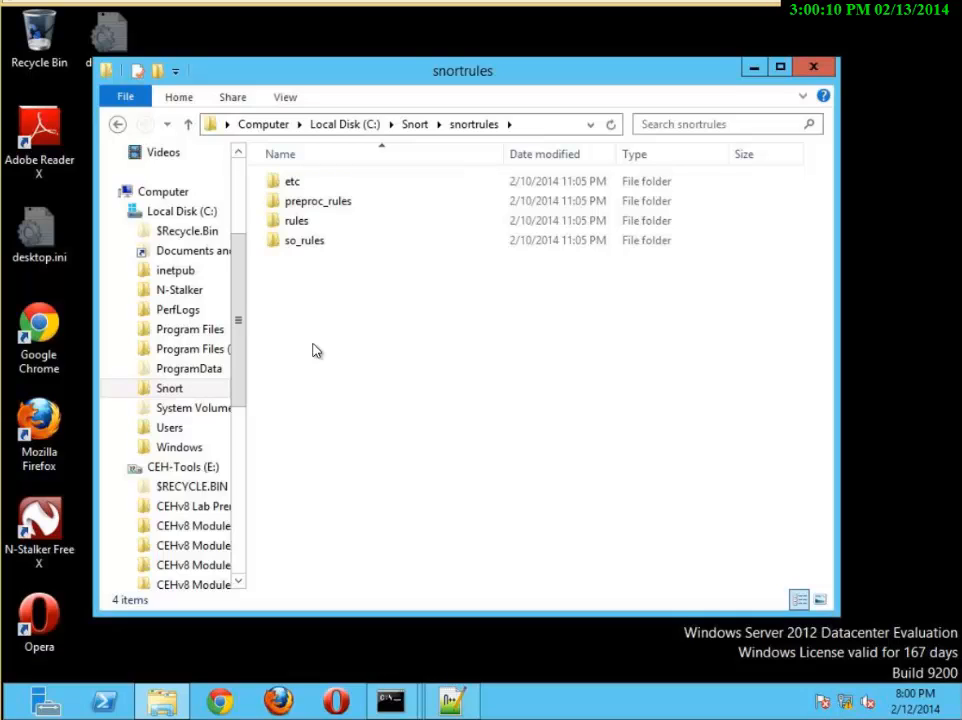
right_click(326, 272)
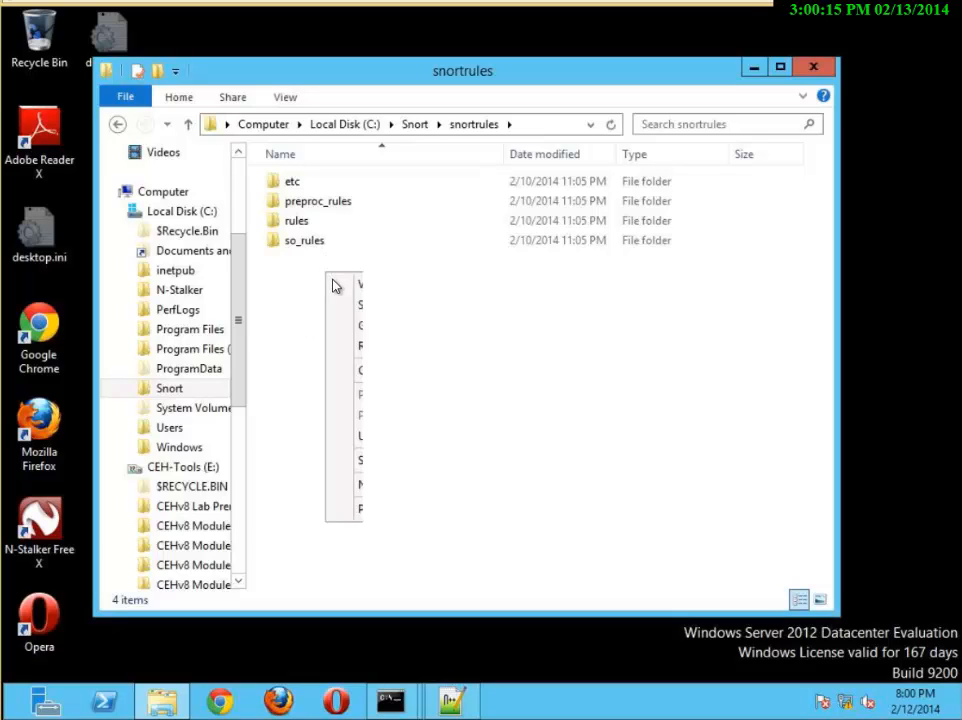
mouse_move(418, 495)
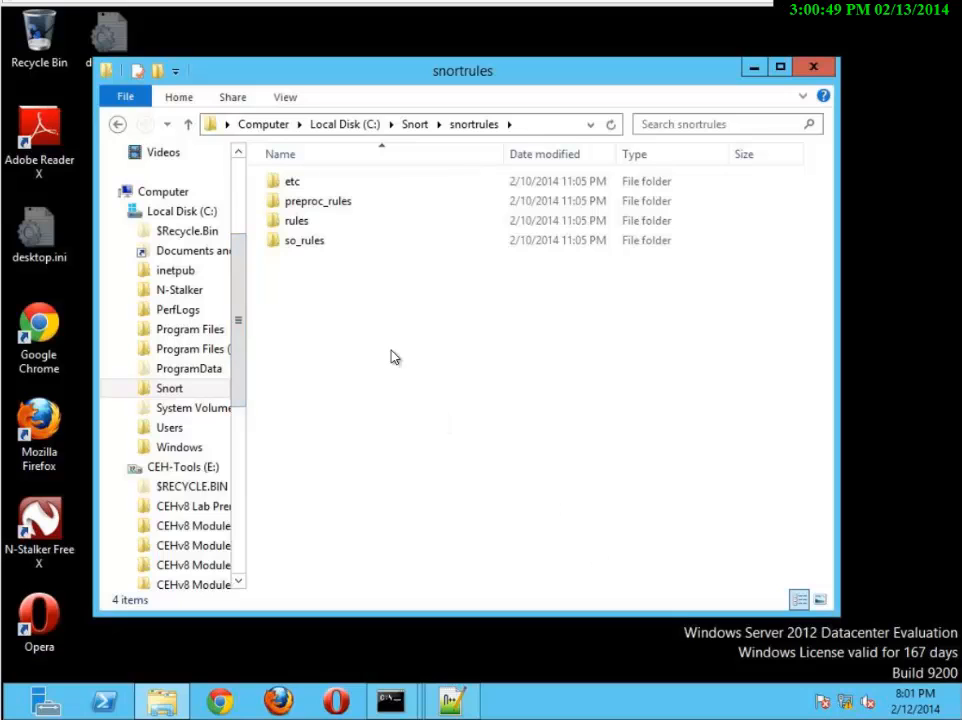
double_click(307, 223)
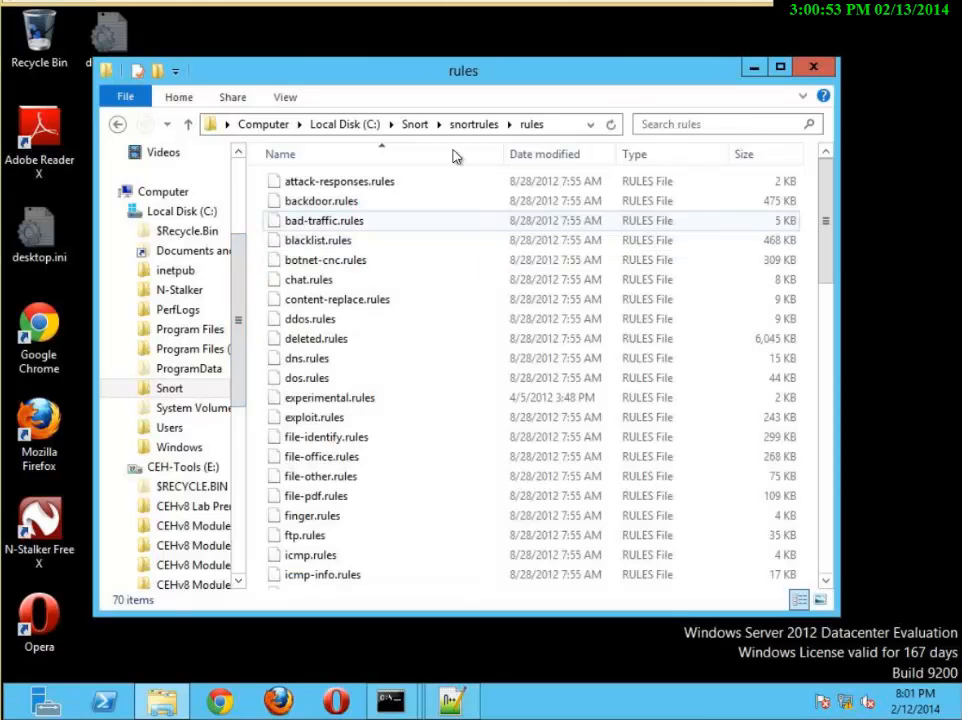
Create a new text document in the snortrules\rules folder and name it whit_list
right_click(430, 422)
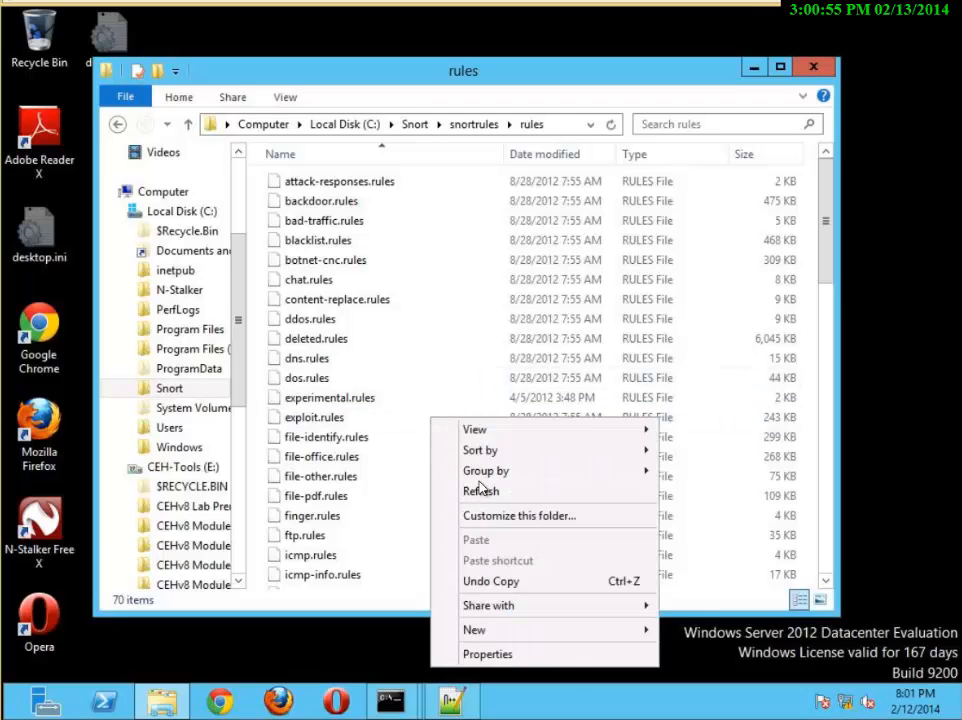
mouse_move(520, 630)
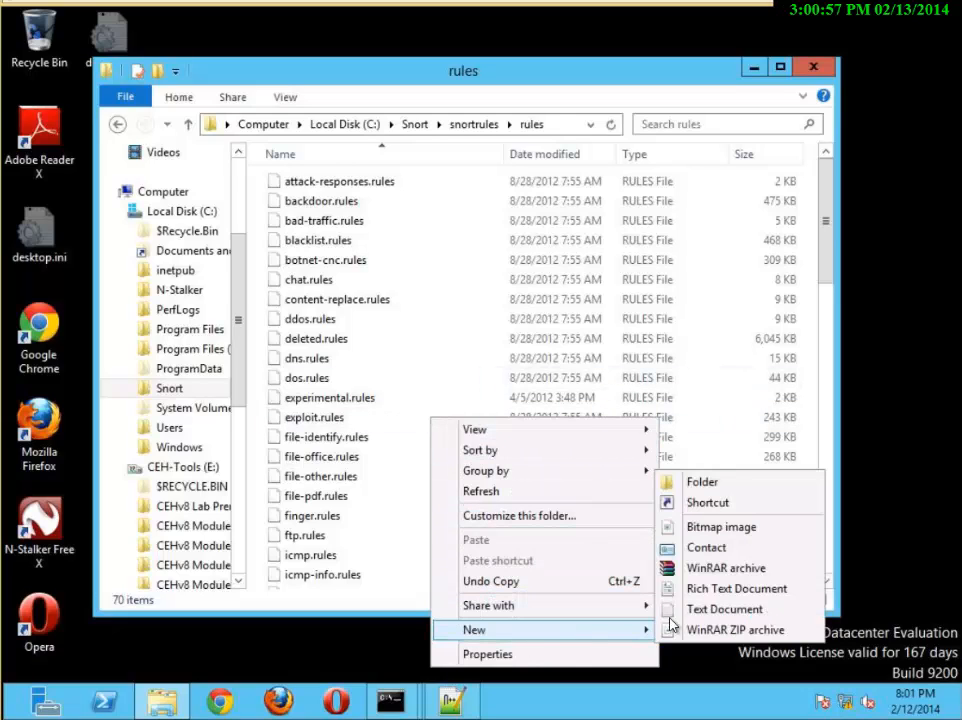
left_click(724, 610)
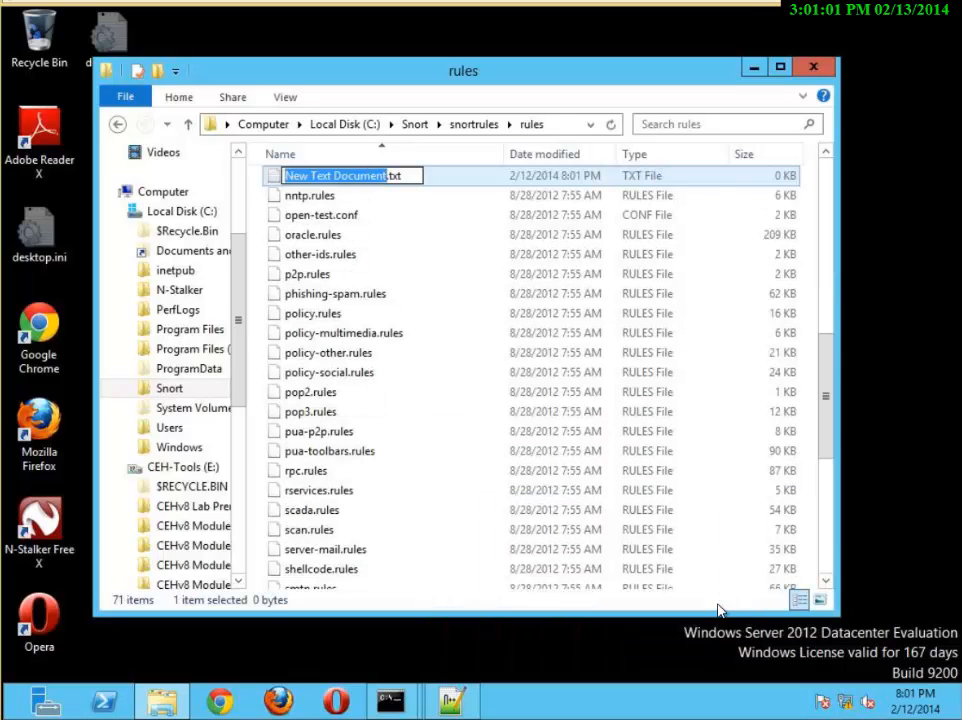
type("whitye")
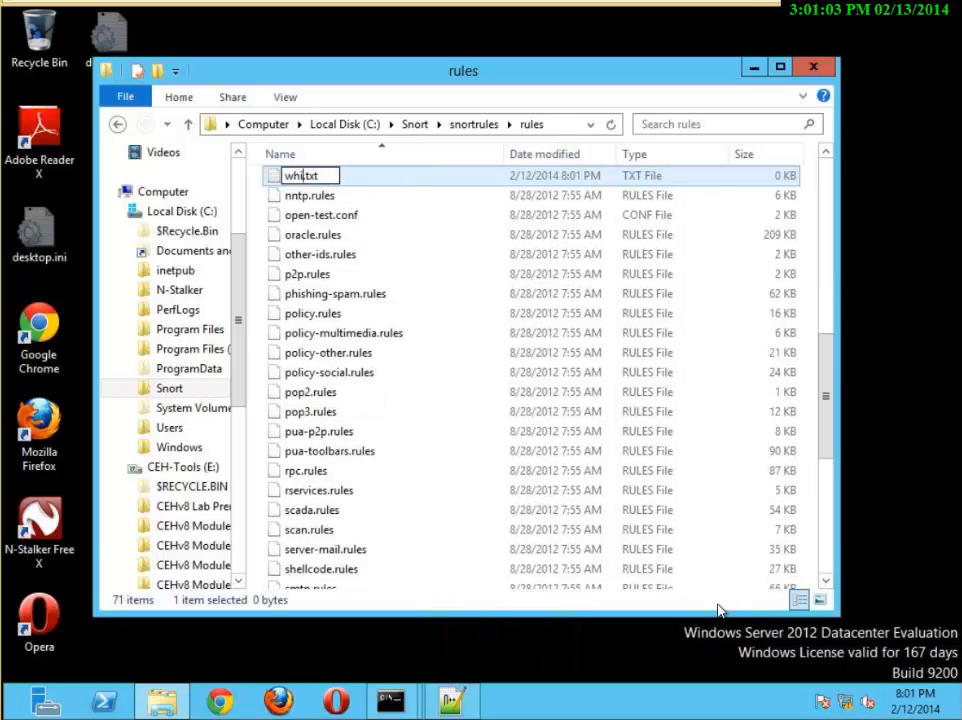
key("BackSpace")
key("BackSpace")
type("e")
key("BackSpace")
type("_list")
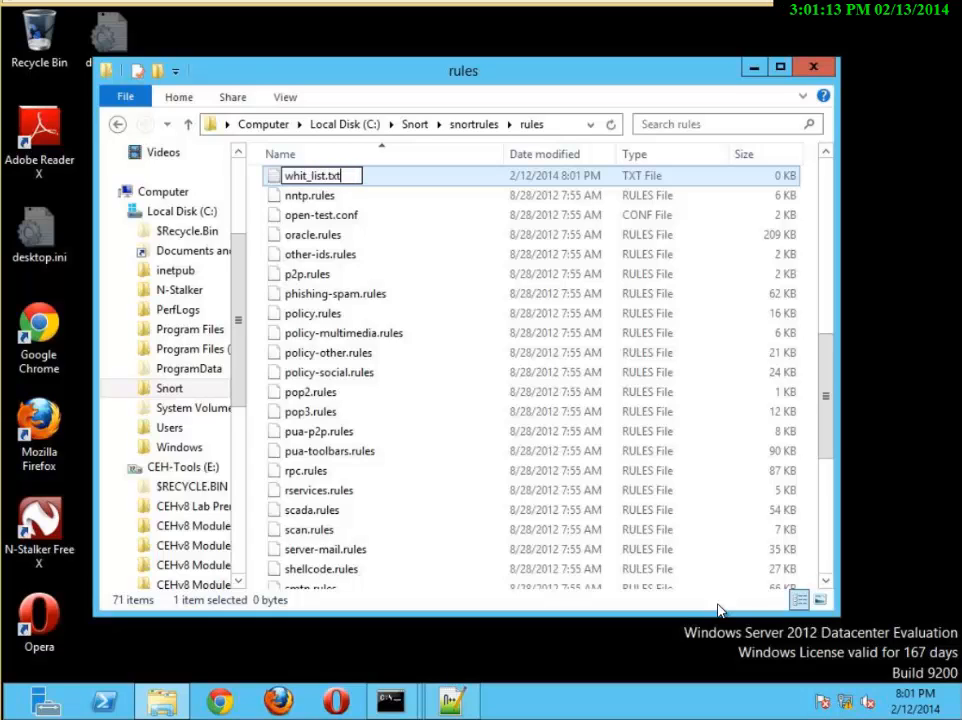
Change the extension of the new whit_list file from .txt to .rules and accept the extension change
key("BackSpace")
key("BackSpace")
key("BackSpace")
type("rules")
key("Return")
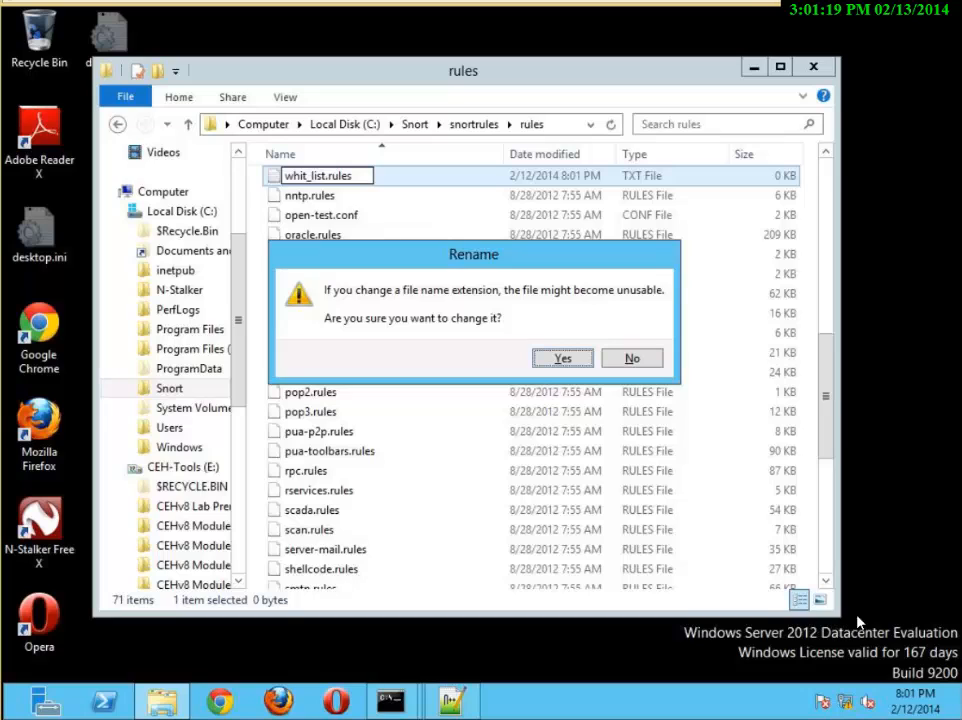
left_click(570, 365)
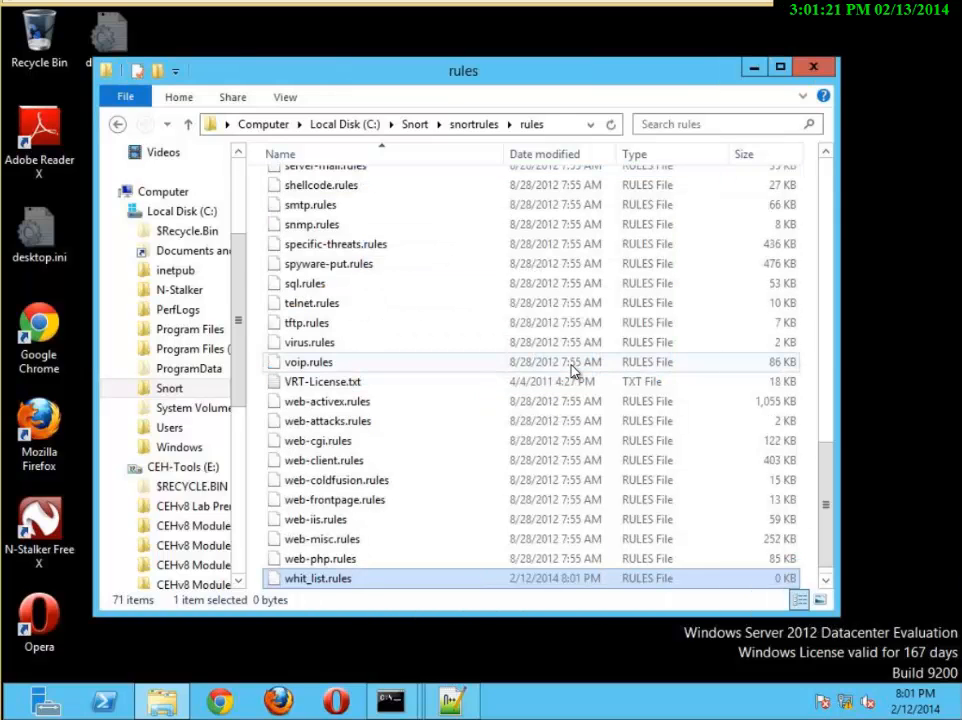
Create another text document named black_.txt in the same rules folder and decline turning on Sticky Keys
right_click(450, 486)
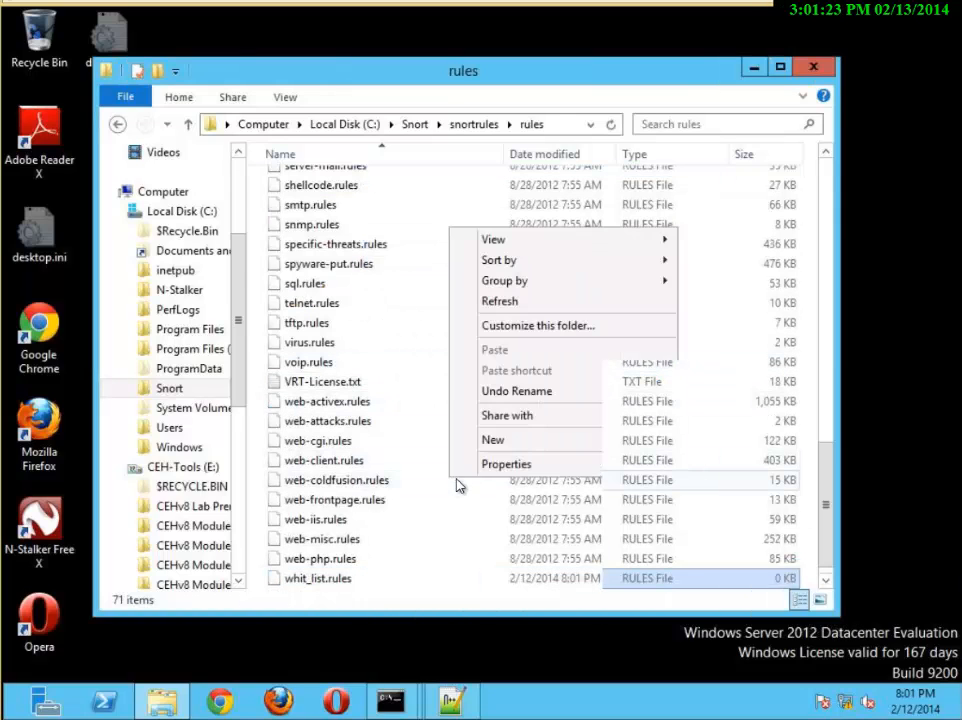
mouse_move(502, 449)
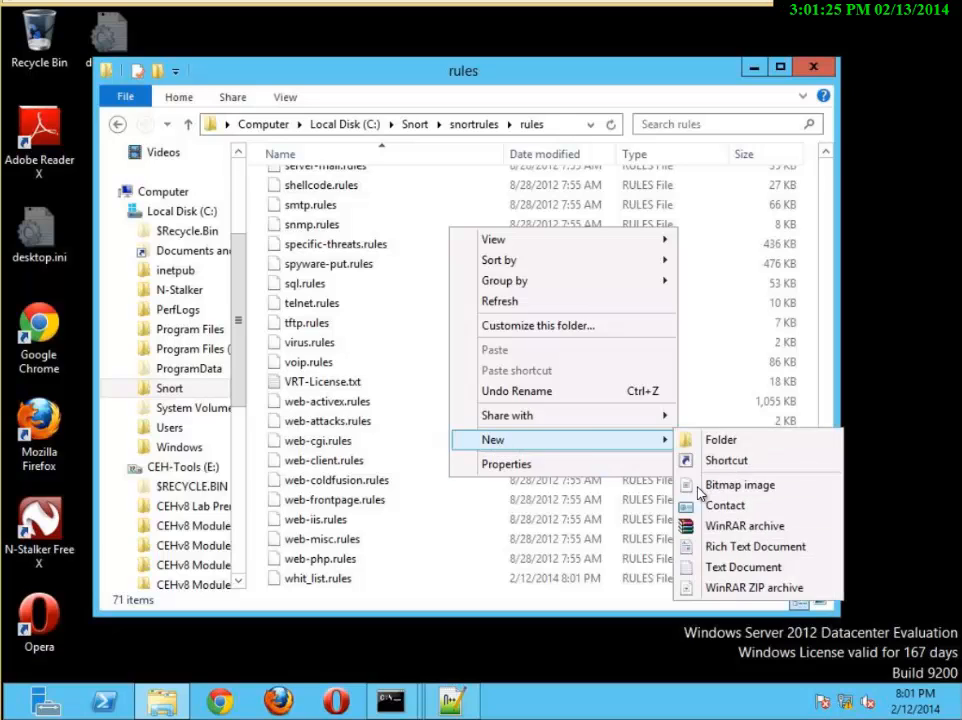
left_click(731, 568)
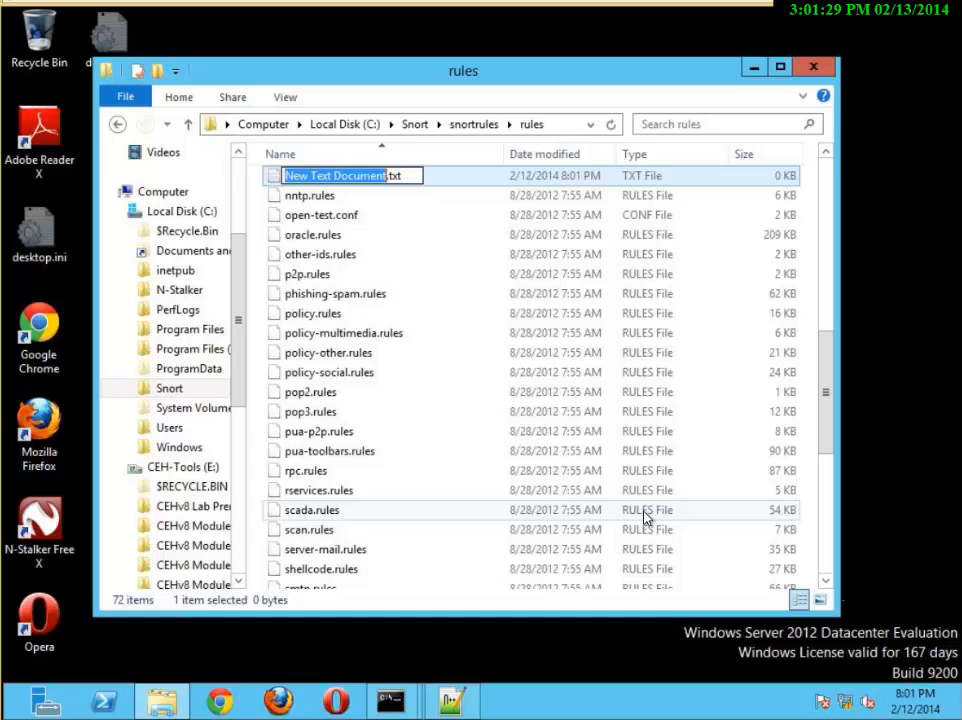
type("black")
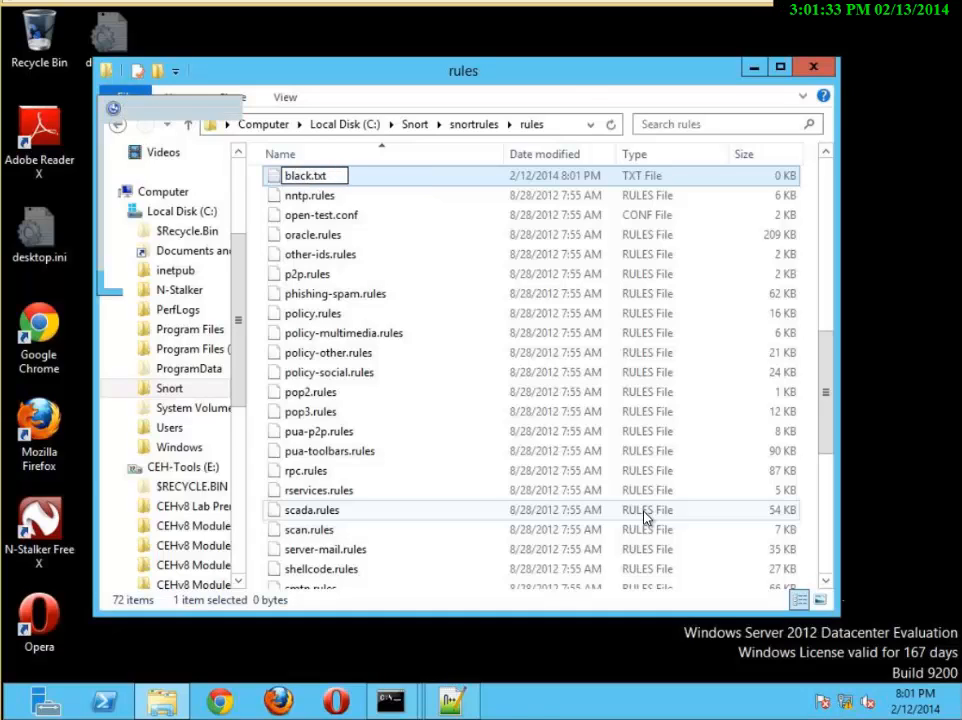
key("shift")
key("shift")
key("shift")
key("shift")
key("shift")
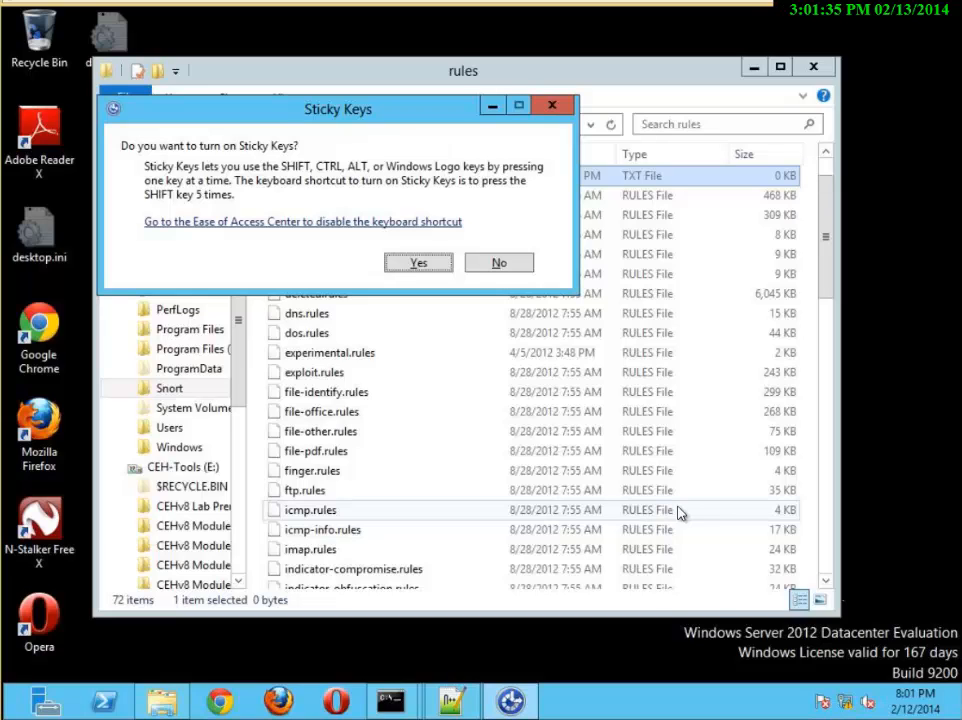
left_click(498, 262)
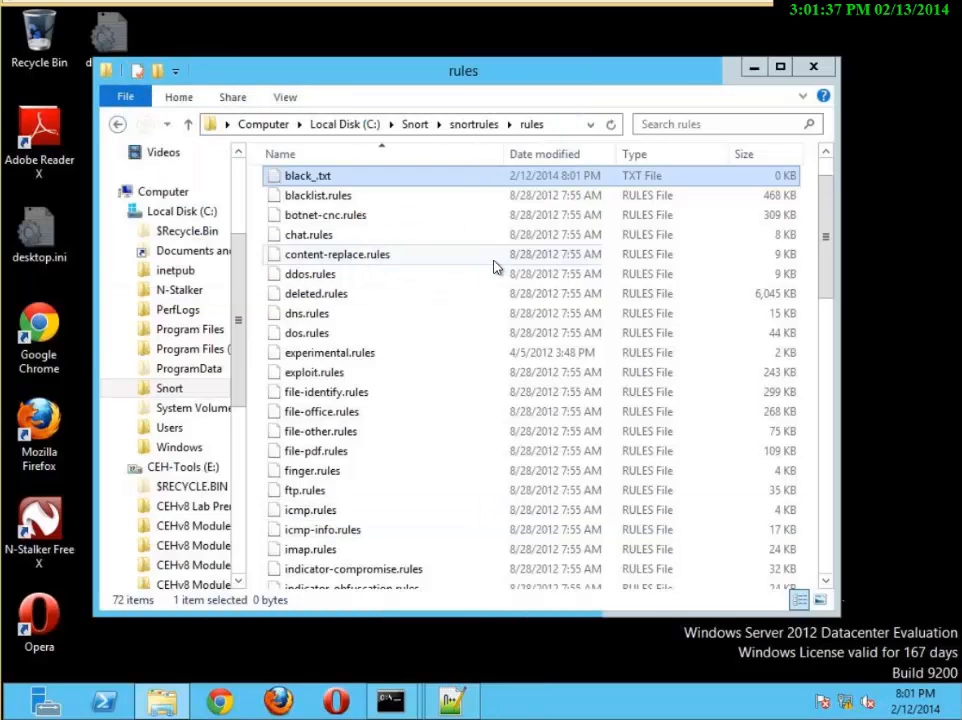
Start renaming black_.txt and extend its base name to black_list
right_click(325, 180)
left_click(313, 200)
left_click(313, 200)
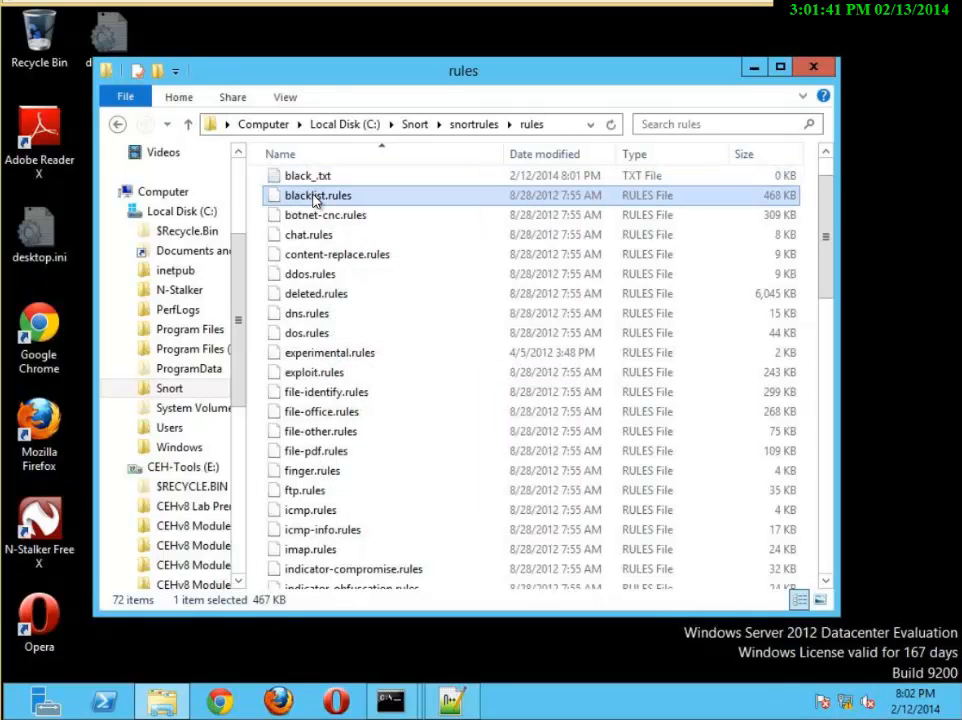
left_click(315, 180)
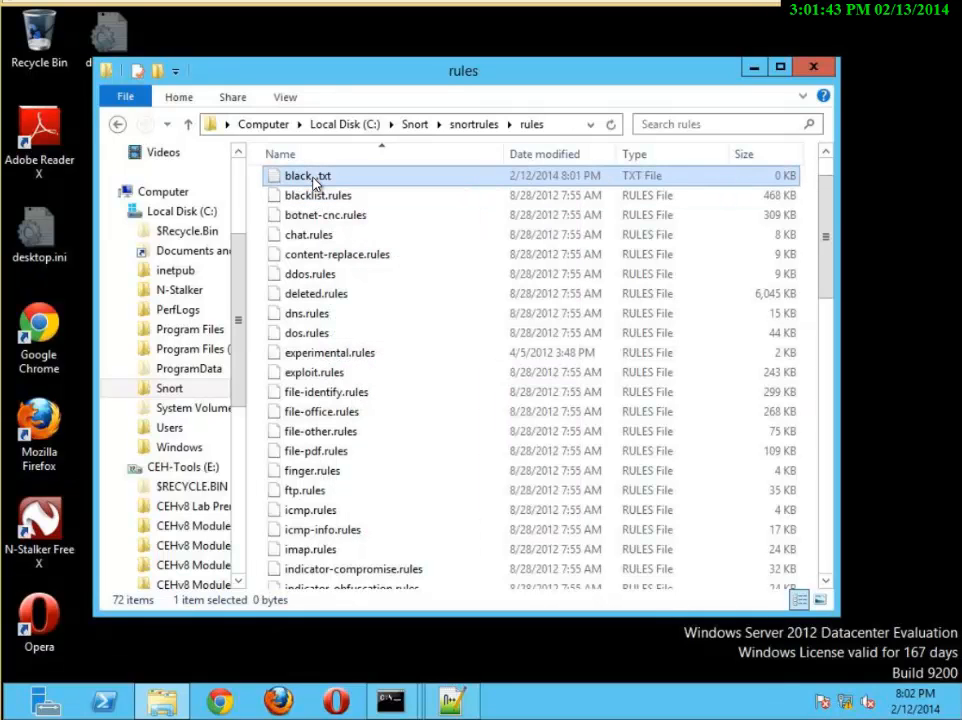
right_click(315, 180)
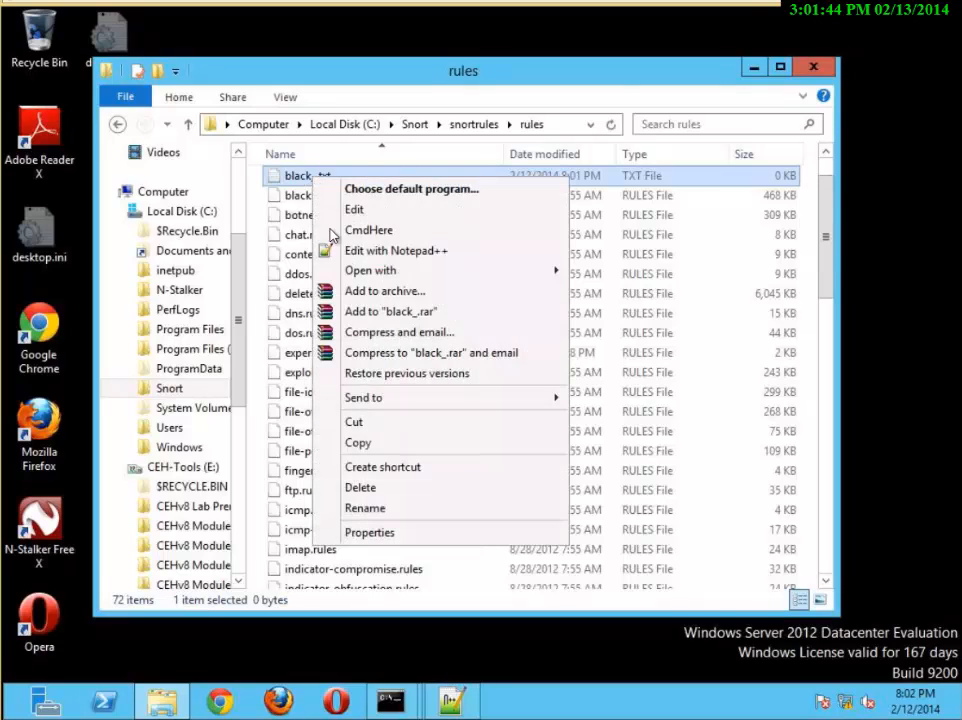
left_click(366, 508)
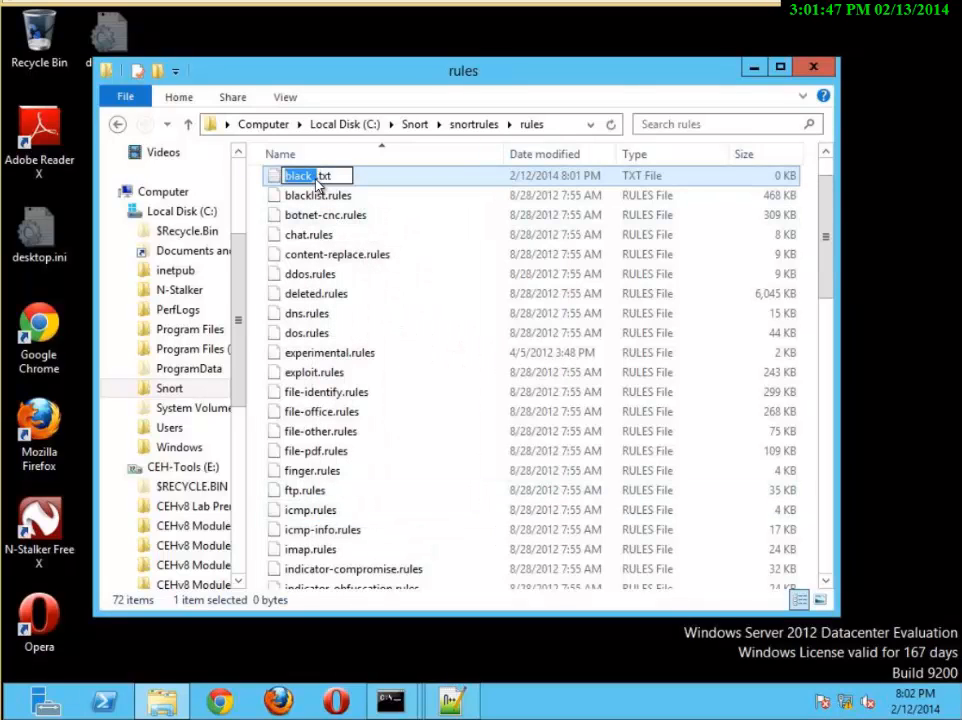
left_click(320, 182)
type("lu")
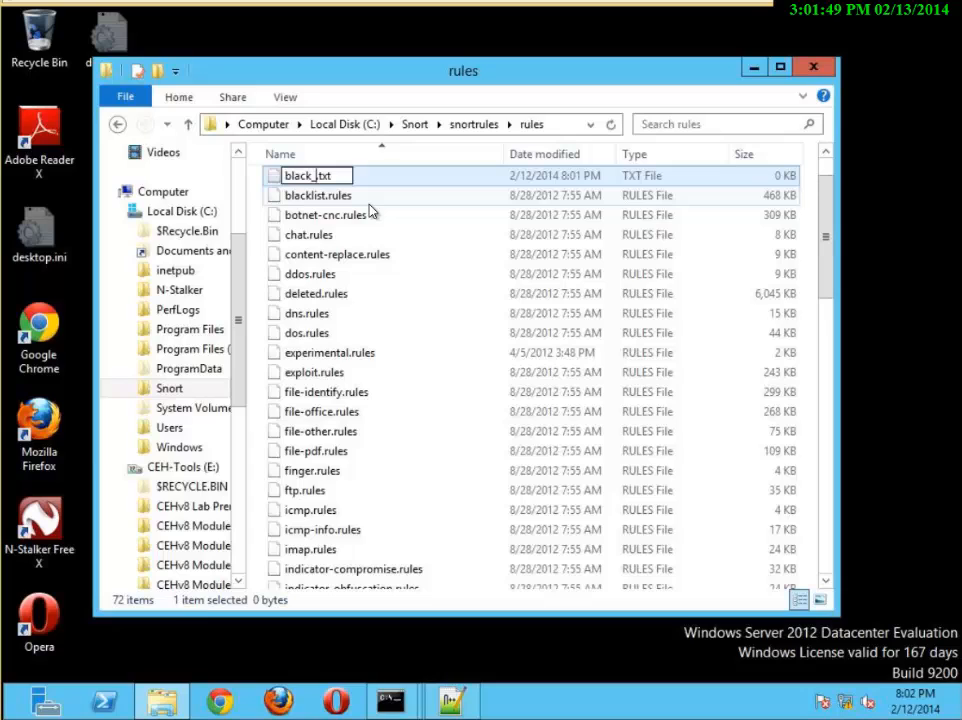
type("st")
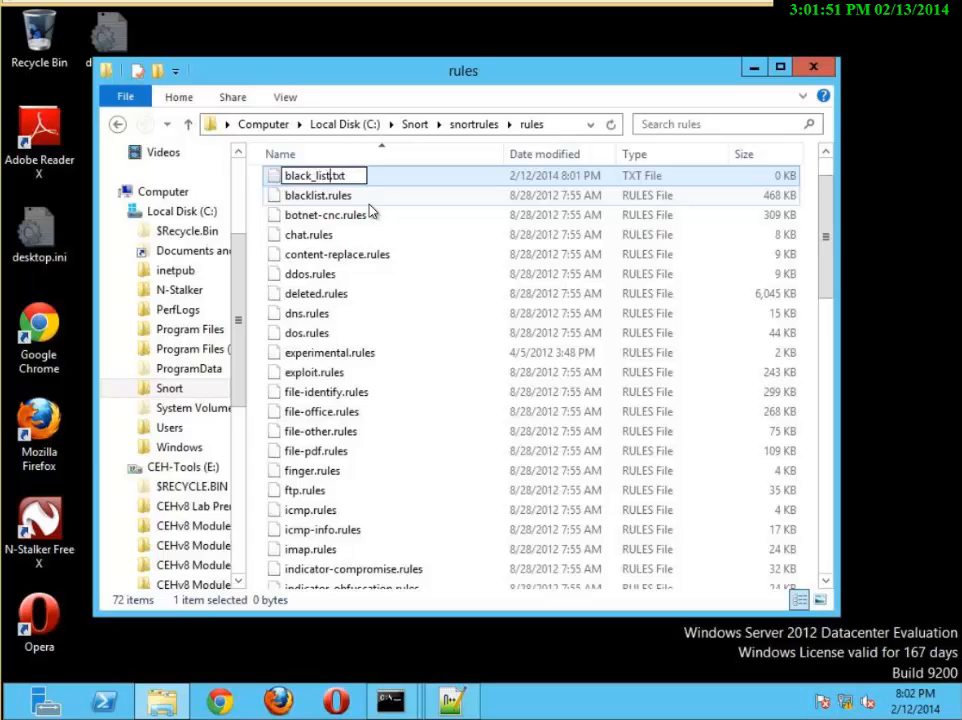
Replace the txt extension of black_list with rules and accept the extension change
key("Delete")
key("Delete")
key("Delete")
type("rules")
key("Return")
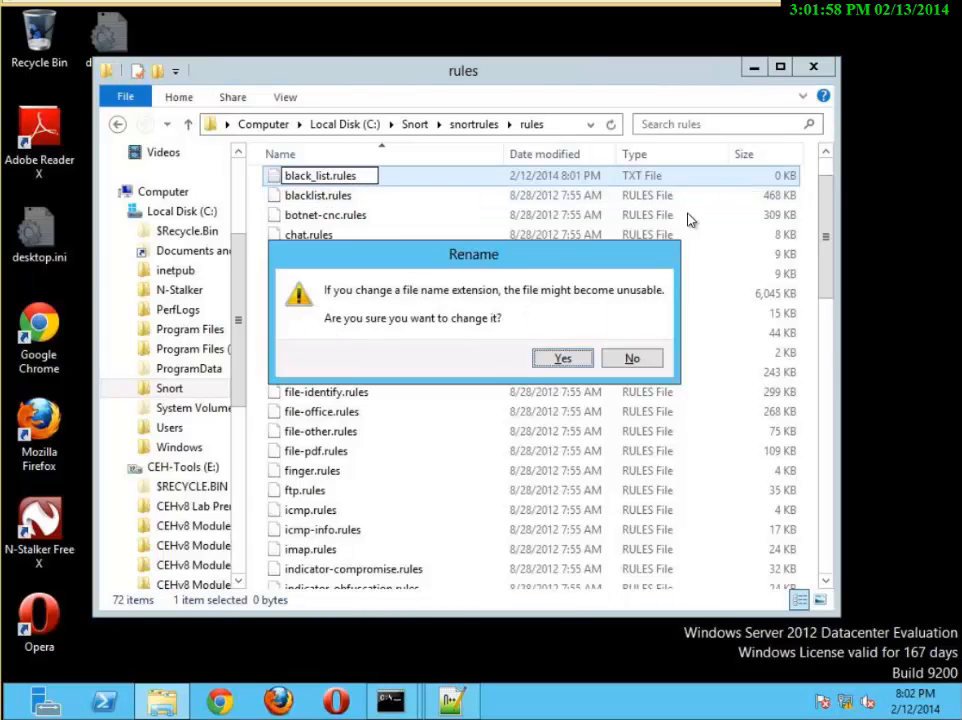
left_click(565, 359)
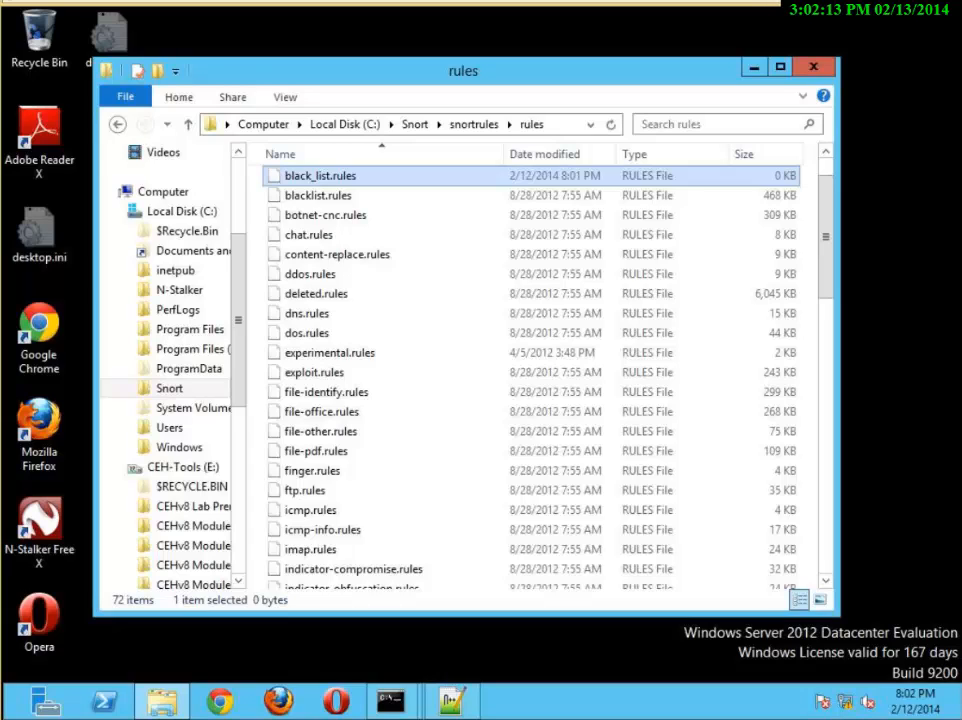
Switch to snort.conf in Notepad++ and bookmark line 242 in the Step #4 dynamic loaded libraries section
left_click(453, 703)
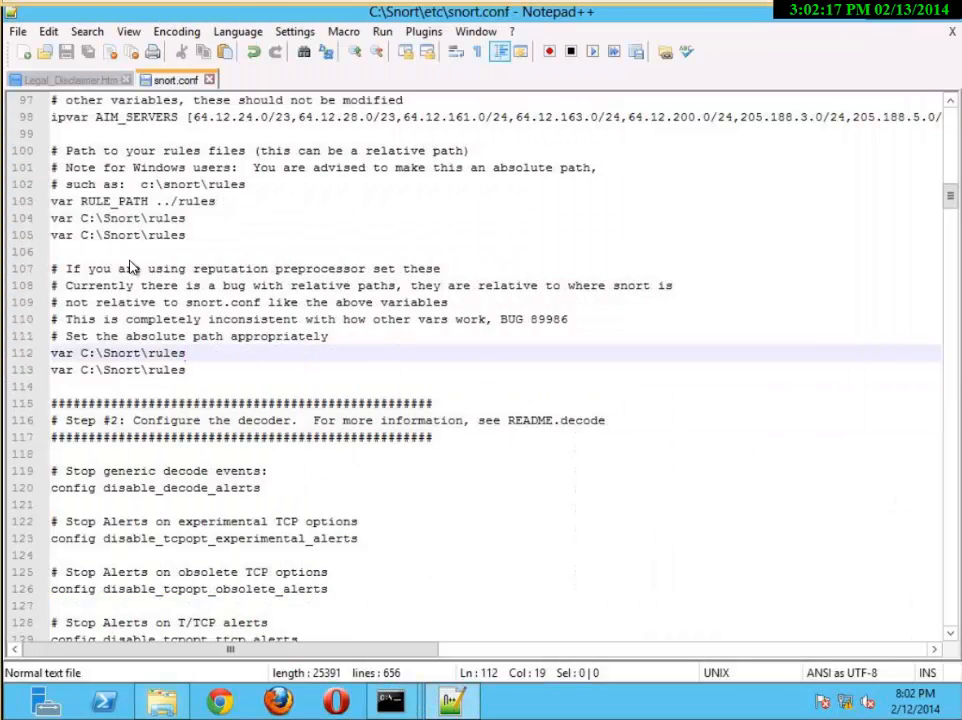
scroll(140, 270, "up", 4)
scroll(140, 270, "up", 11)
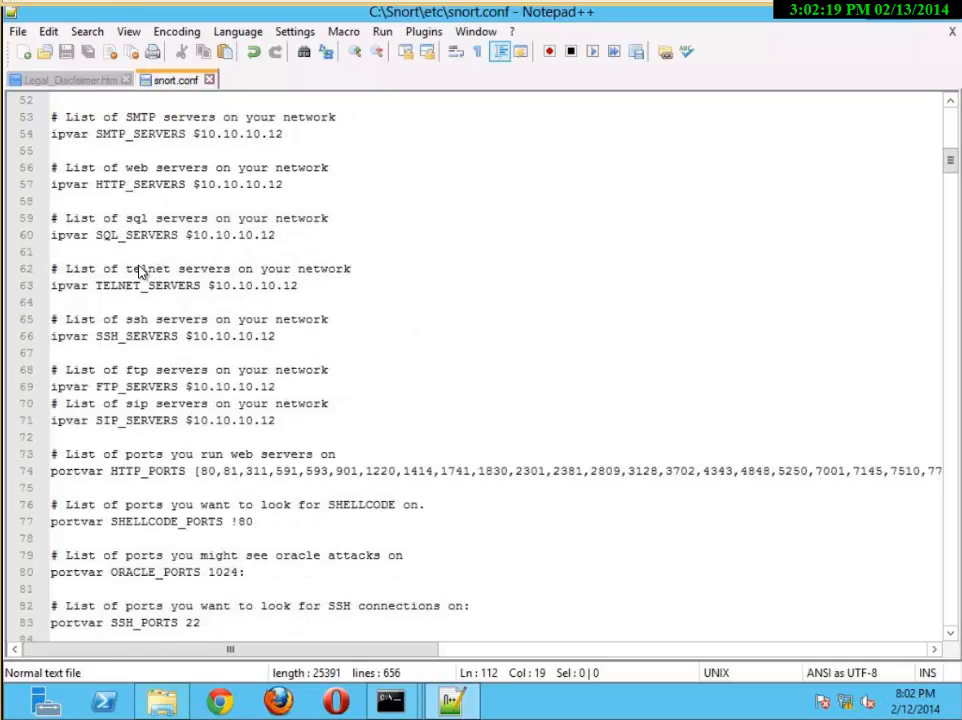
scroll(140, 270, "up", 2)
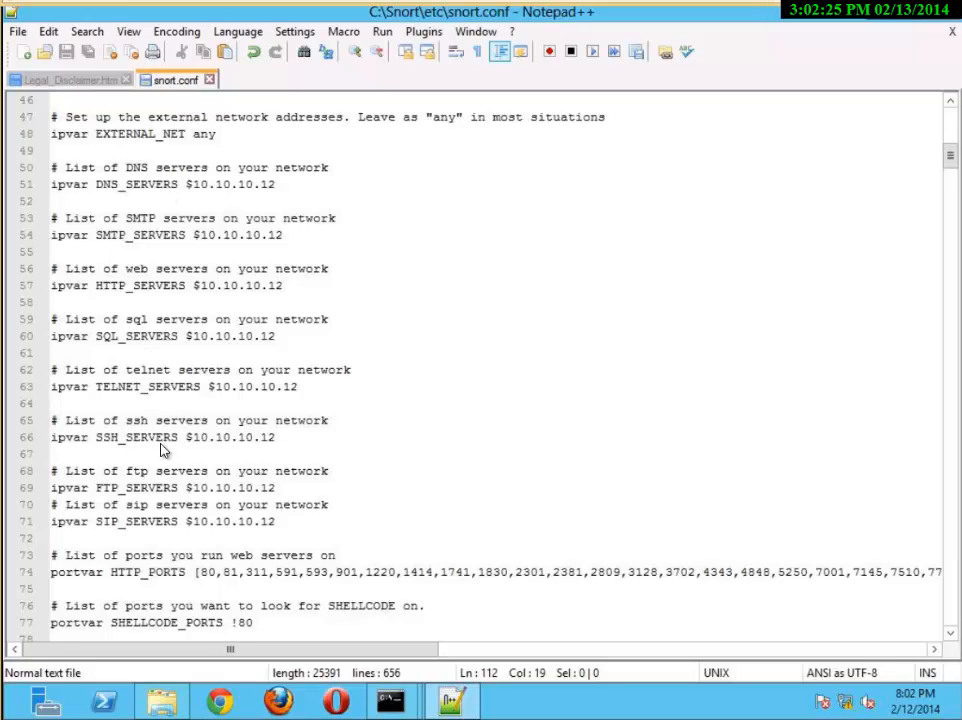
scroll(200, 455, "down", 10)
scroll(185, 453, "down", 19)
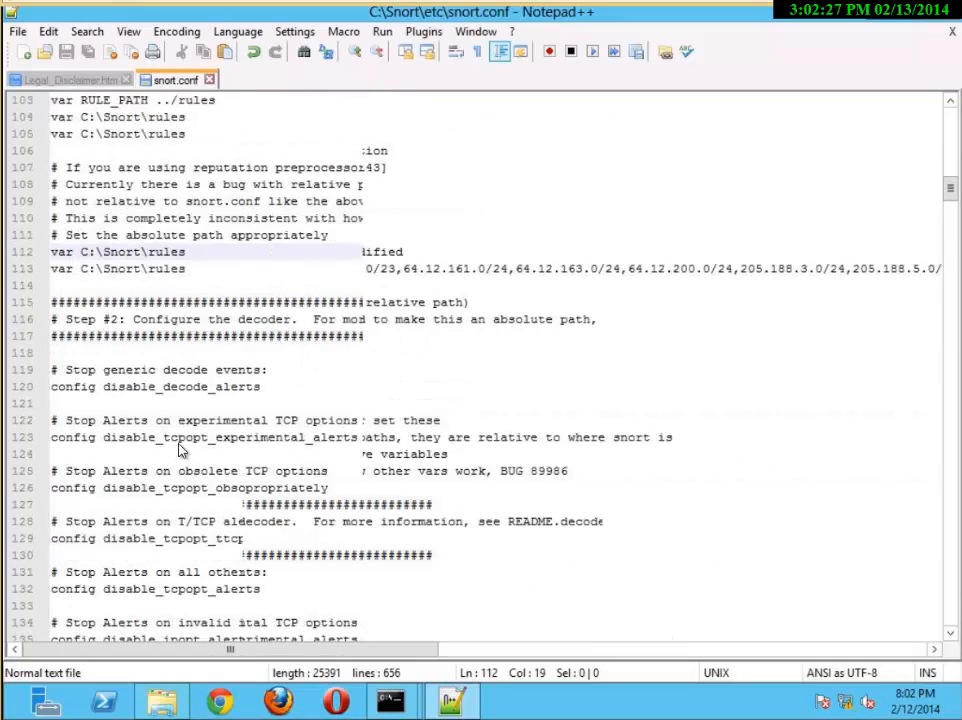
scroll(183, 445, "down", 19)
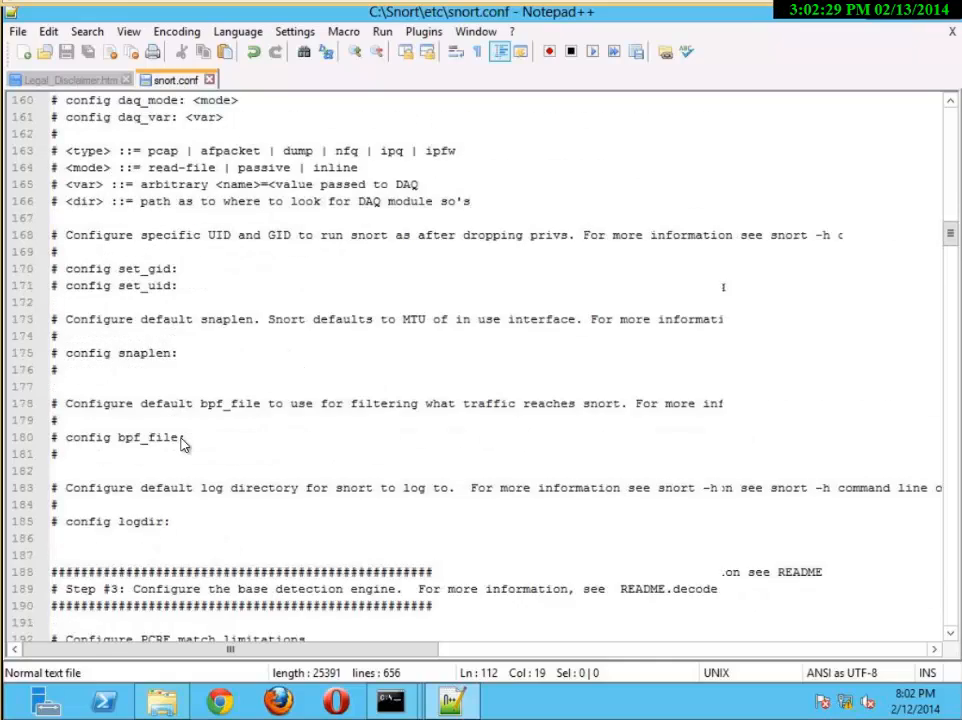
scroll(183, 445, "down", 3)
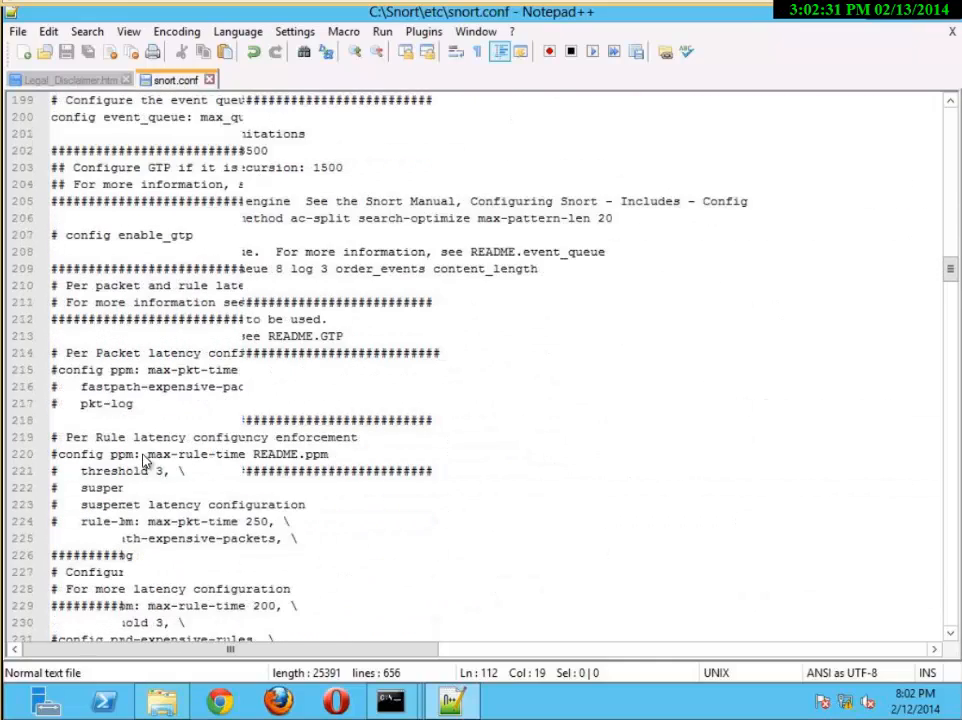
scroll(128, 497, "down", 8)
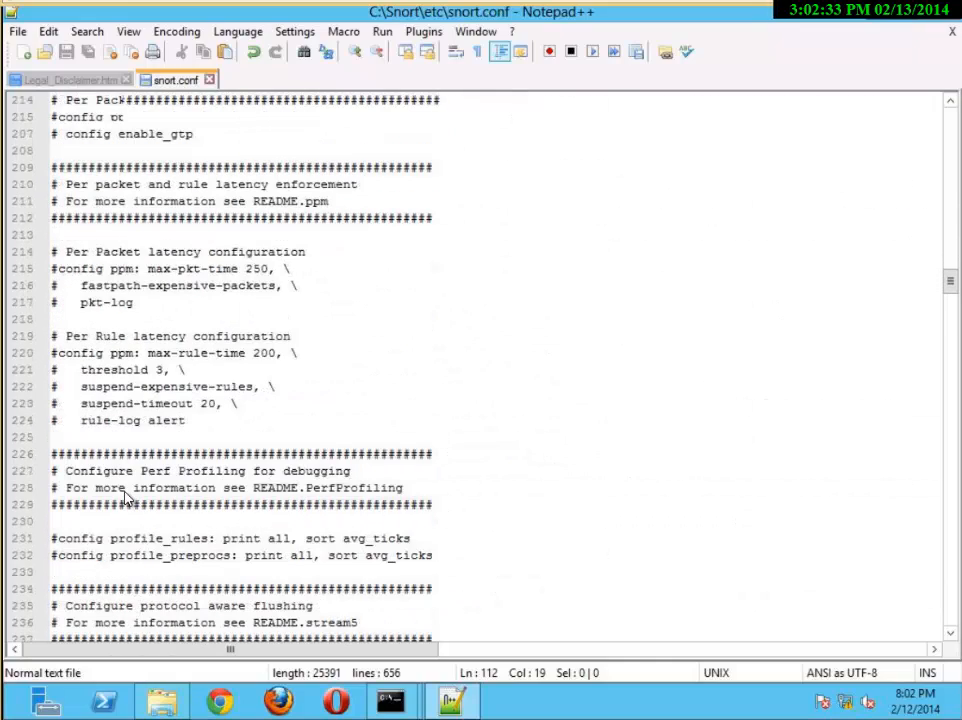
scroll(128, 497, "down", 1)
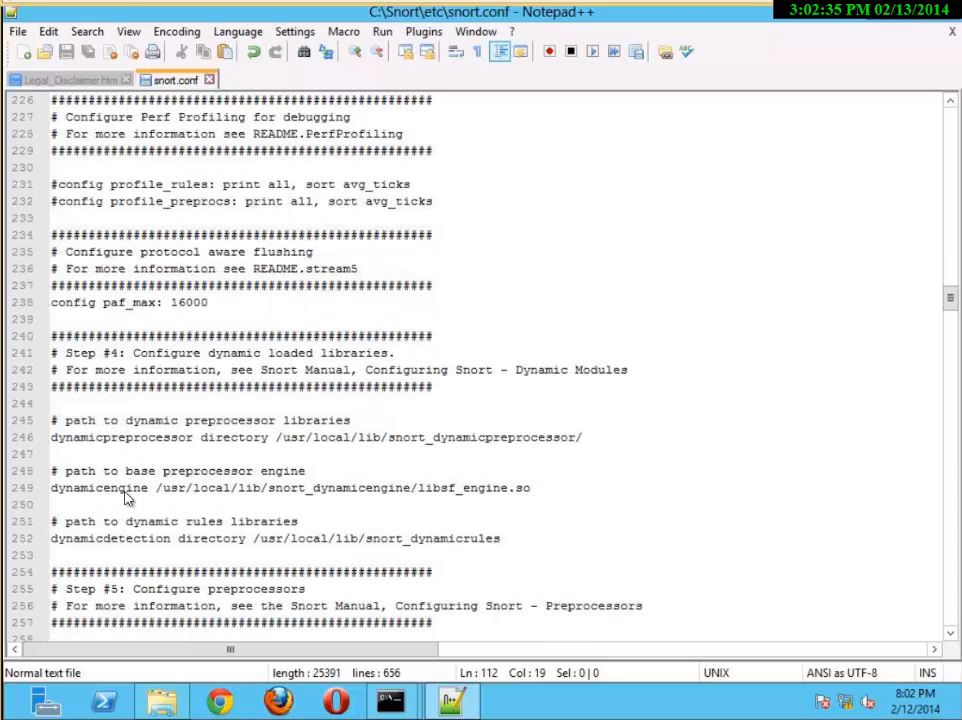
left_click(42, 370)
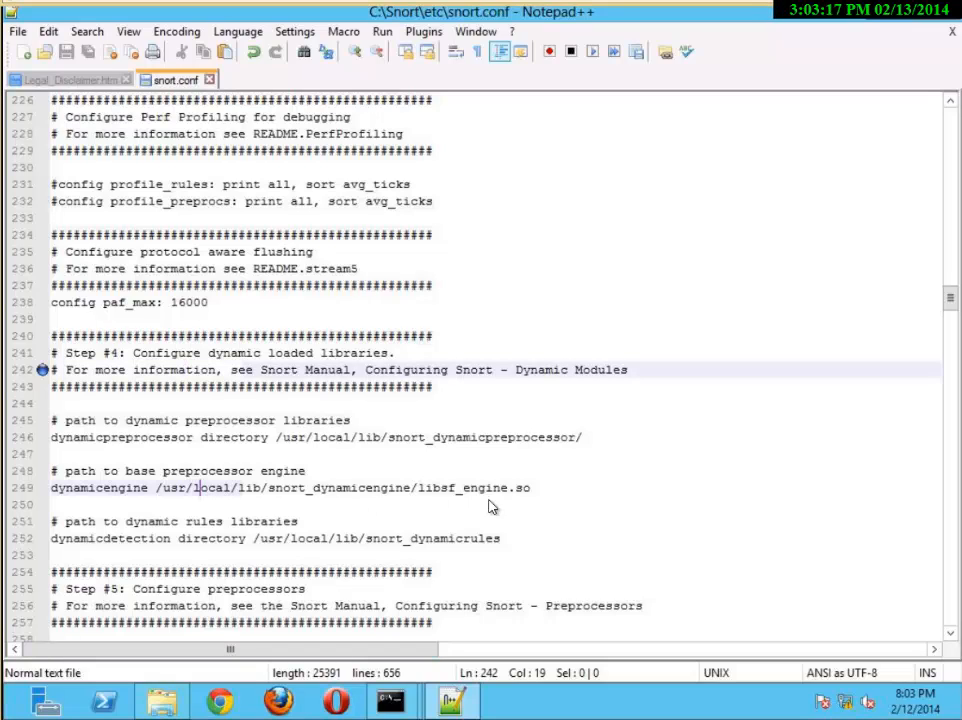
Delete the path after dynamicengine on line 249, under the base preprocessor engine comment
left_click(536, 494)
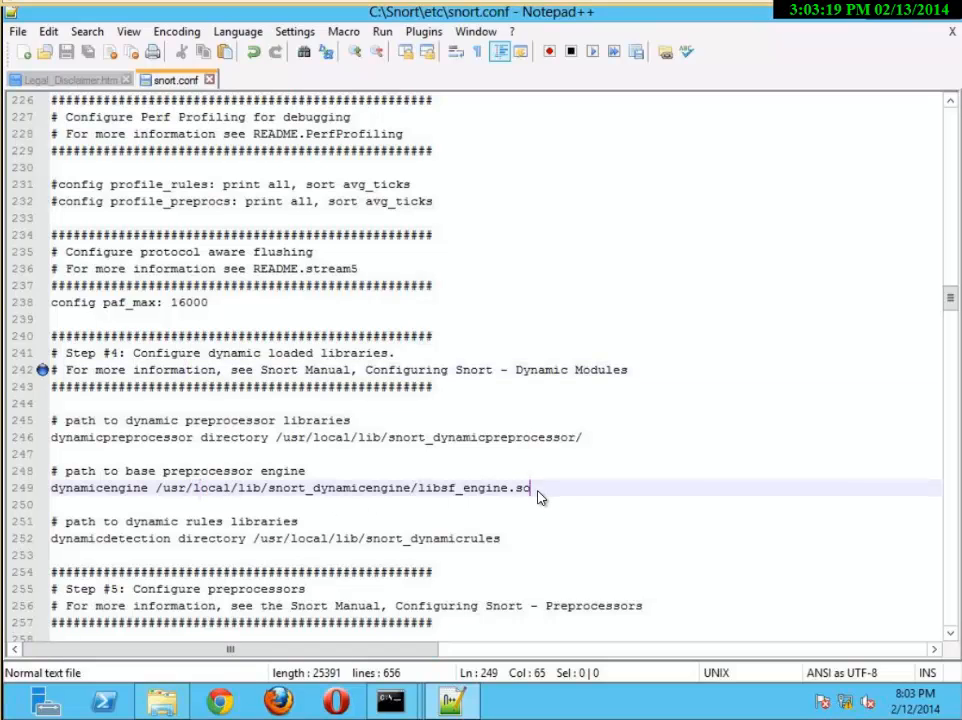
key("BackSpace")
key("BackSpace")
key("BackSpace")
key("BackSpace")
key("BackSpace")
key("BackSpace")
key("BackSpace")
key("BackSpace")
key("BackSpace")
key("BackSpace")
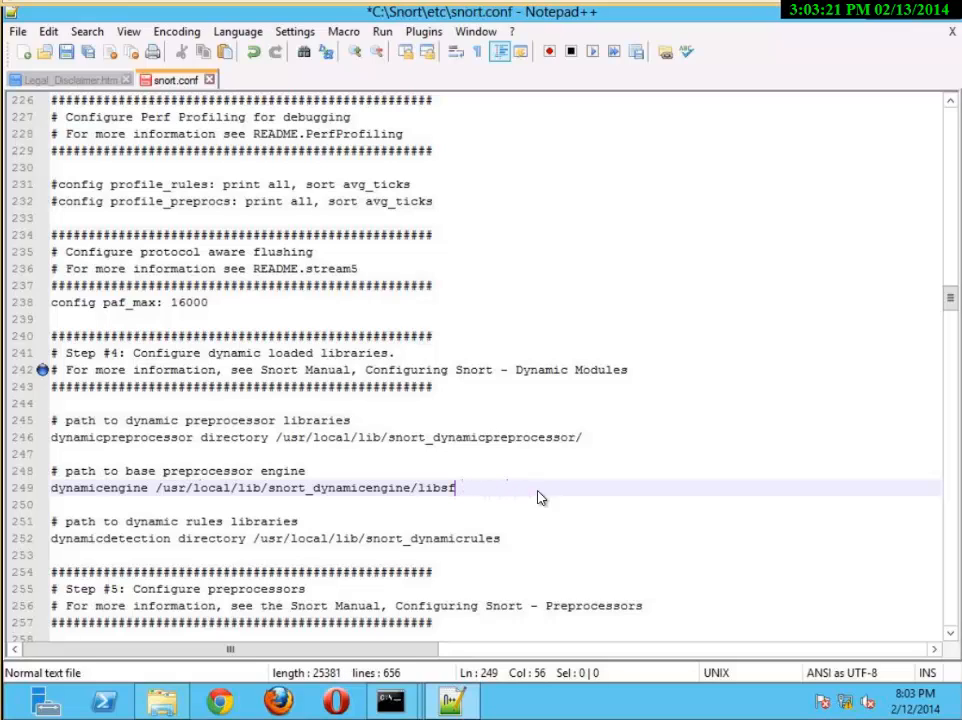
key("BackSpace")
key("BackSpace")
key("BackSpace")
key("BackSpace")
key("BackSpace")
key("BackSpace")
key("BackSpace")
key("BackSpace")
key("BackSpace")
key("BackSpace")
key("BackSpace")
key("BackSpace")
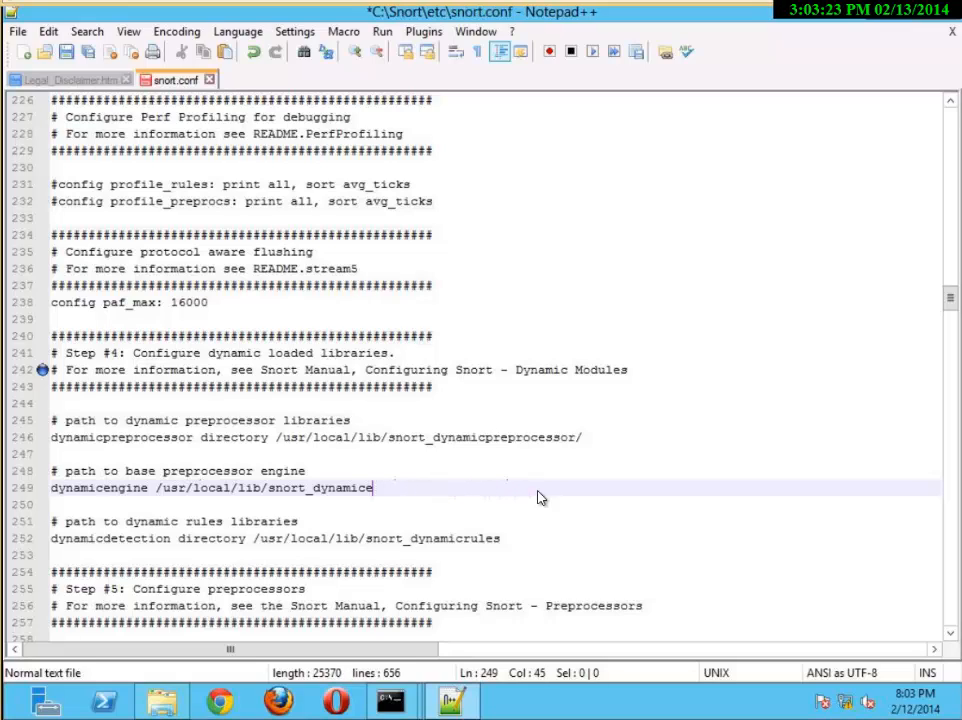
key("BackSpace")
key("BackSpace")
key("BackSpace")
key("BackSpace")
key("BackSpace")
key("BackSpace")
key("BackSpace")
key("BackSpace")
key("BackSpace")
key("BackSpace")
key("BackSpace")
key("BackSpace")
key("BackSpace")
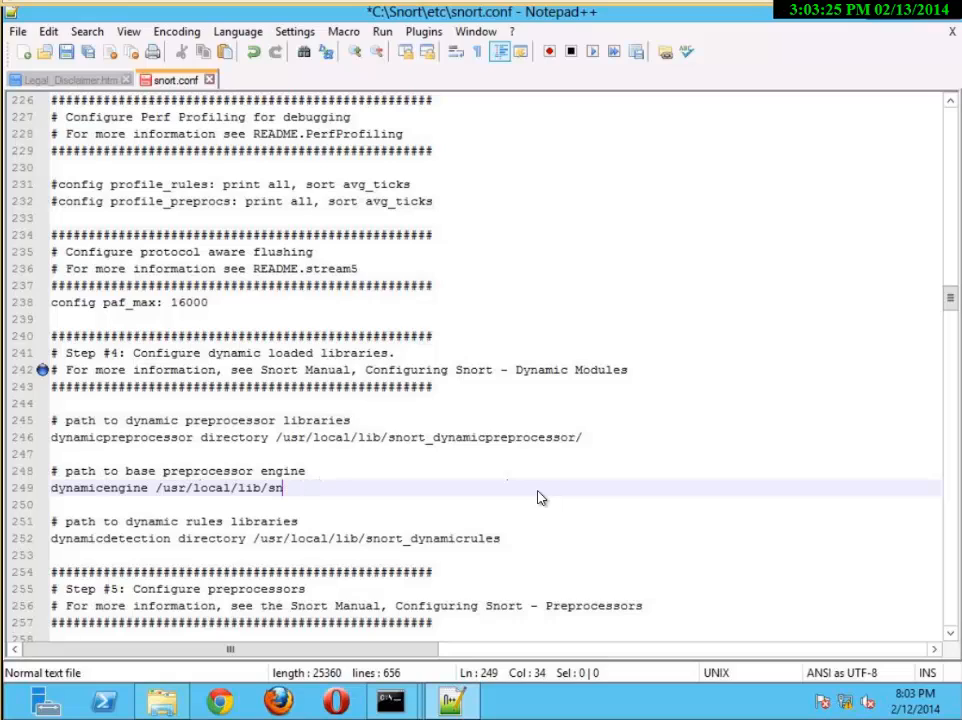
key("BackSpace")
key("BackSpace")
key("BackSpace")
key("BackSpace")
key("BackSpace")
key("BackSpace")
key("BackSpace")
key("BackSpace")
key("BackSpace")
key("BackSpace")
key("BackSpace")
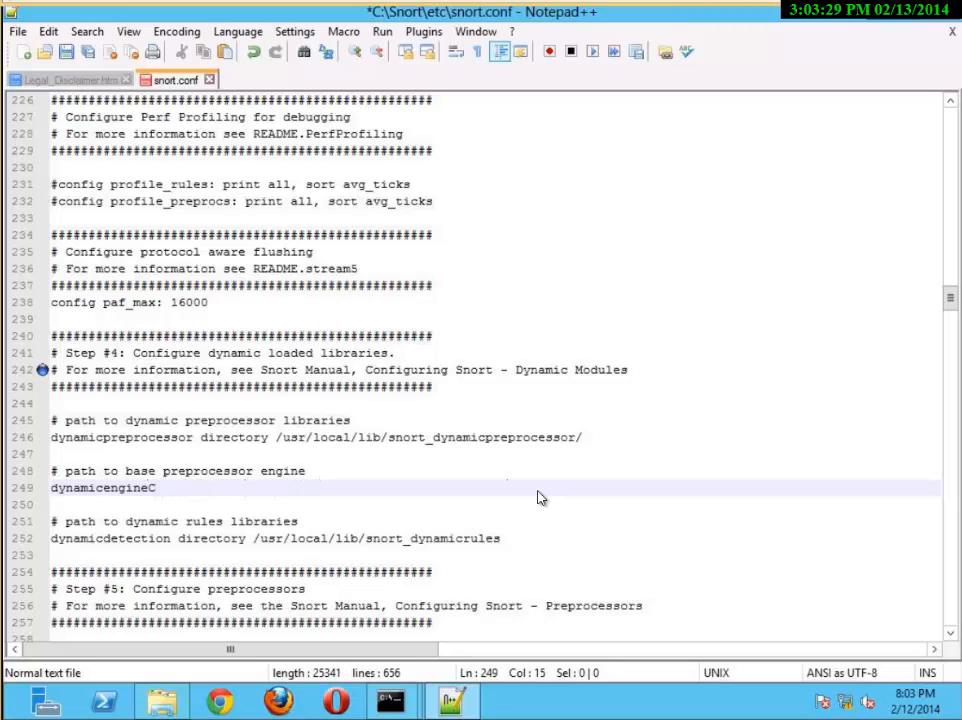
Enter C:\Snort\lib\snort_dynamicoreprocessor as the dynamicengine path on line 249
type("C:\\Snort")
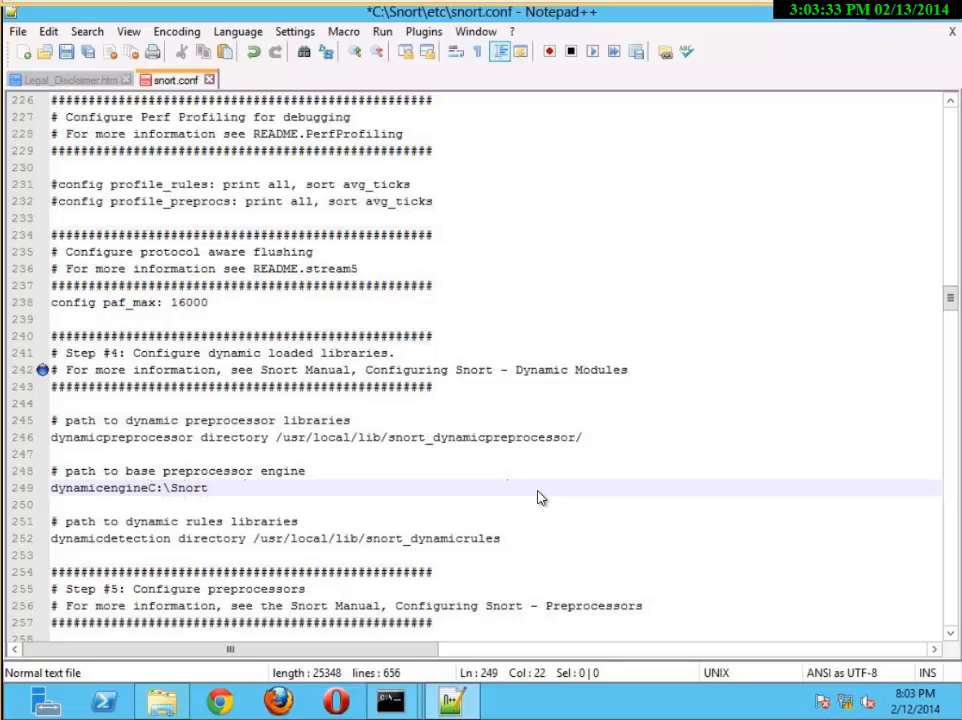
type("\\lib\\snort")
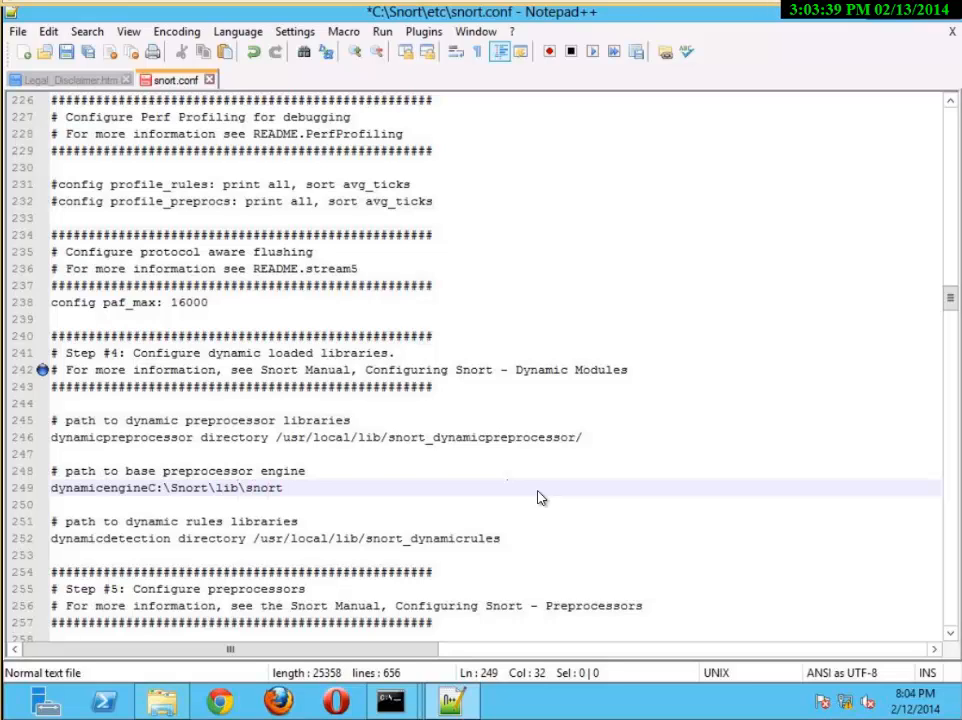
type("_dynamicore")
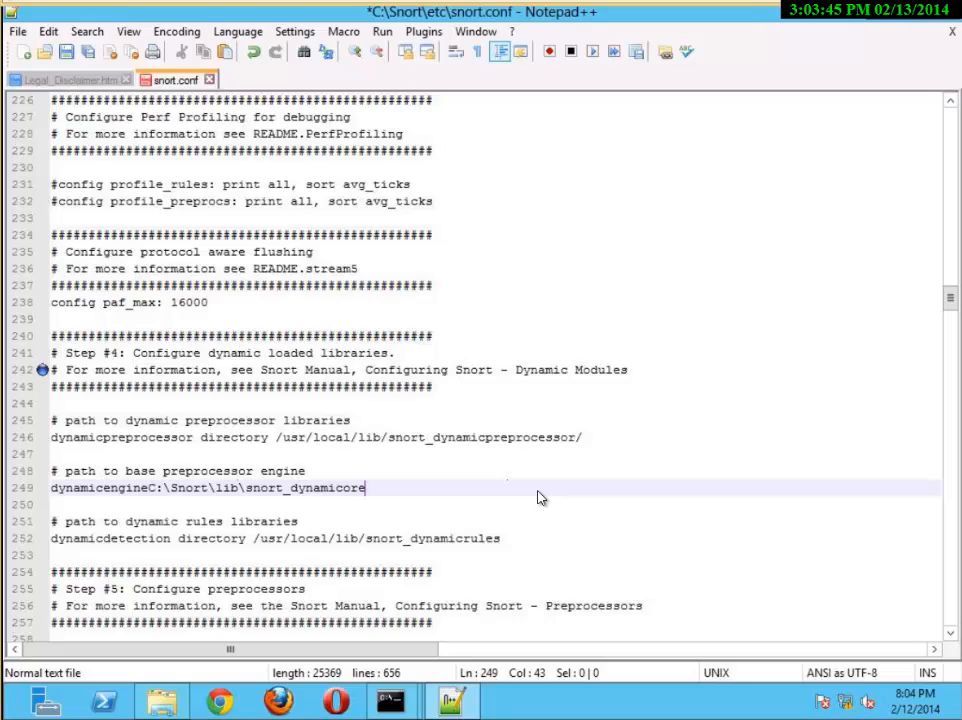
type("processor")
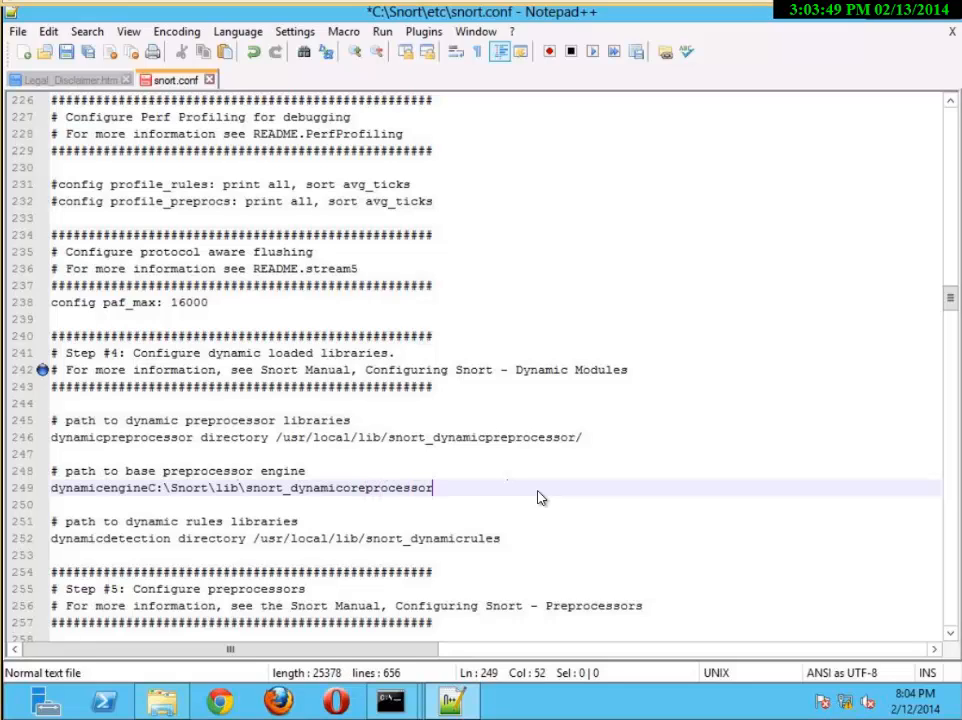
Tidy the dynamicengine entry with an empty line below it and a space before its path, and save snort.conf
key("Return")
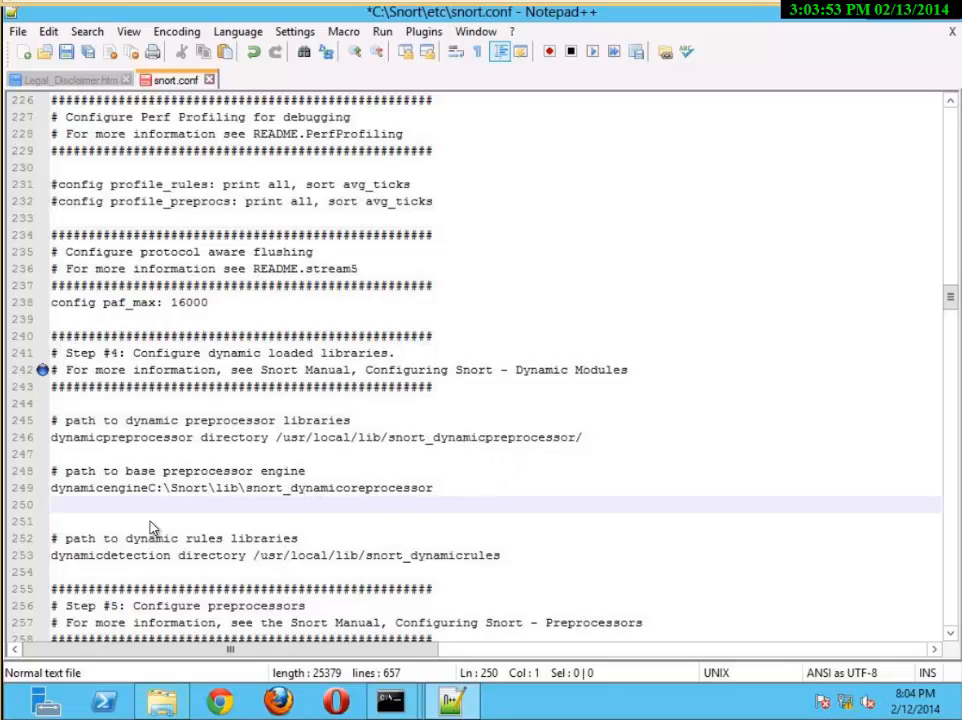
left_click(150, 490)
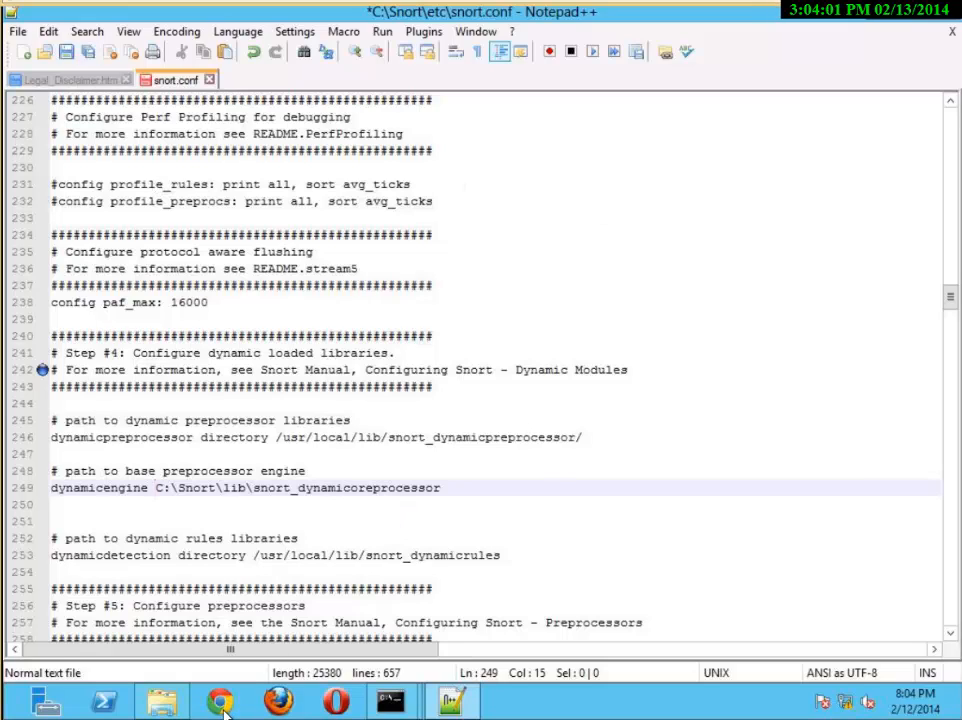
left_click(66, 51)
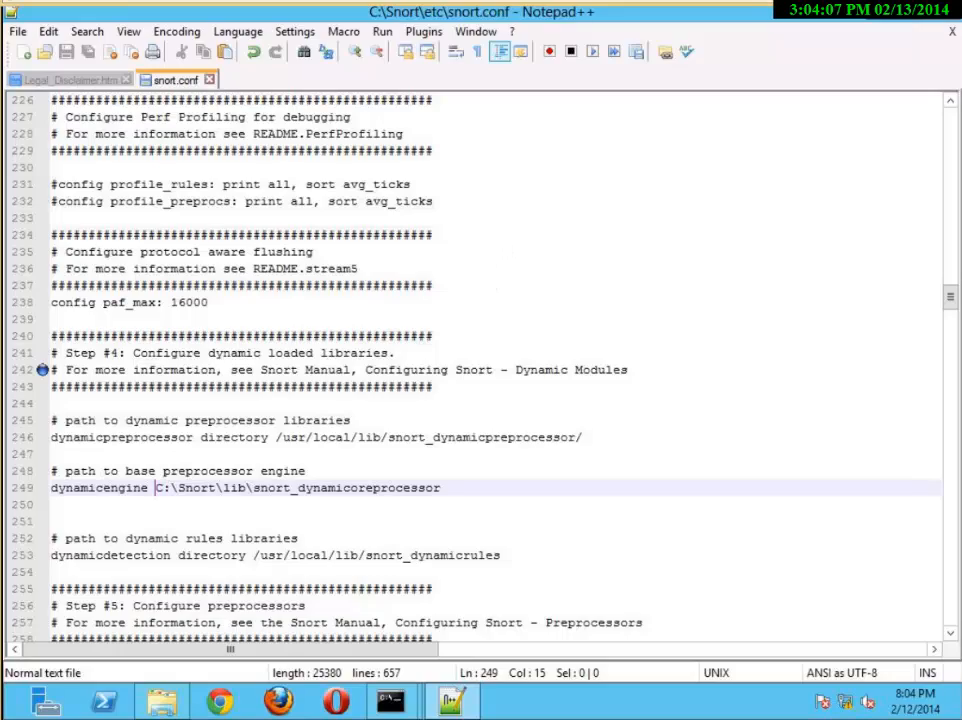
Switch to the browser to look through the Snort downloads page down to its footer, and return to snort.conf in Notepad++
left_click_drag(0, 110, 50, 0)
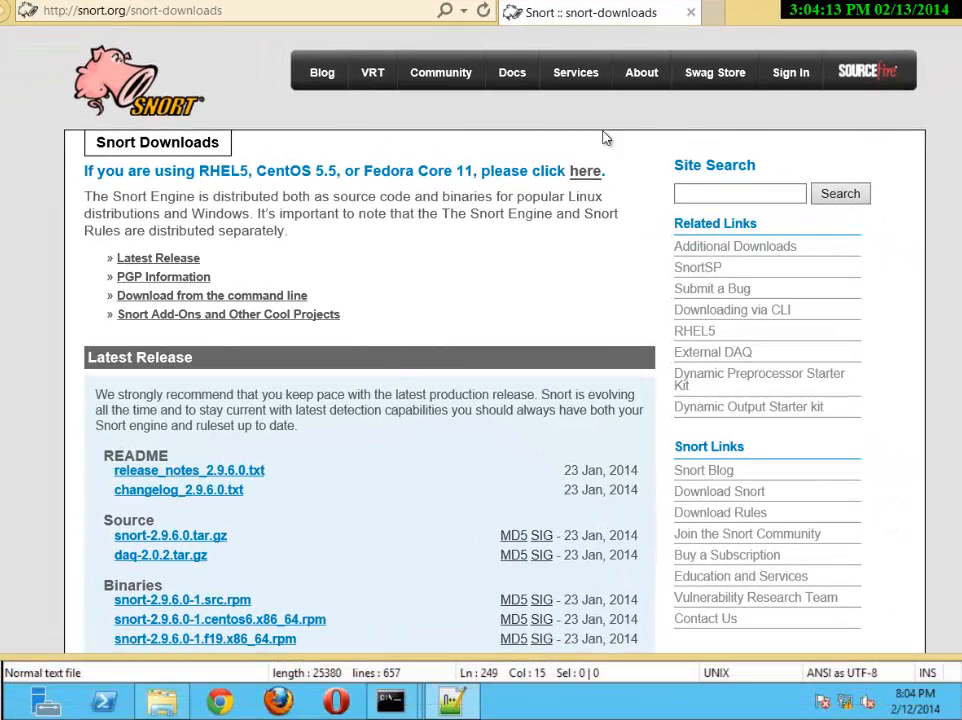
scroll(316, 515, "down", 3)
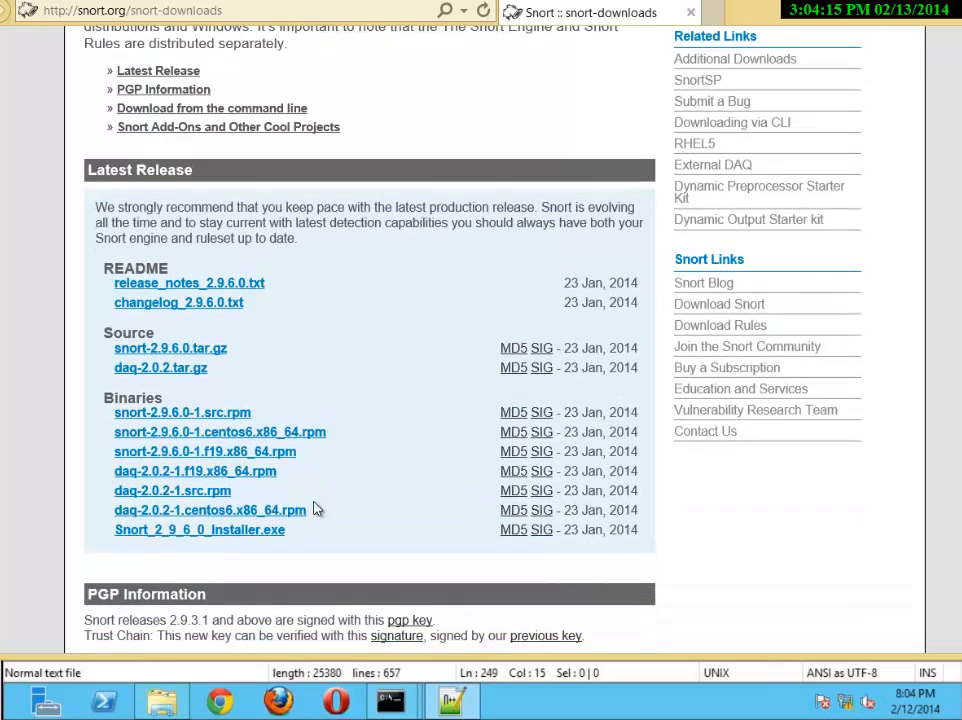
scroll(316, 509, "down", 6)
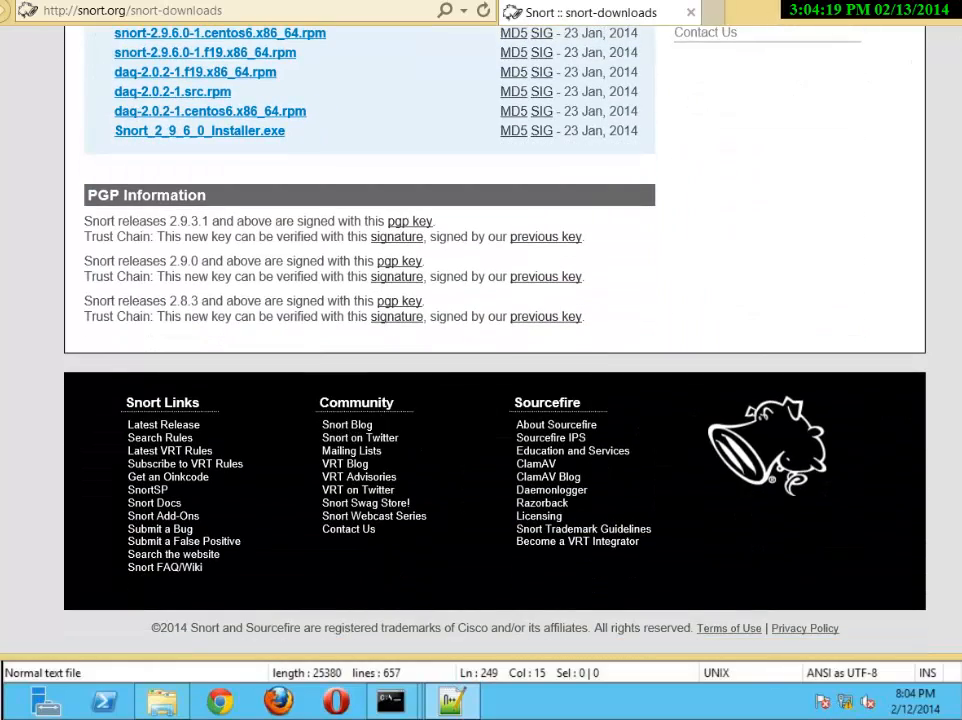
key("alt+Tab")
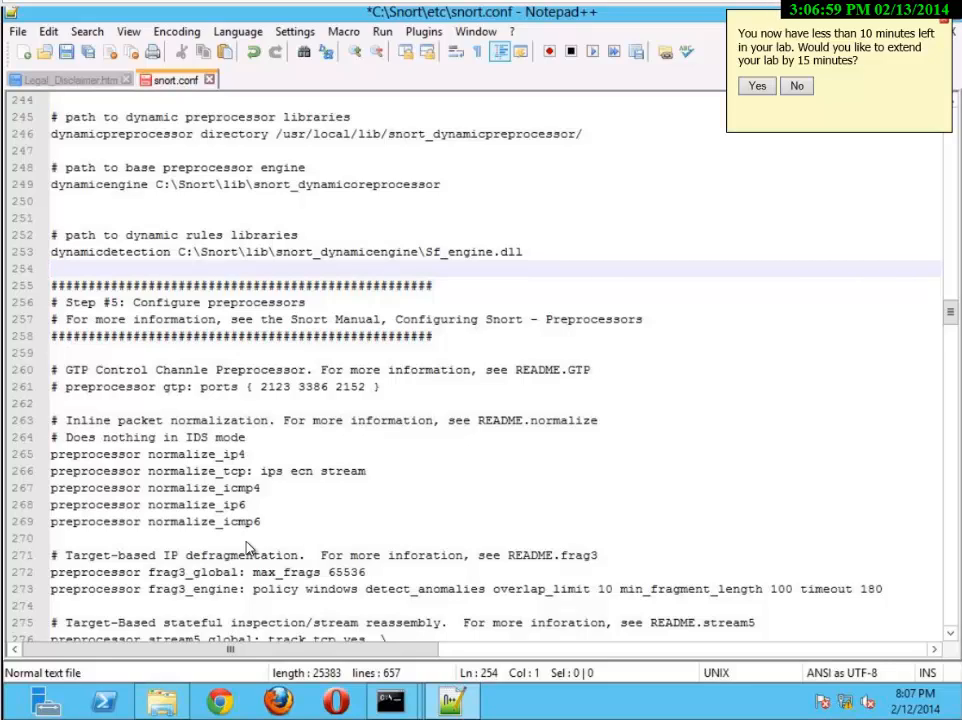
Start a new # comment line below preprocessor normalize_ip4 and decline turning on Sticky Keys
left_click(258, 458)
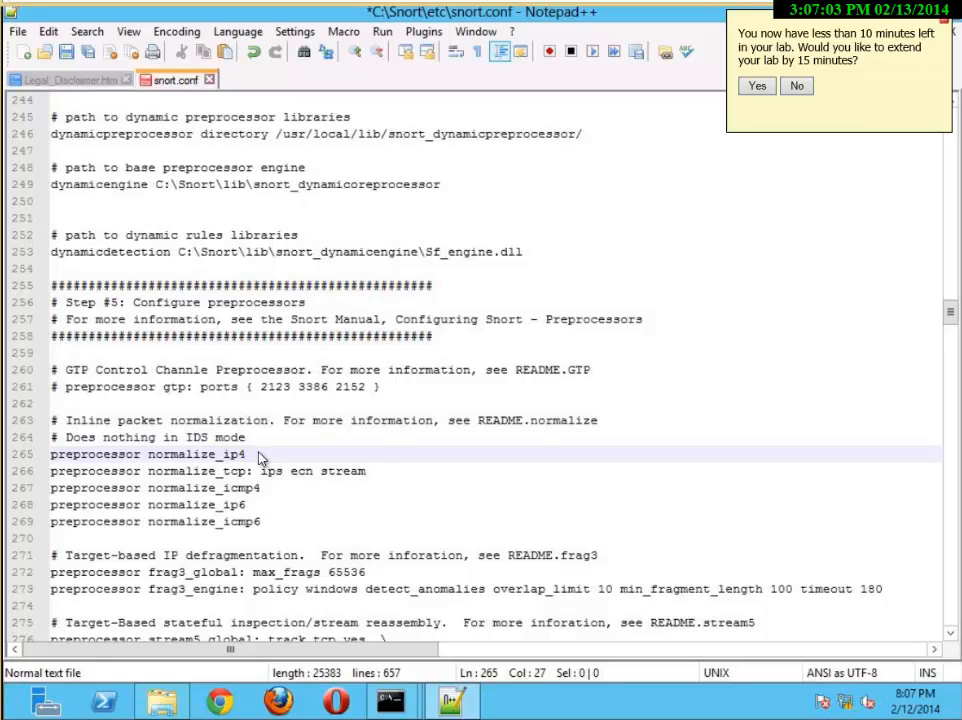
key("Return")
type("#")
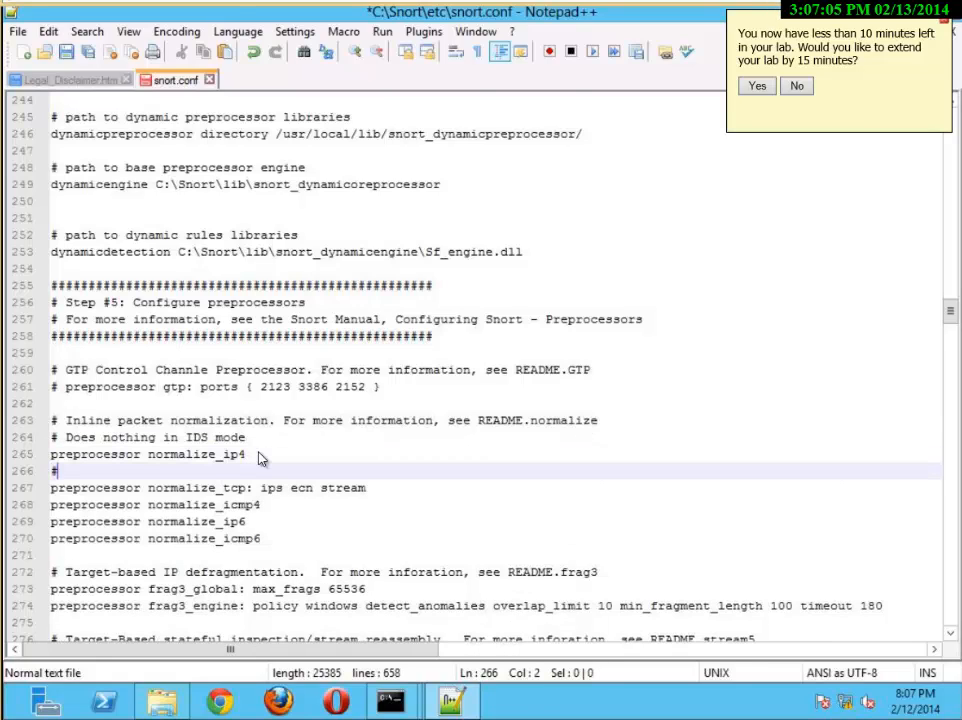
key("shift")
key("shift")
key("shift")
key("shift")
key("shift")
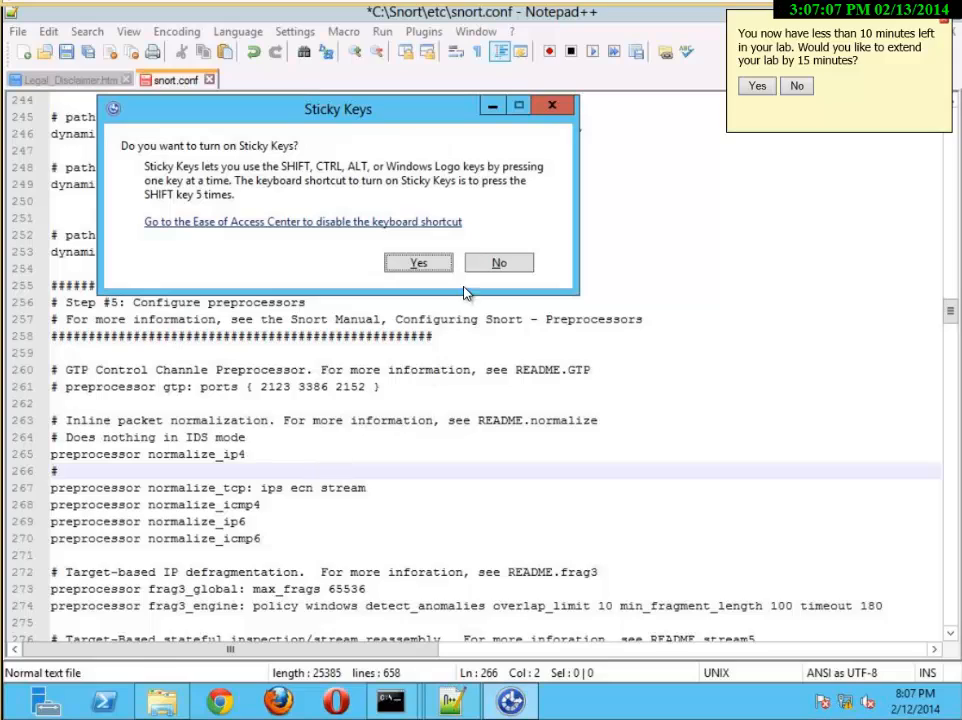
left_click(496, 262)
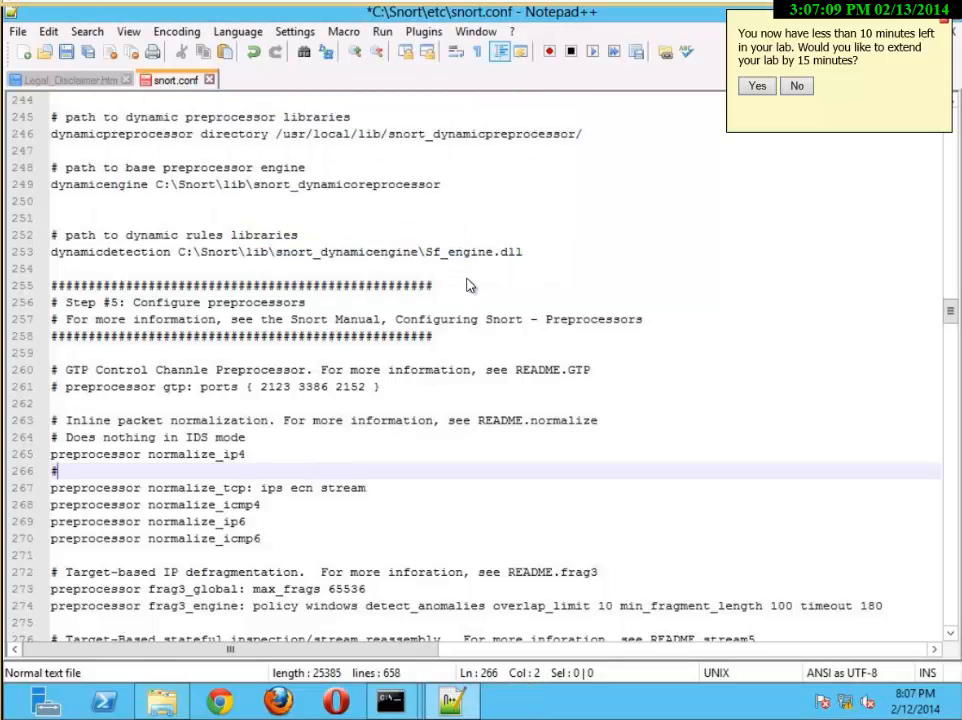
Complete the comment on line 266 with the text "Rhis is a rule fro CSU ENSA class"
type("R")
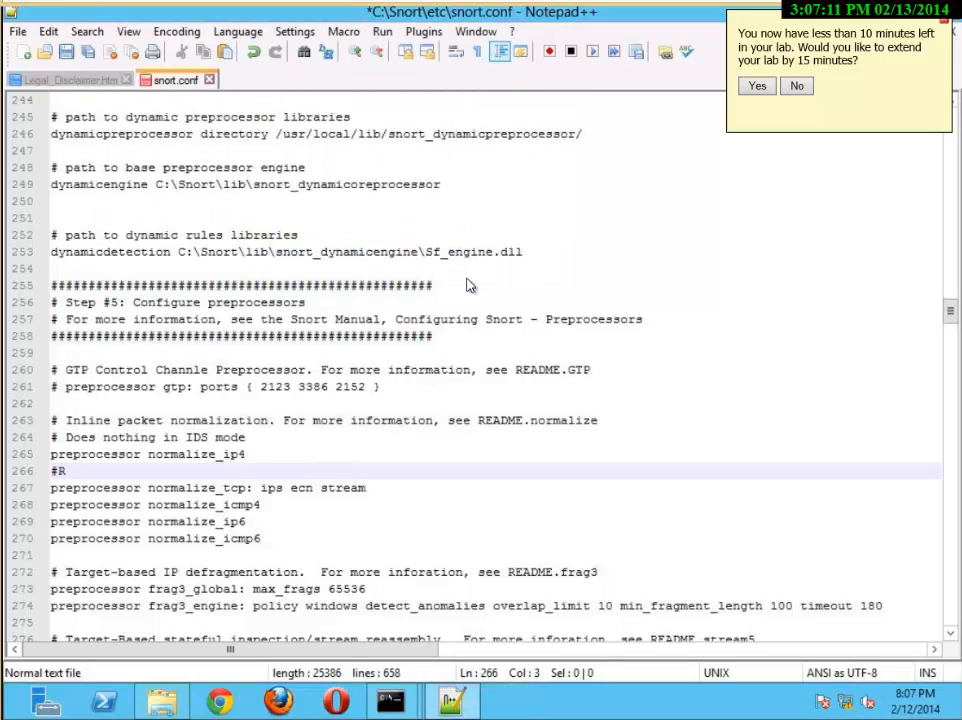
type("his is a r")
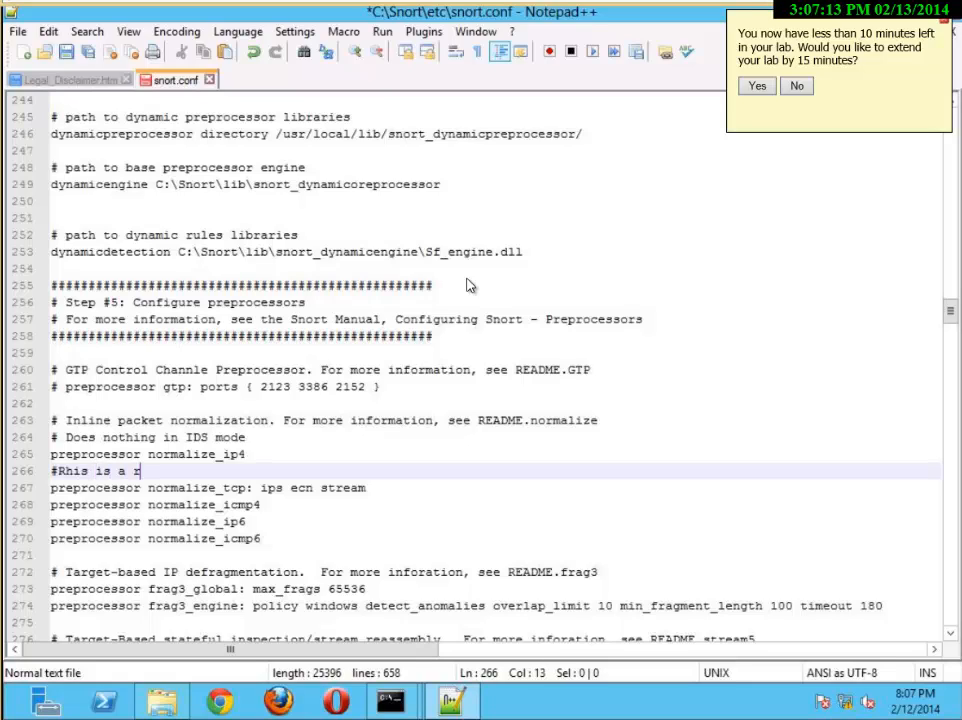
type("ule fro CSU")
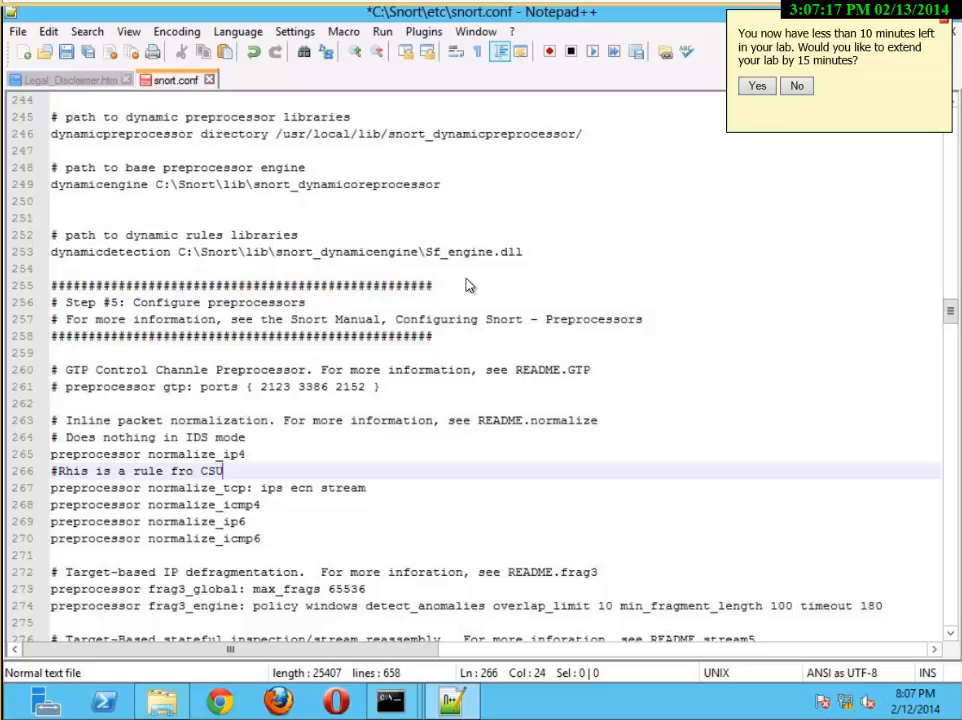
type(" ENSA class")
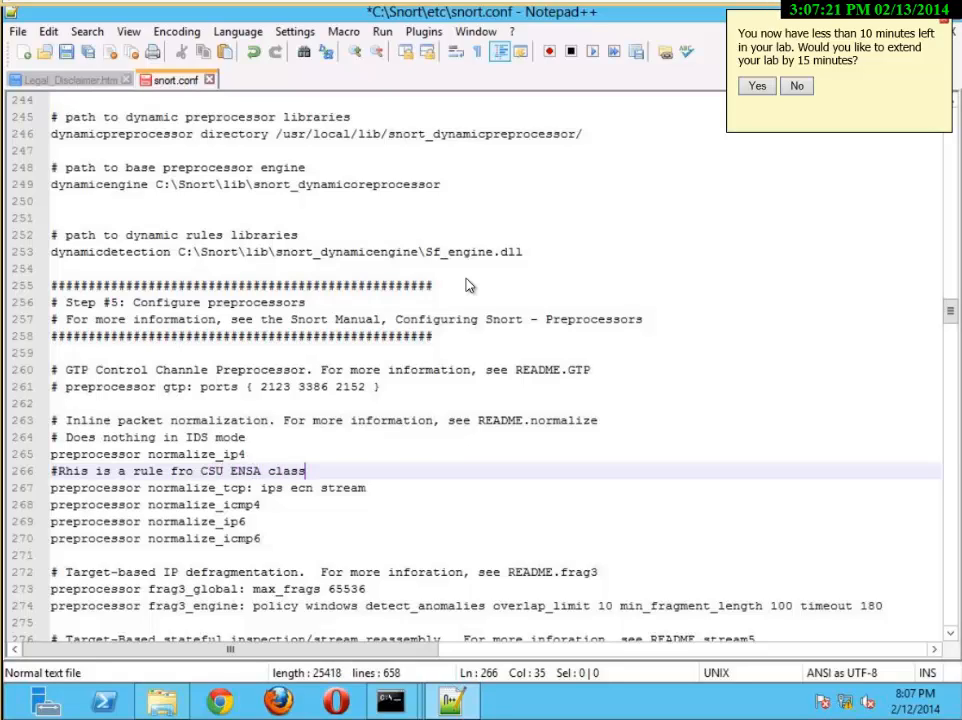
Add a line reading "you see this" below preprocessor normalize_icmp4, dismissing the Sticky Keys prompt
key("Down")
key("Down")
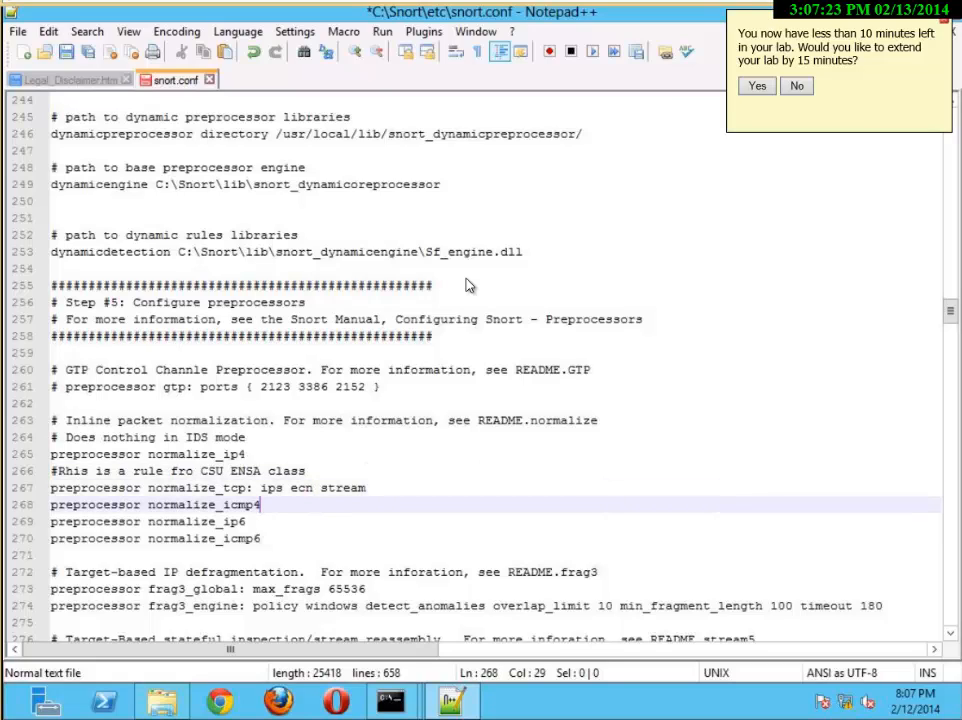
key("Return")
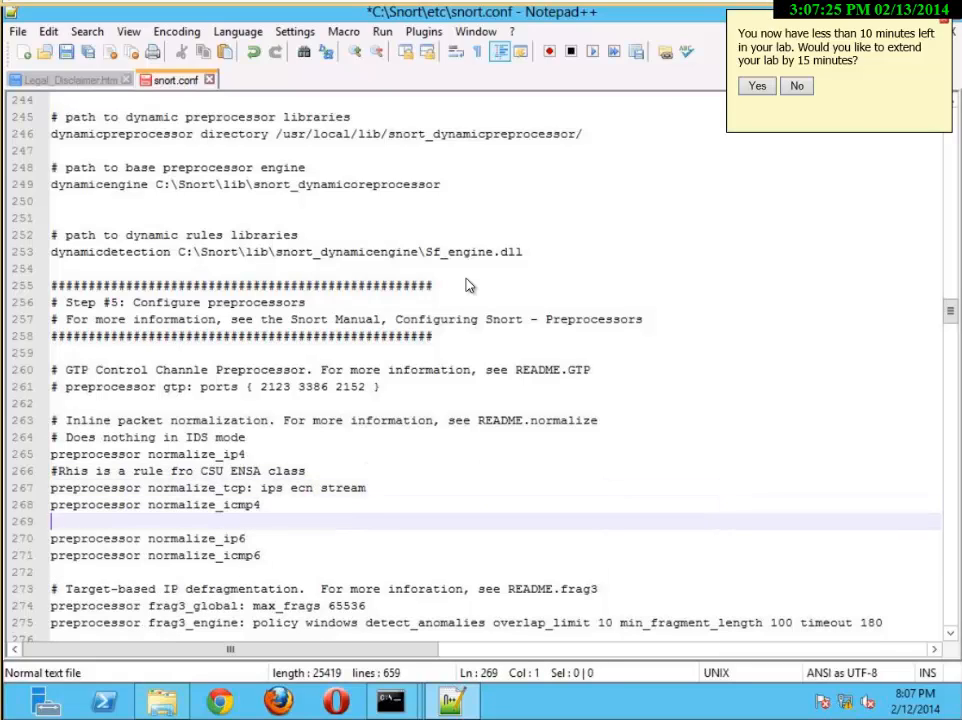
key("shift")
key("shift")
key("shift")
key("shift")
key("shift")
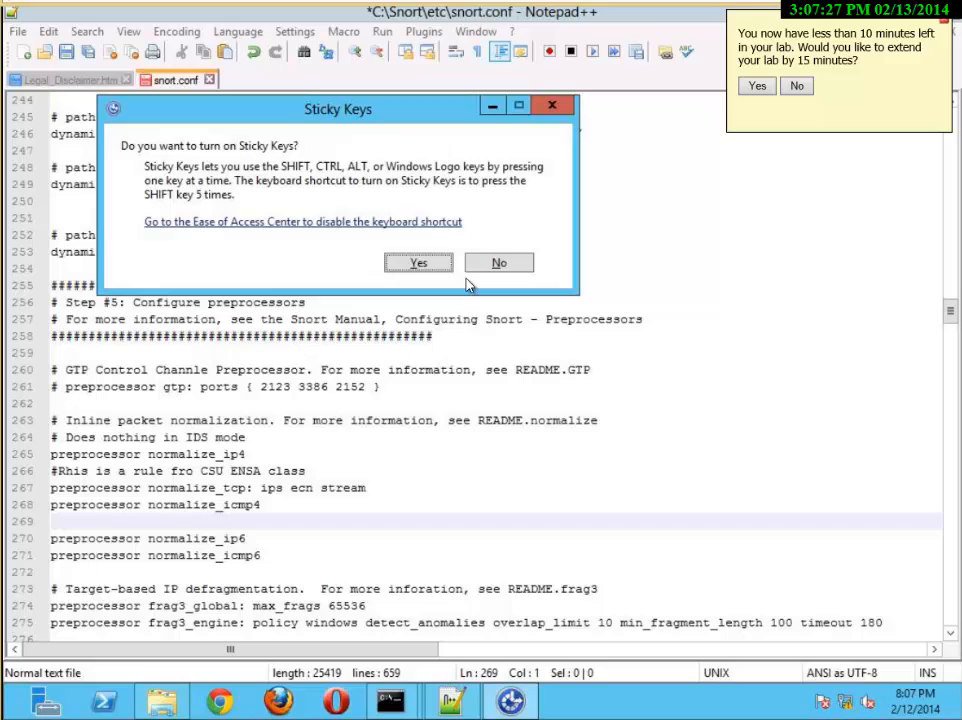
key("Escape")
type("you see t")
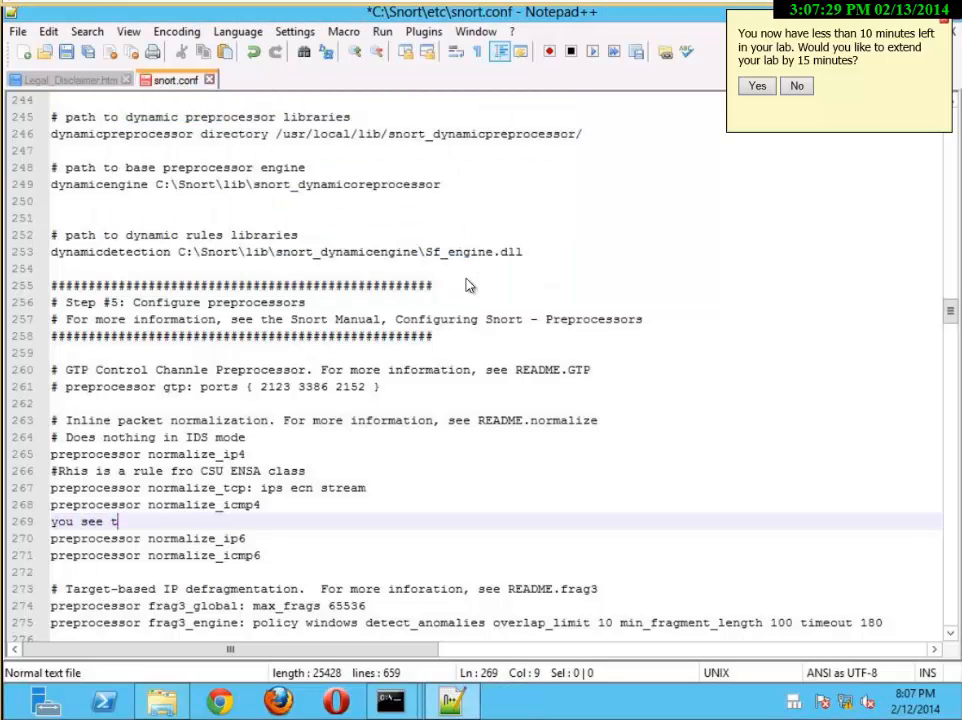
type("his")
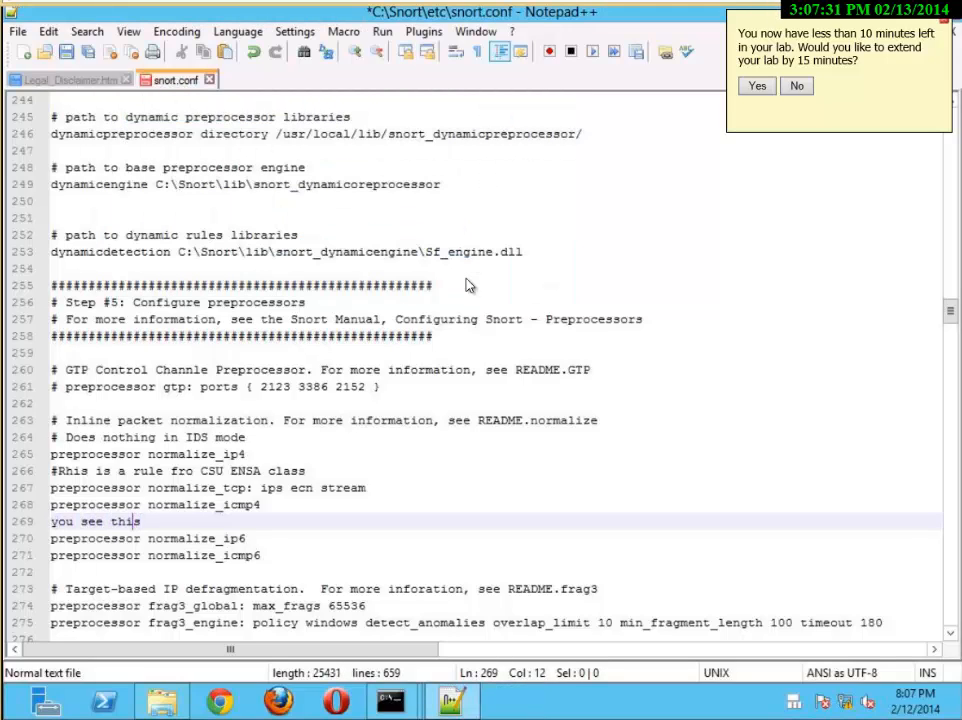
Turn the "you see this" line into a comment with a leading #, closing the Sticky Keys prompt
key("Left")
key("Left")
key("Left")
key("Left")
key("Left")
key("Left")
key("Left")
key("Left")
key("Left")
key("Left")
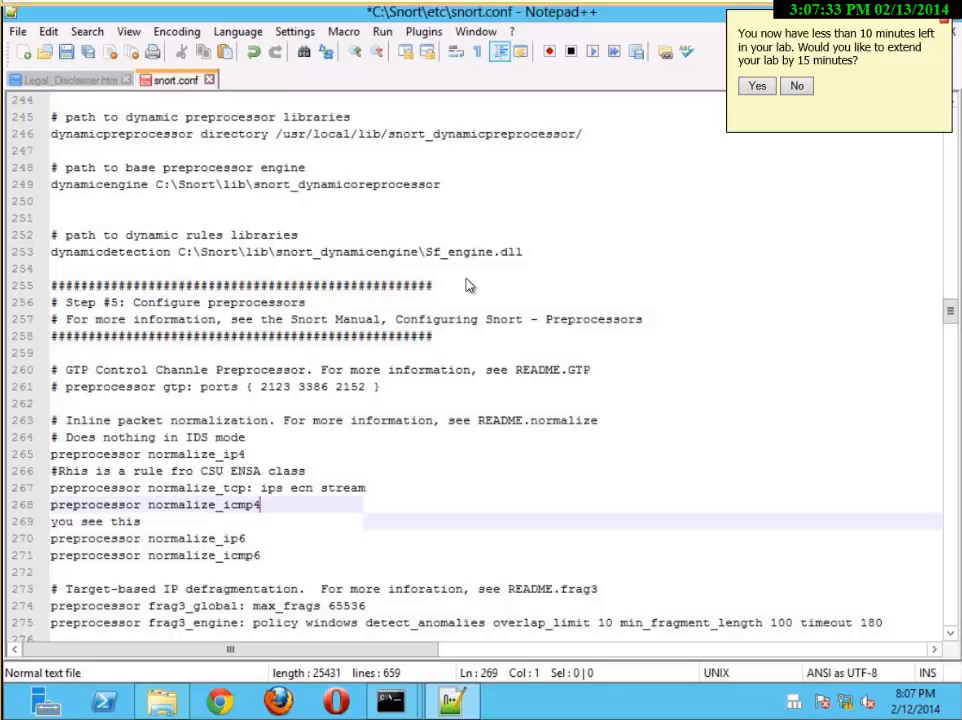
key("Right")
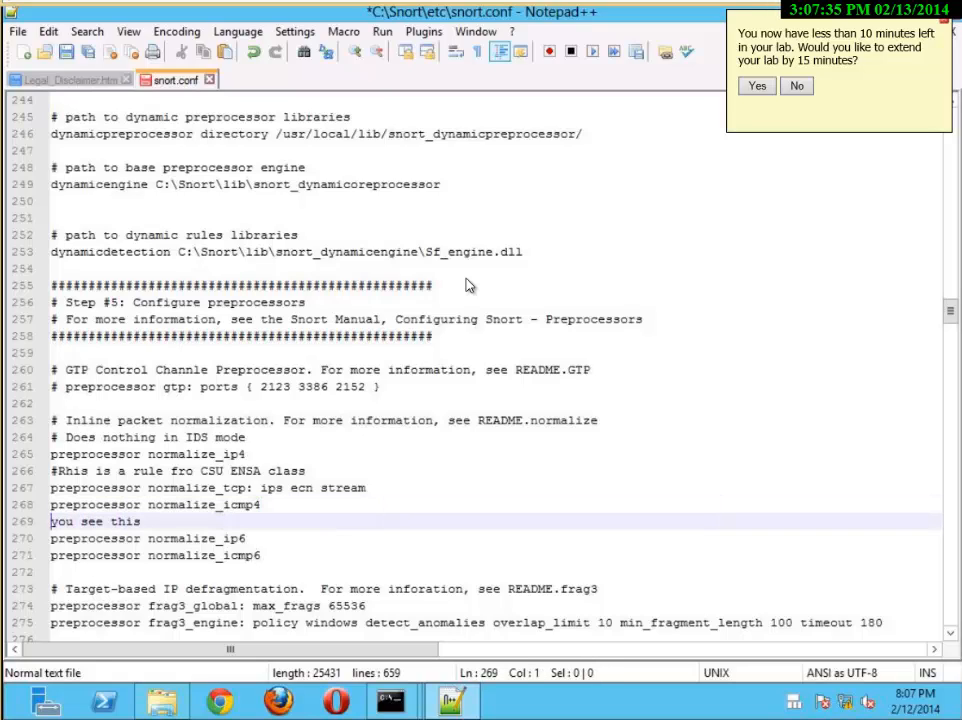
key("shift")
key("shift")
key("shift")
key("shift")
key("shift")
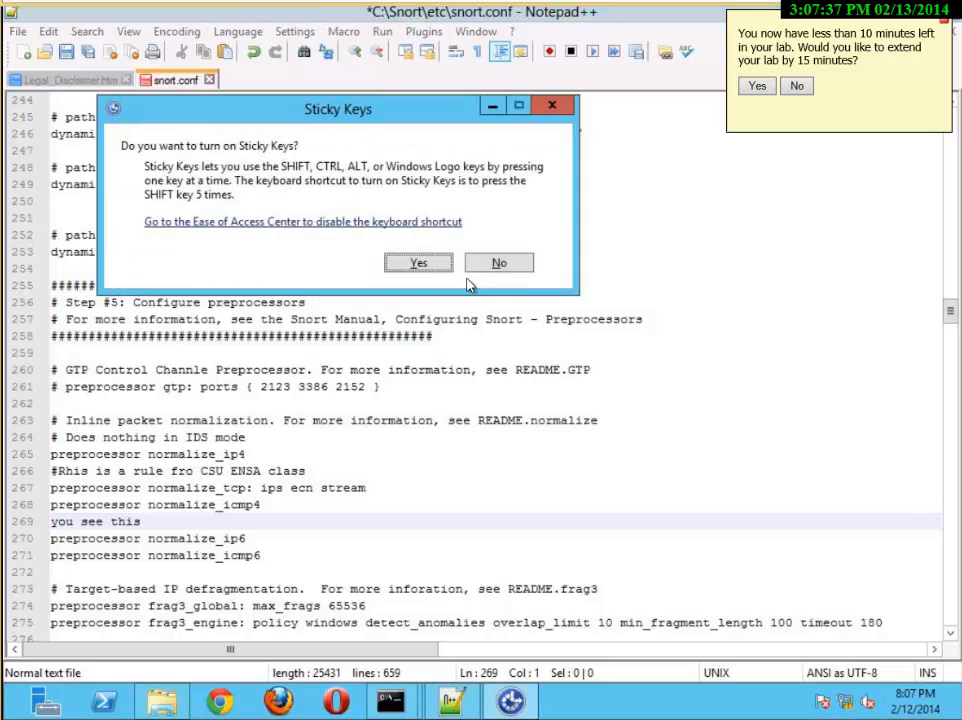
left_click(418, 264)
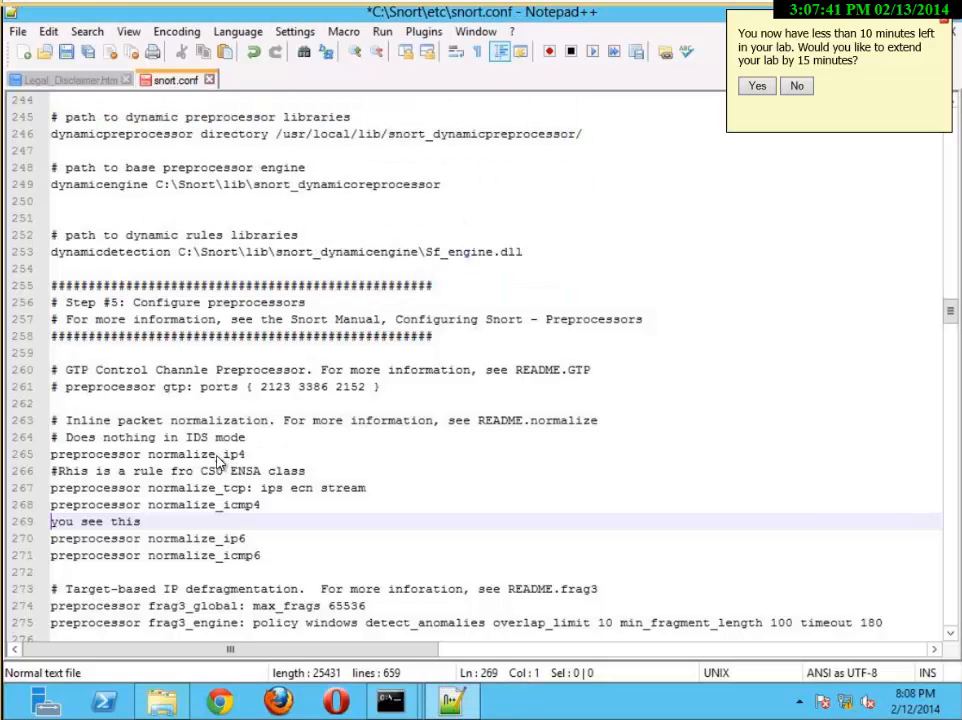
type("#")
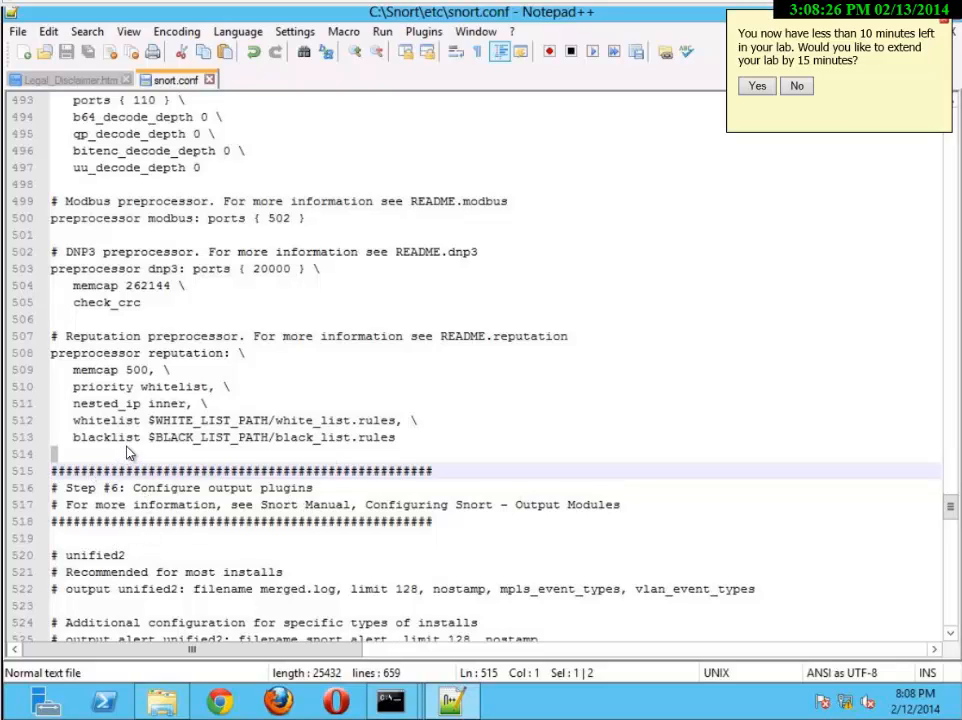
Review snort.conf from the Step #1 network variables through the rule paths to the Step #3 detection engine section
left_click(170, 437)
scroll(940, 510, "up", 5)
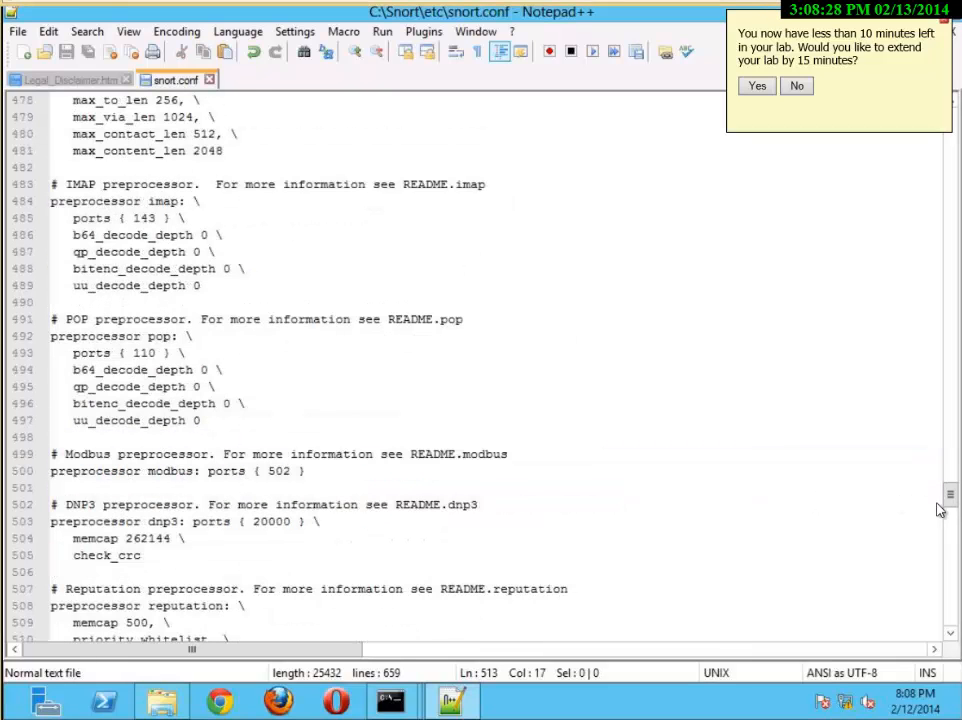
left_click_drag(950, 500, 941, 137)
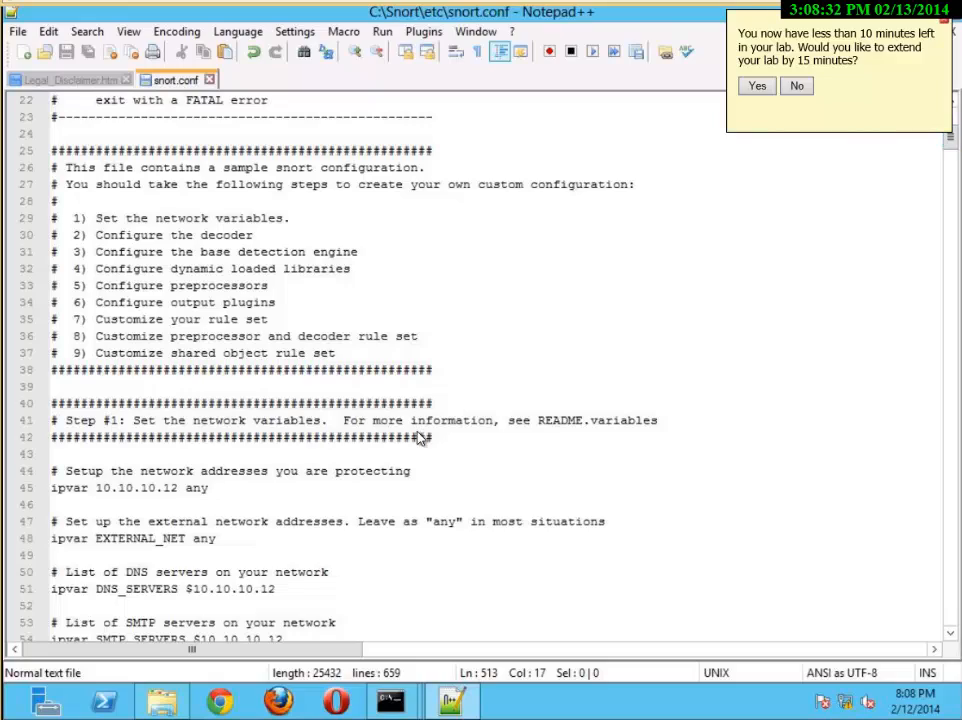
scroll(435, 427, "down", 20)
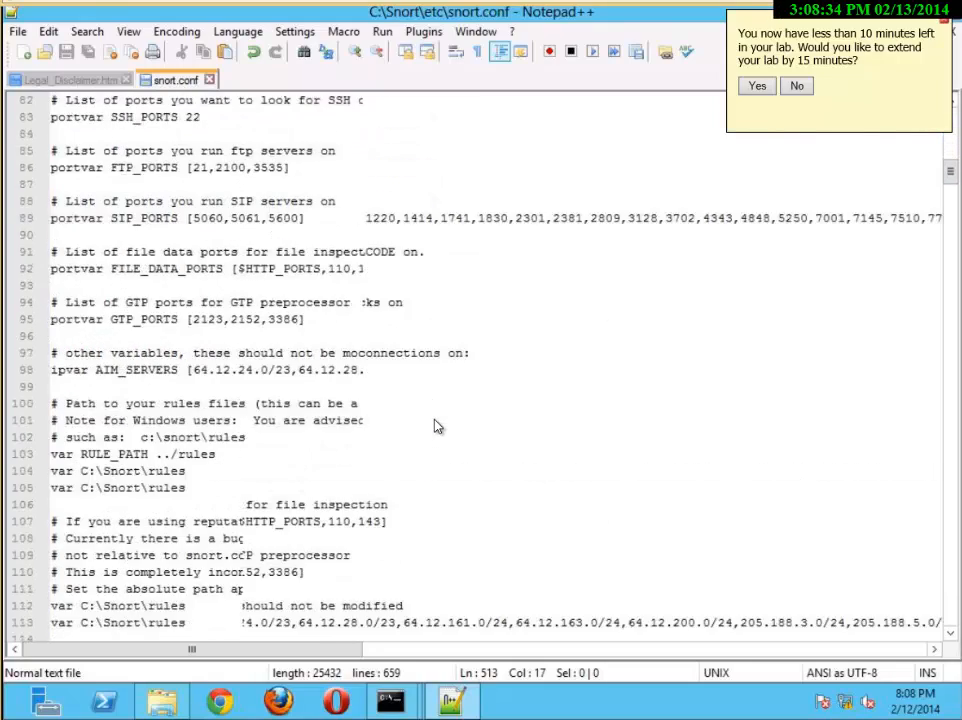
scroll(435, 427, "down", 20)
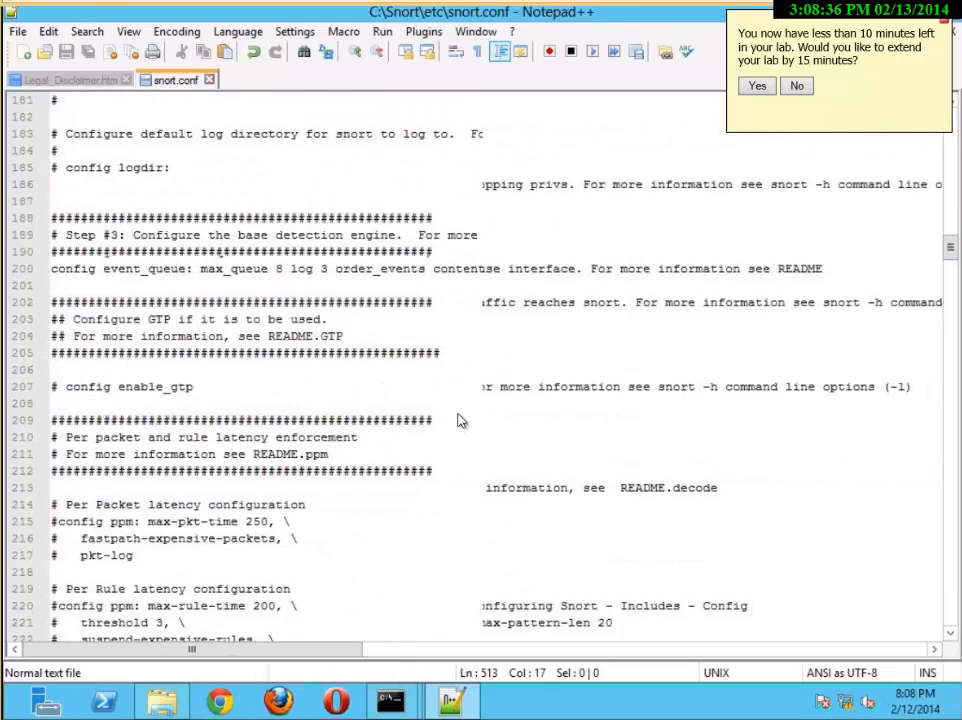
scroll(400, 417, "up", 10)
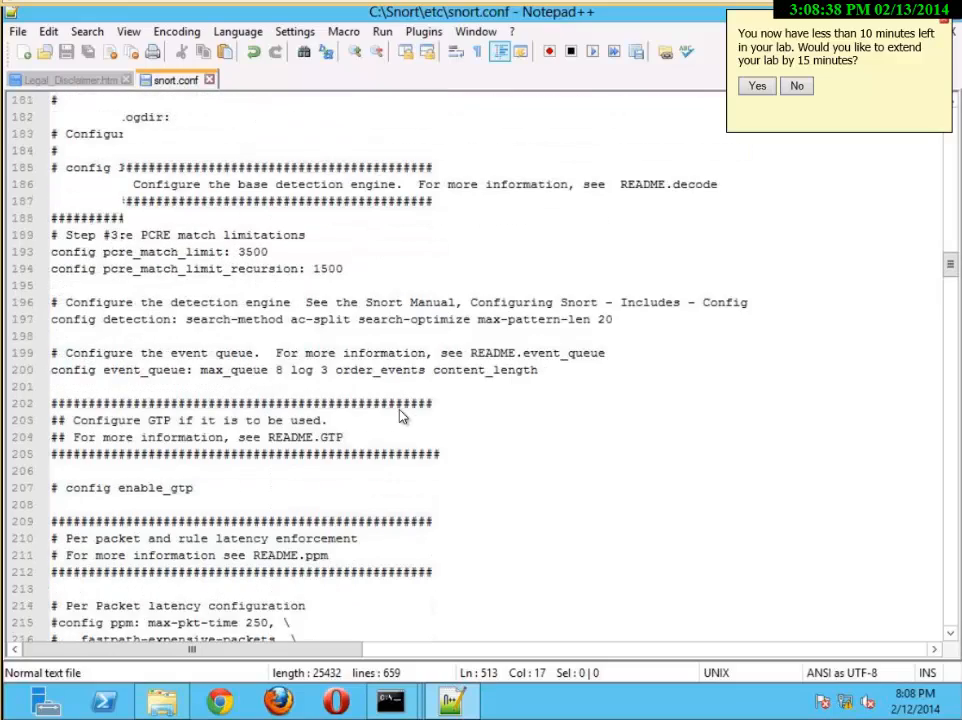
scroll(186, 383, "up", 12)
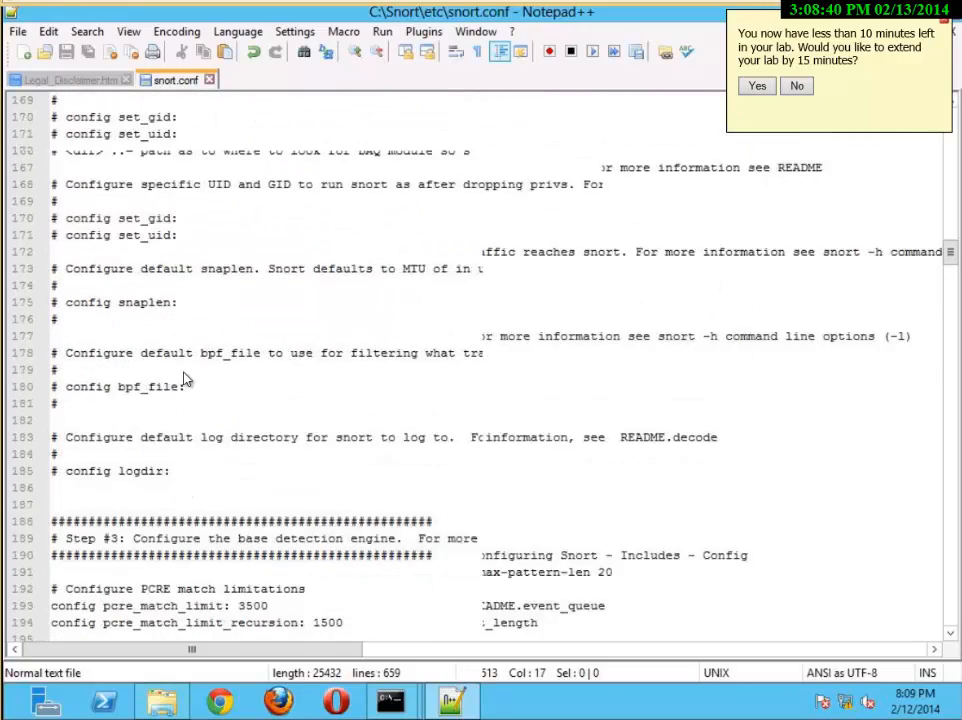
scroll(181, 387, "up", 14)
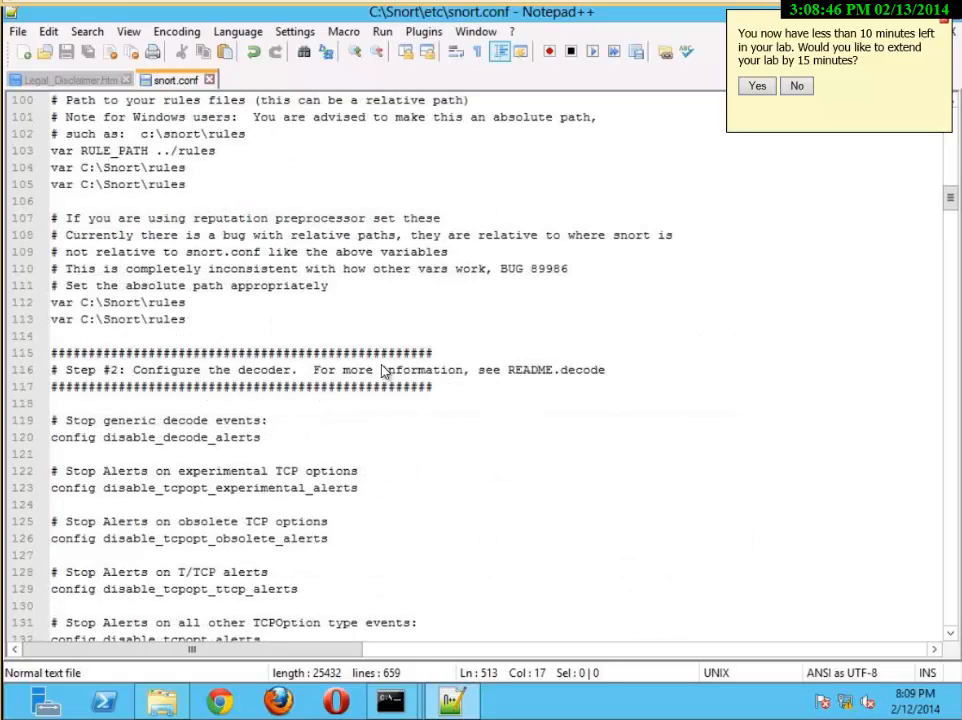
Check the decoder, detection engine and dynamic library sections down to the comments added among the normalize preprocessors
scroll(383, 371, "down", 11)
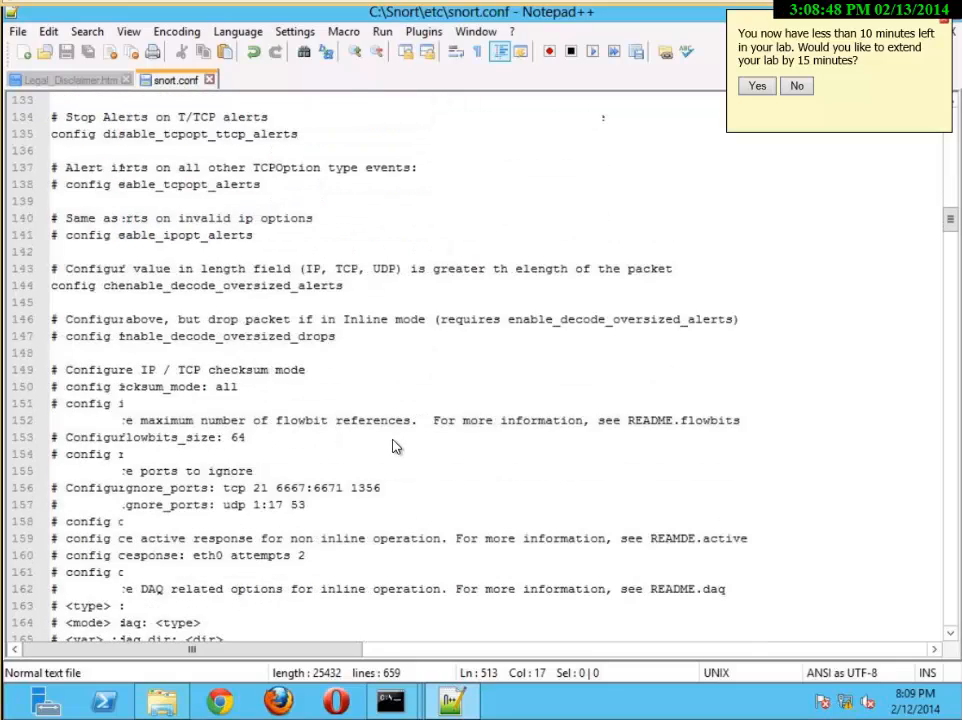
scroll(393, 447, "down", 9)
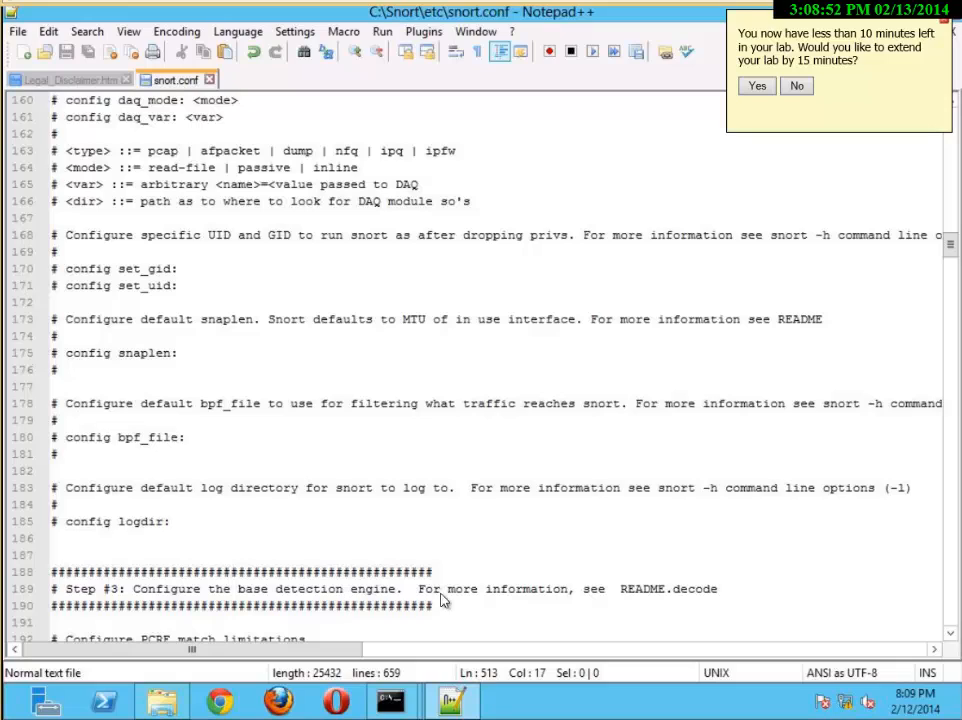
scroll(449, 598, "down", 9)
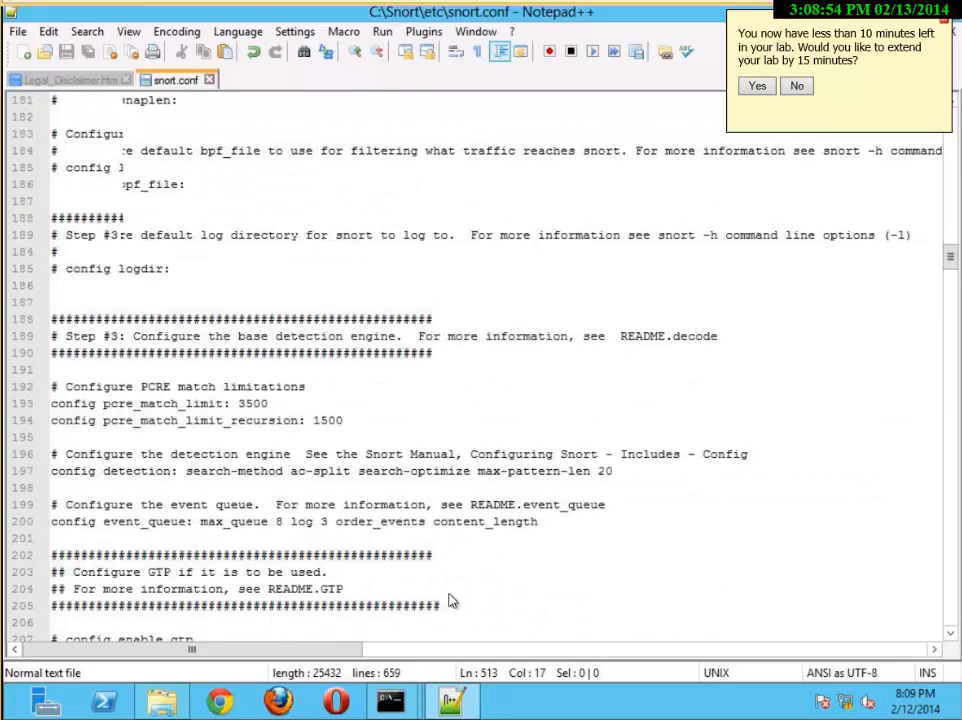
scroll(173, 588, "down", 13)
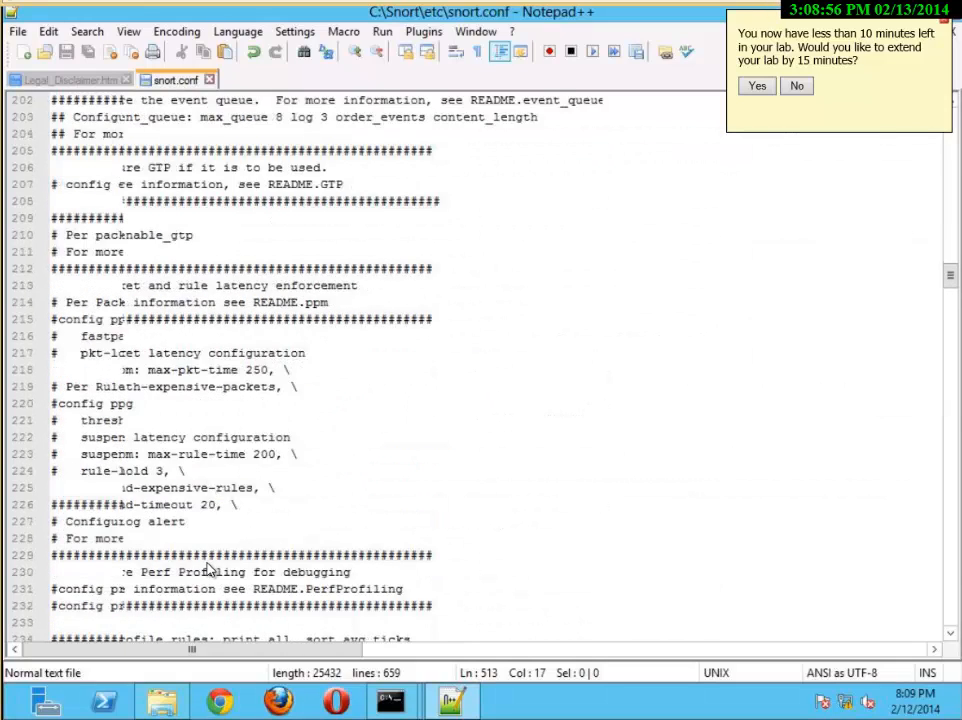
scroll(210, 570, "down", 5)
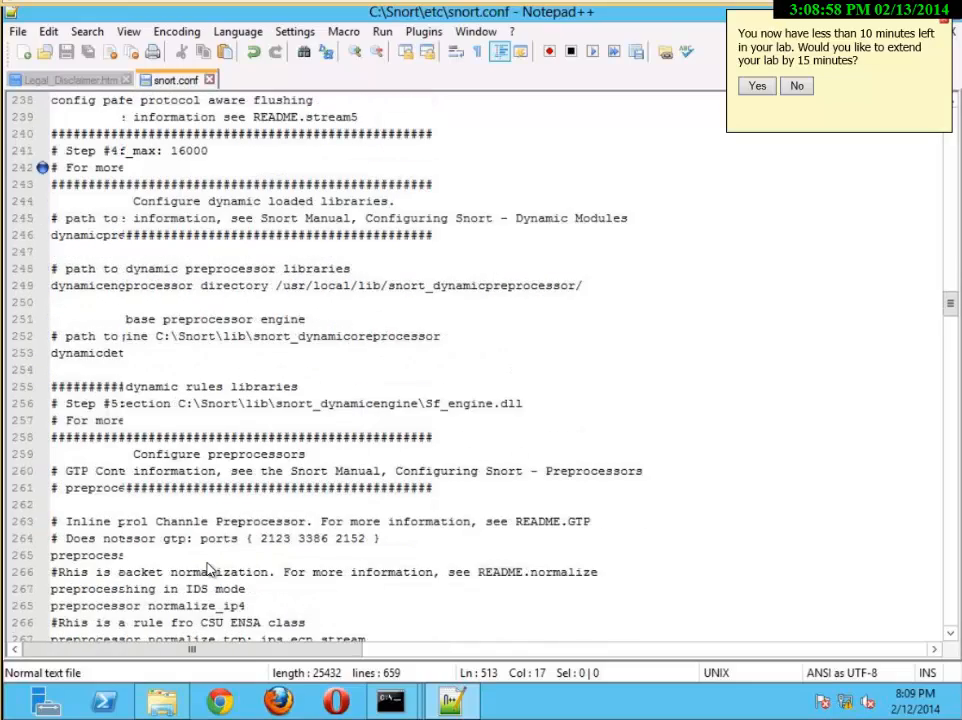
scroll(210, 569, "down", 2)
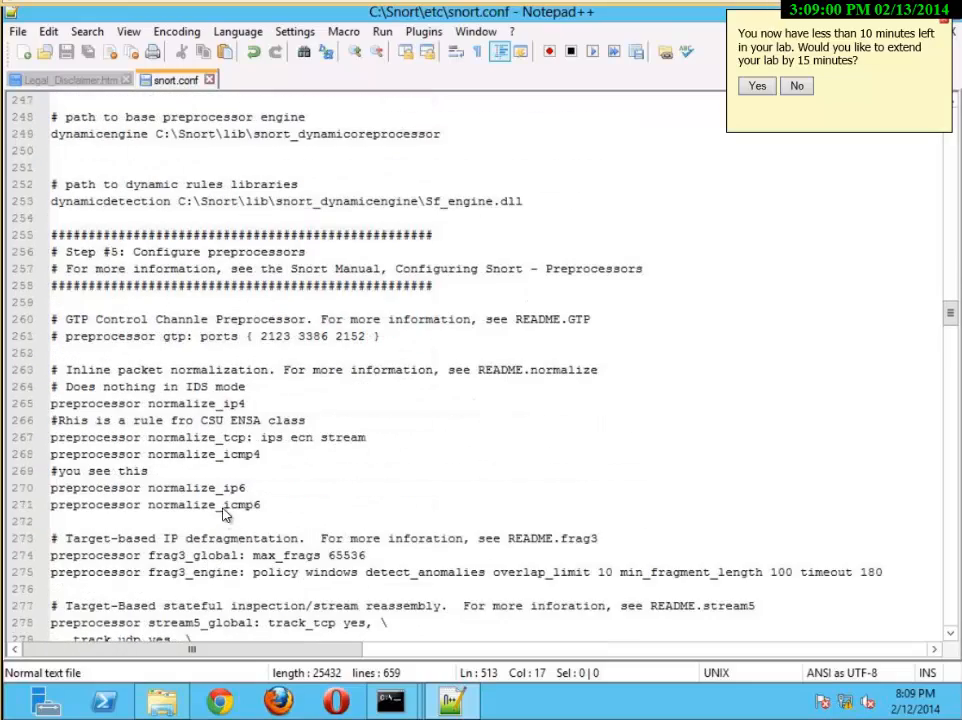
scroll(222, 510, "up", 7)
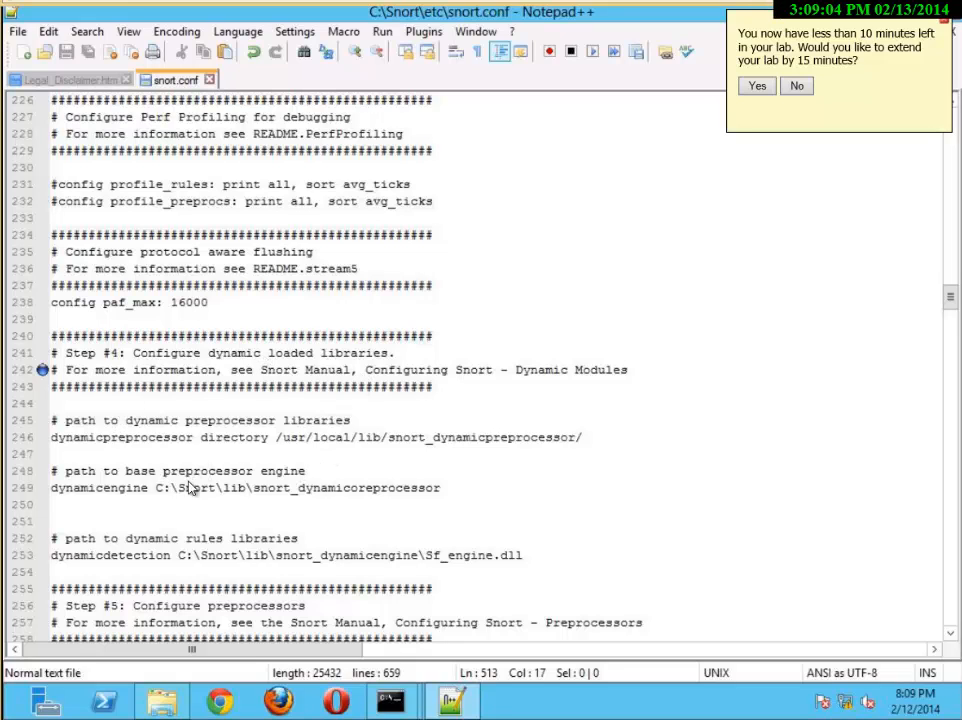
scroll(277, 505, "down", 4)
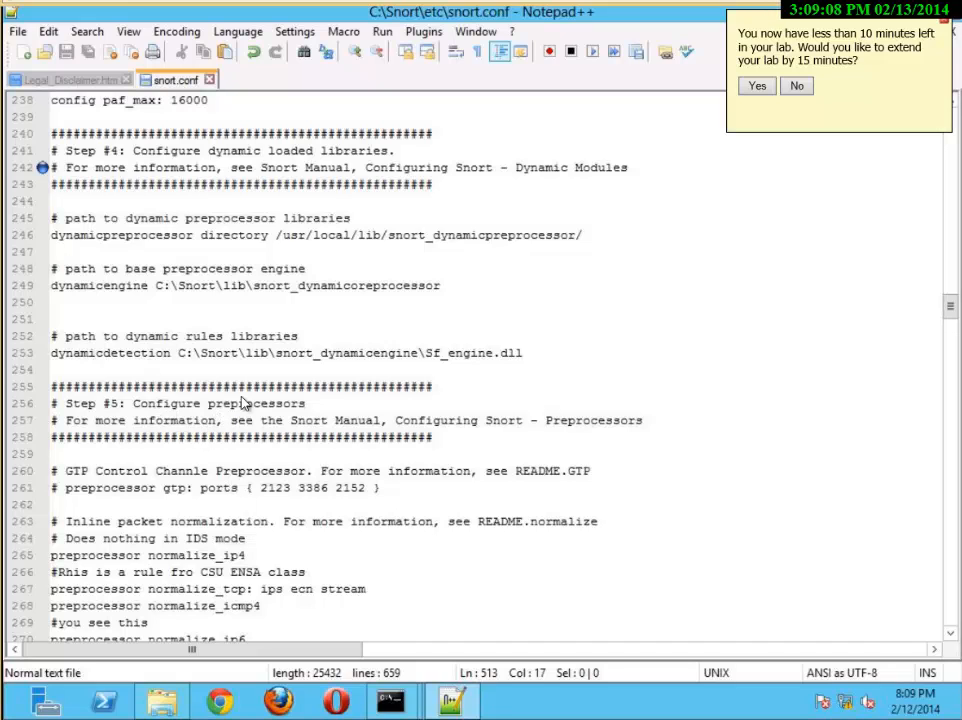
scroll(198, 410, "down", 3)
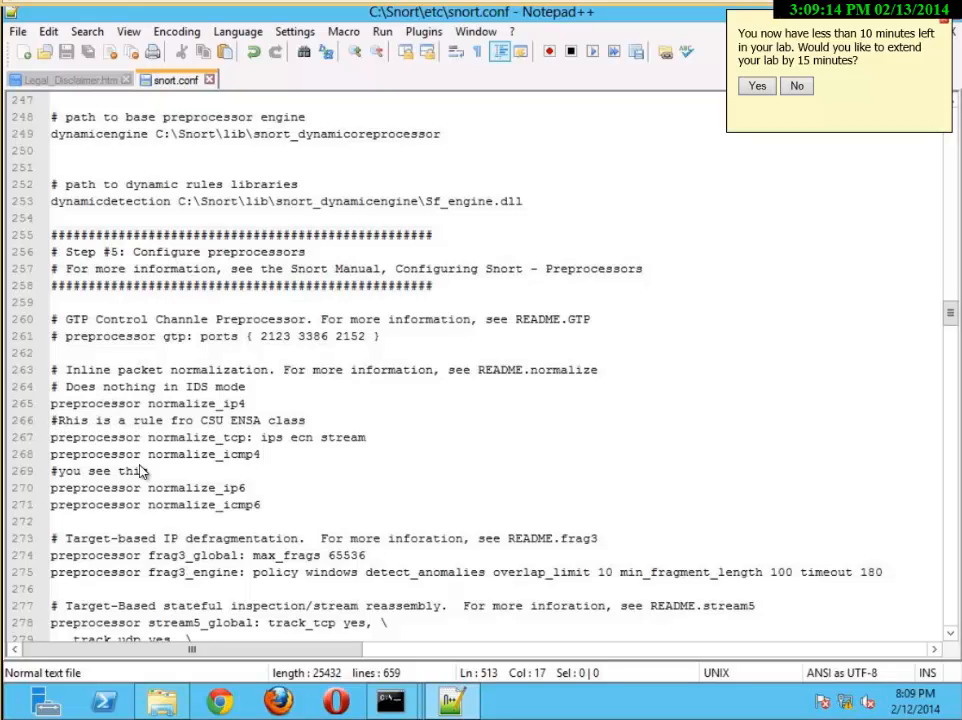
Look through the remaining preprocessor settings, from frag3 and stream5 through HTTP, FTP/Telnet and SMTP, on to the output plugins
scroll(140, 492, "down", 8)
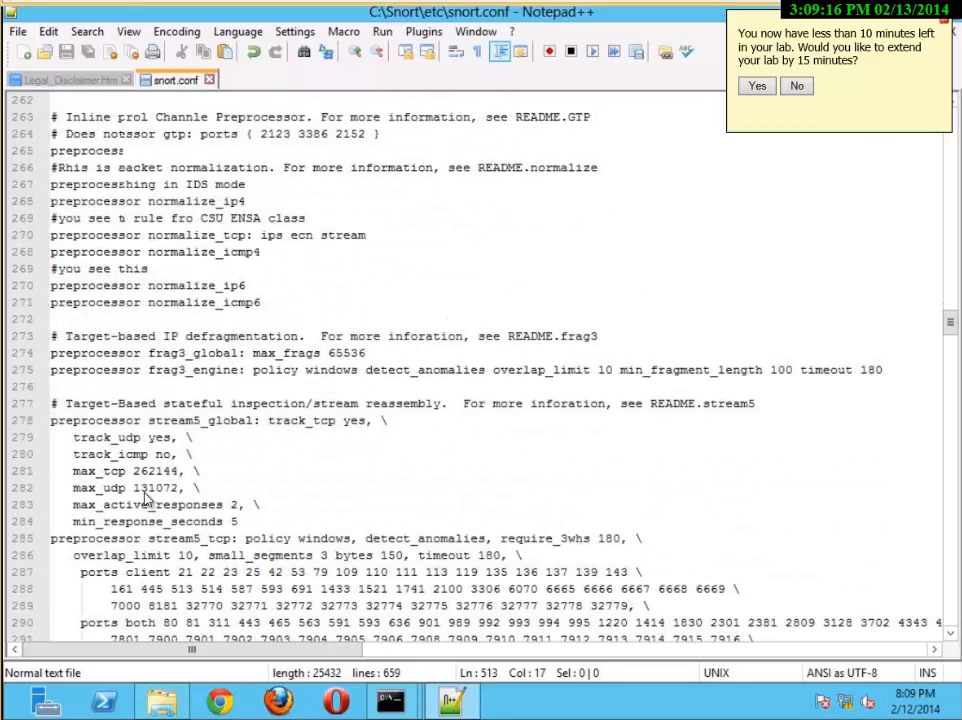
scroll(147, 508, "down", 8)
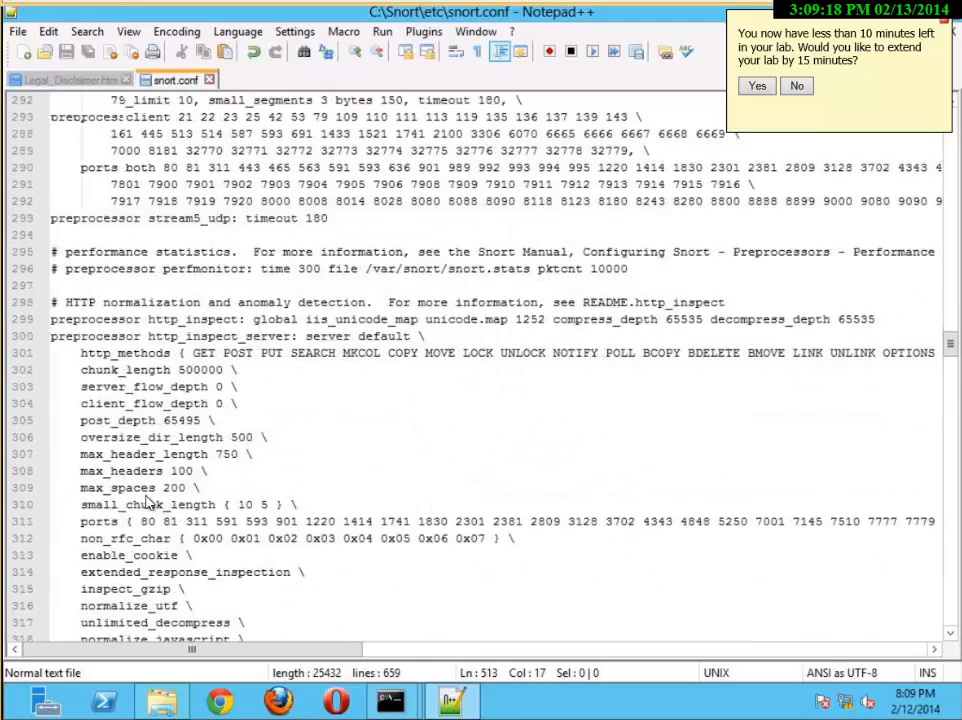
scroll(143, 507, "down", 4)
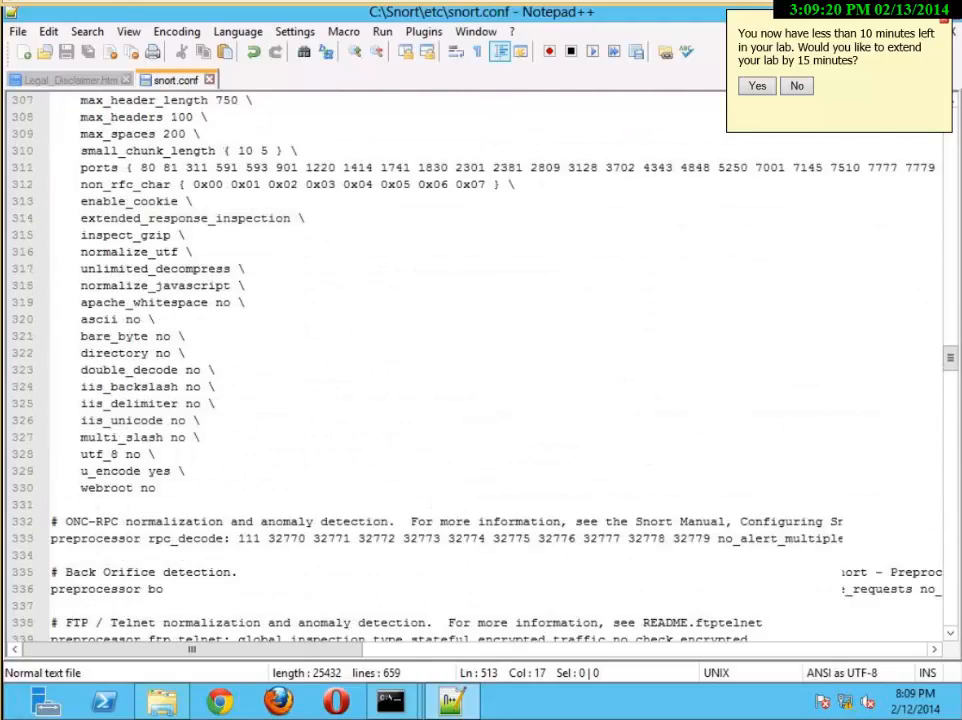
scroll(507, 474, "down", 9)
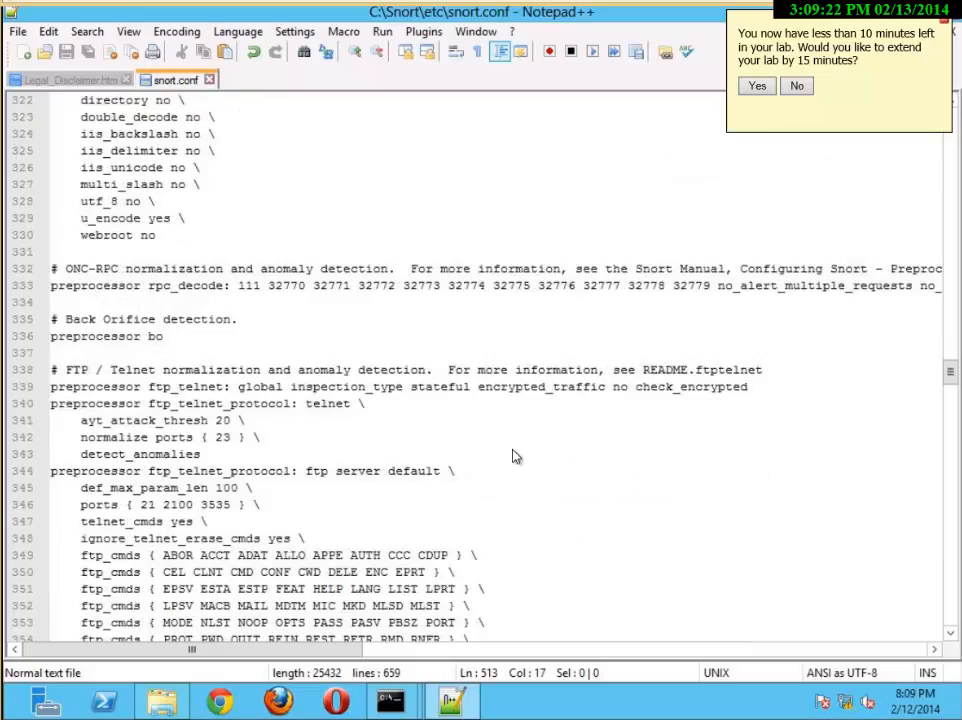
scroll(513, 456, "down", 9)
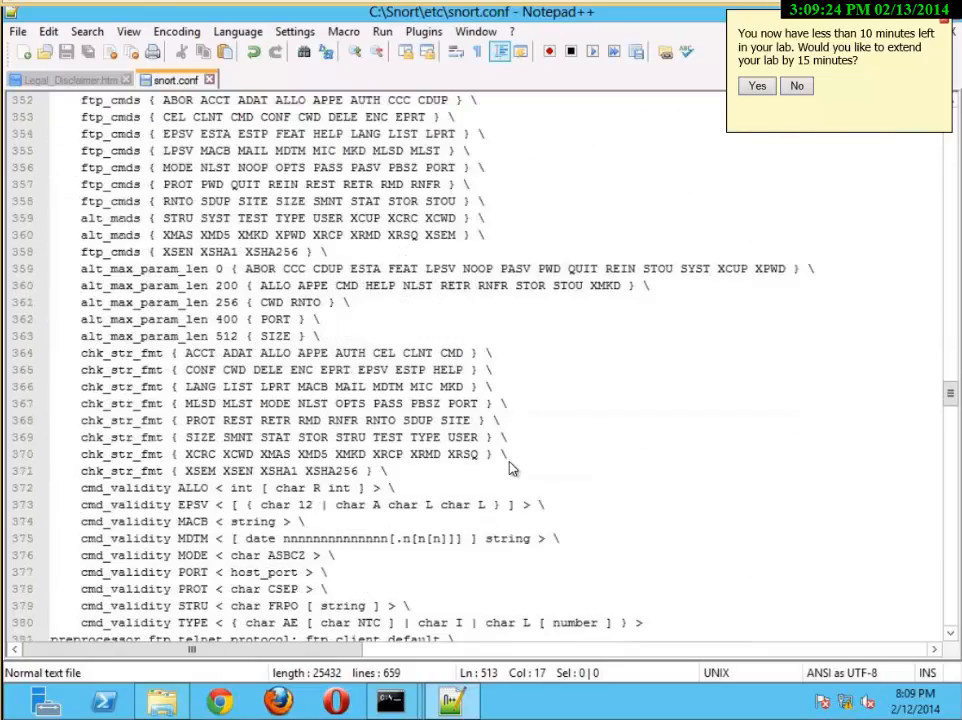
scroll(510, 473, "down", 17)
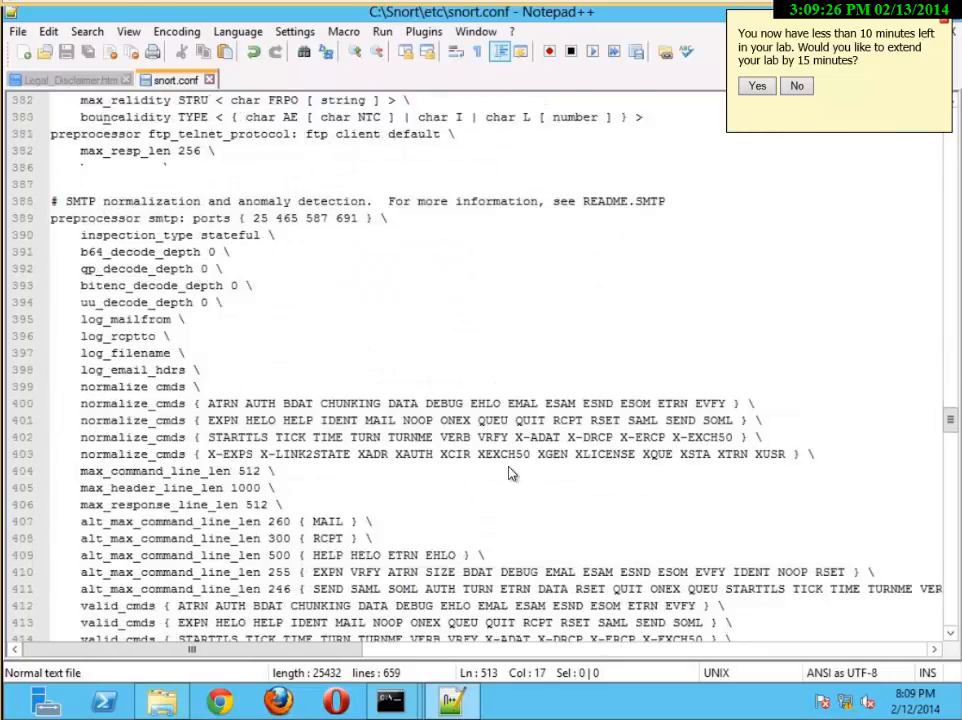
scroll(510, 473, "down", 3)
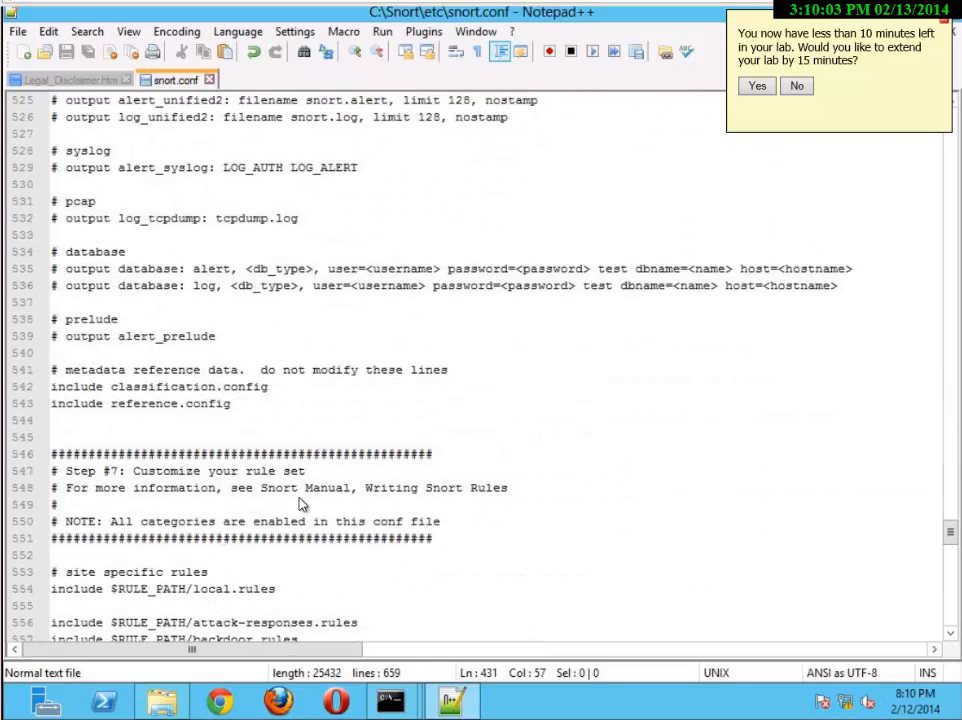
Go to the Step #7 rule set section, extend the lab by 15 minutes and close the lab notice
left_click(348, 521)
scroll(427, 456, "down", 3)
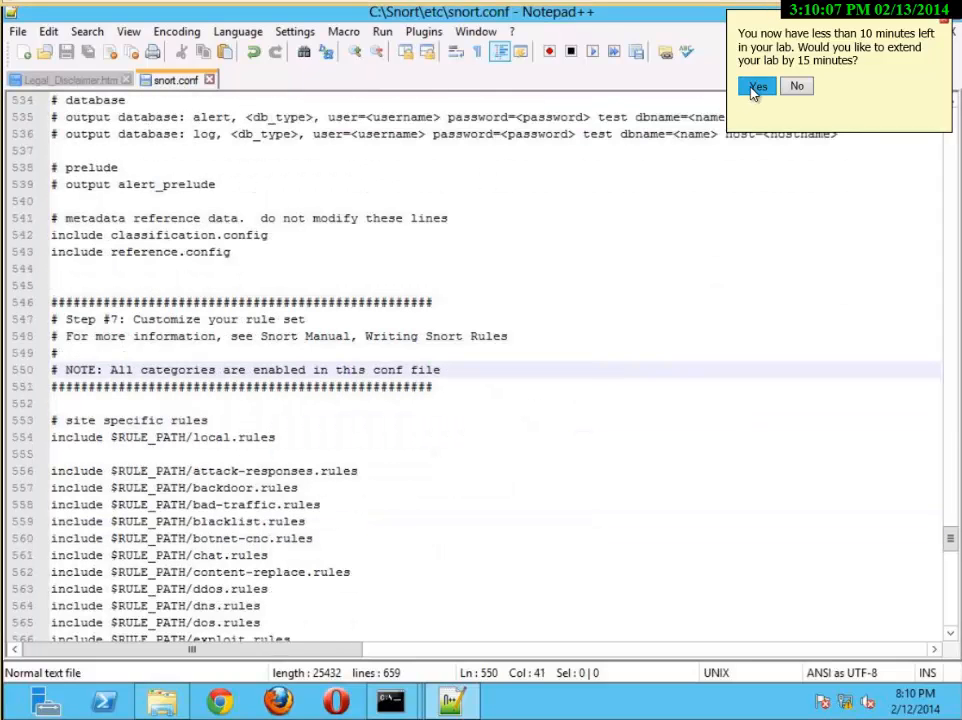
left_click(757, 86)
scroll(473, 418, "down", 2)
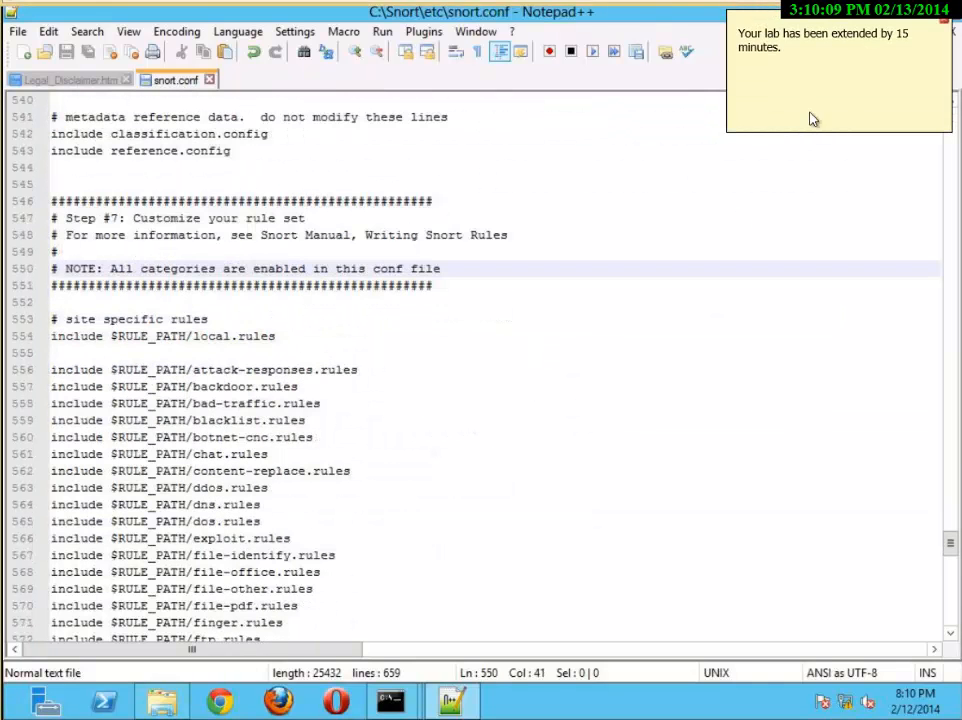
left_click(944, 25)
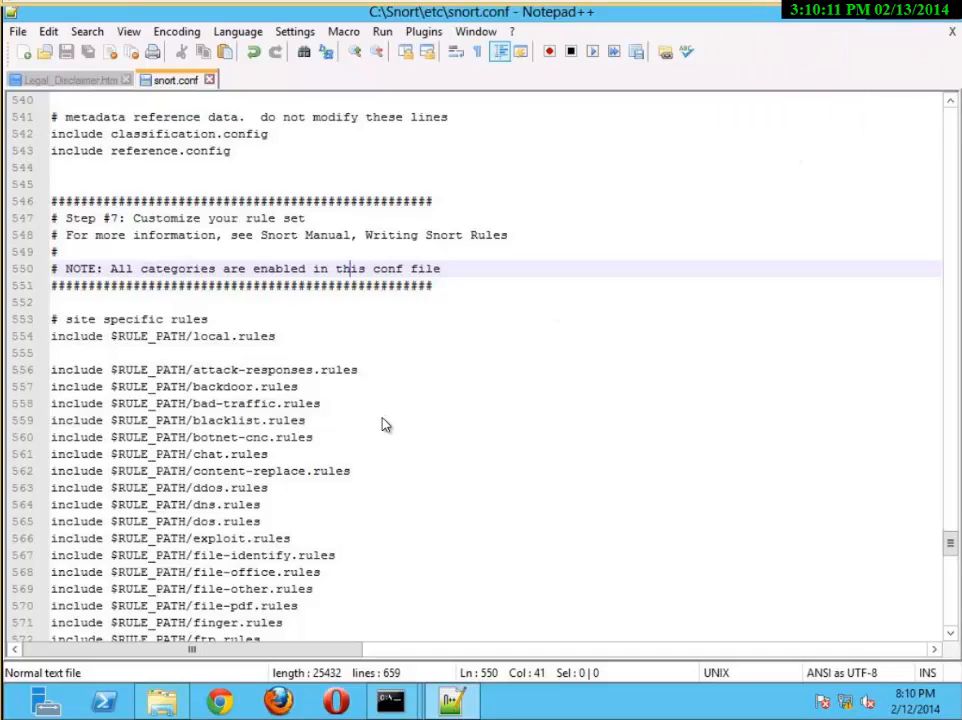
Examine the $RULE_PATH include list and the Step #8 and Step #9 sections near the end of snort.conf
scroll(386, 423, "down", 4)
scroll(389, 421, "down", 15)
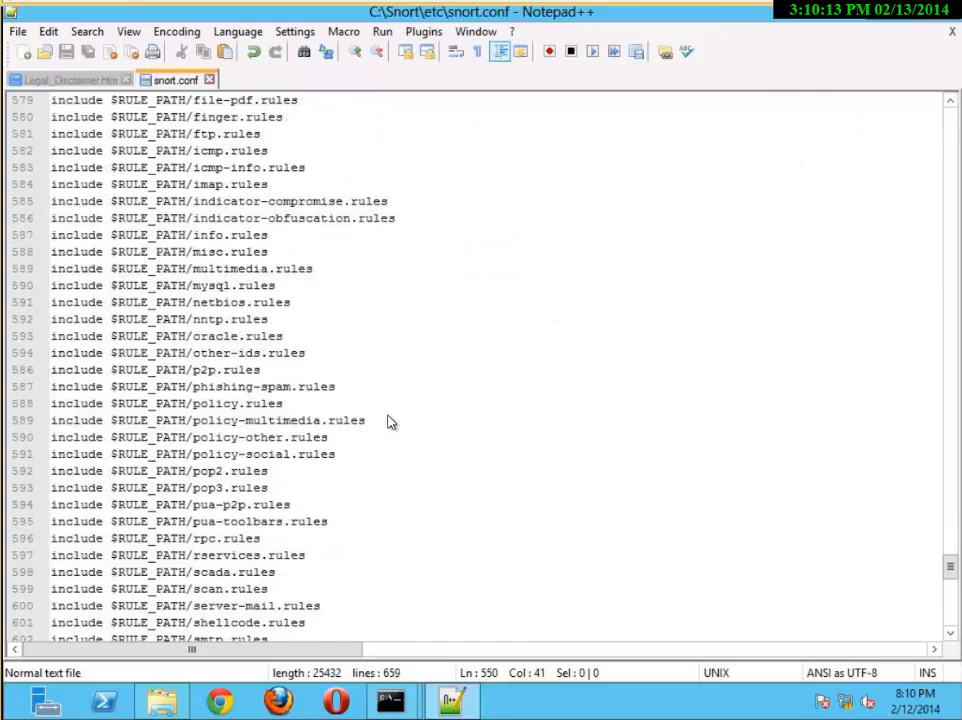
scroll(393, 426, "down", 4)
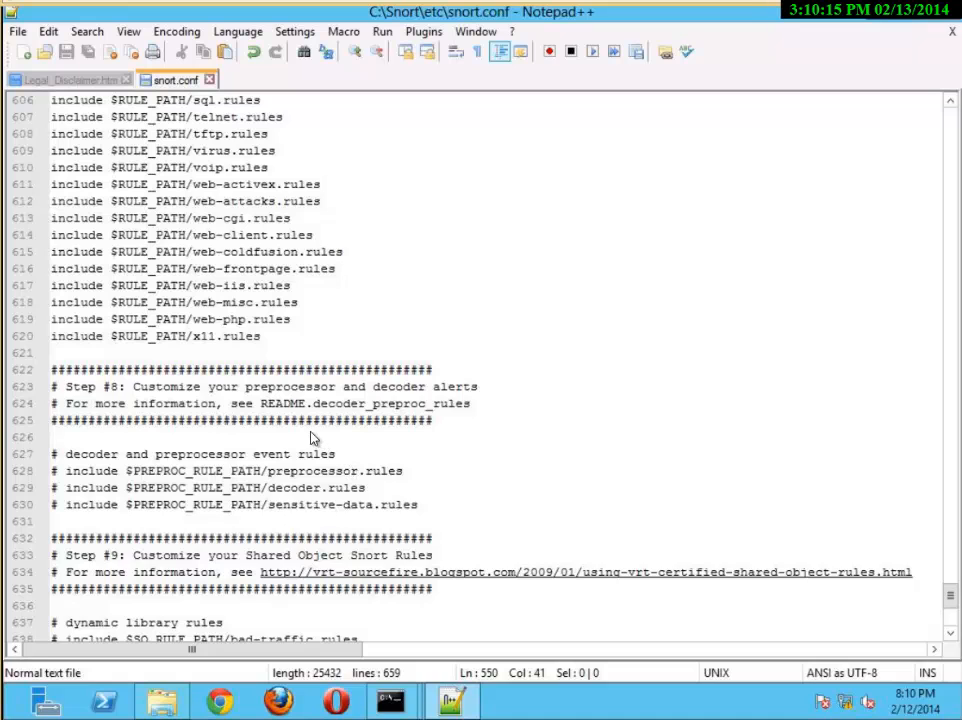
scroll(310, 438, "up", 2)
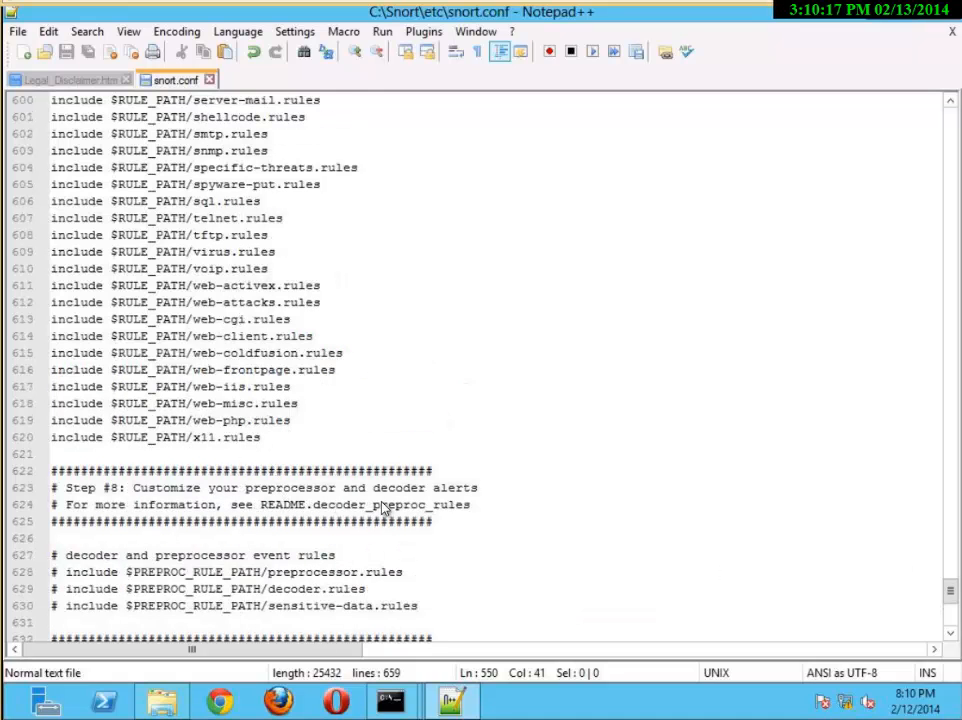
scroll(390, 508, "down", 9)
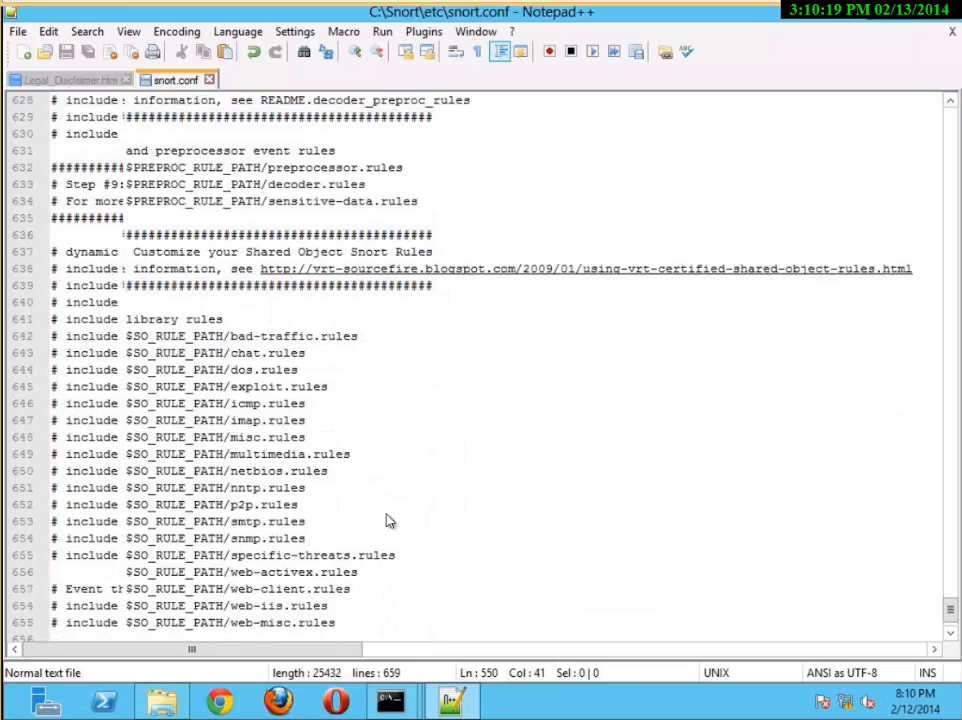